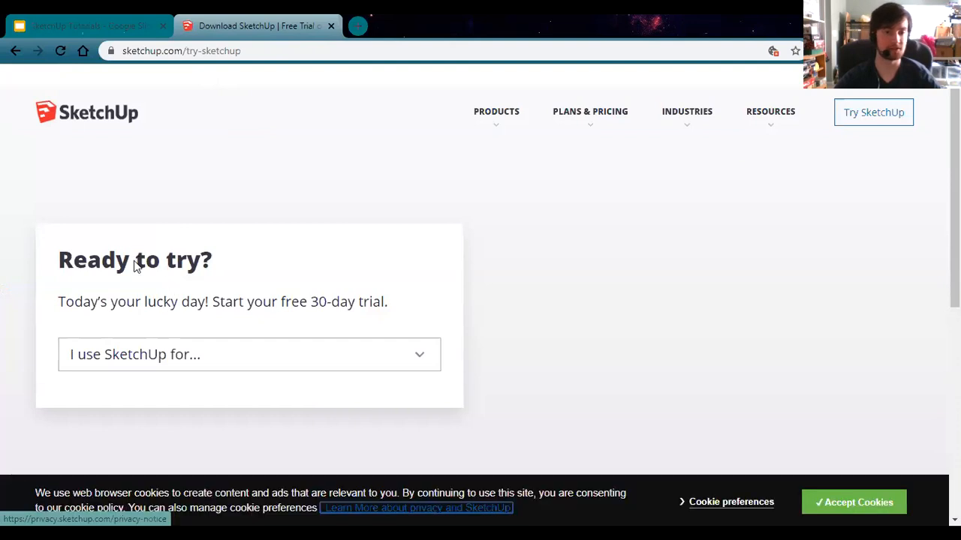
Step: Pick Personal as the SketchUp use type and go on to create an account
scroll(161, 301, down, 1)
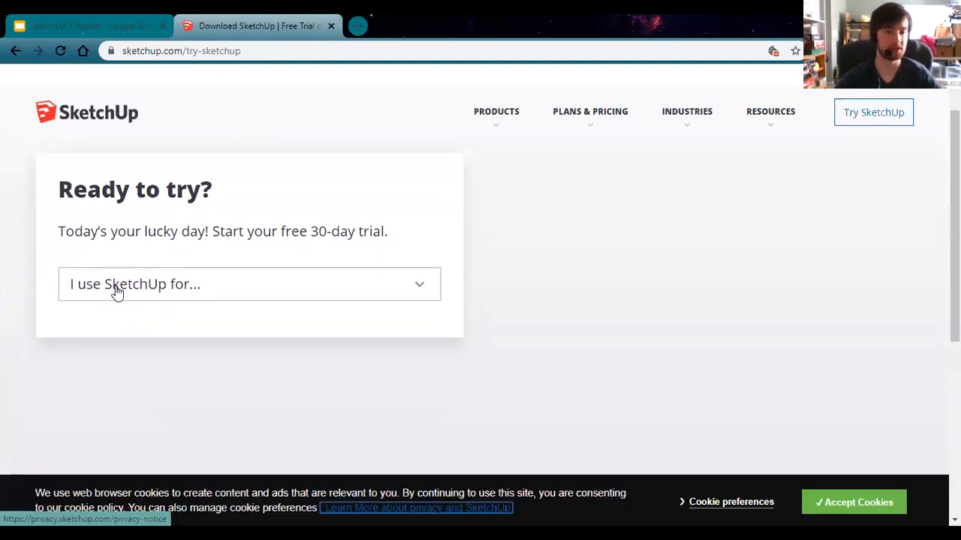
click(158, 296)
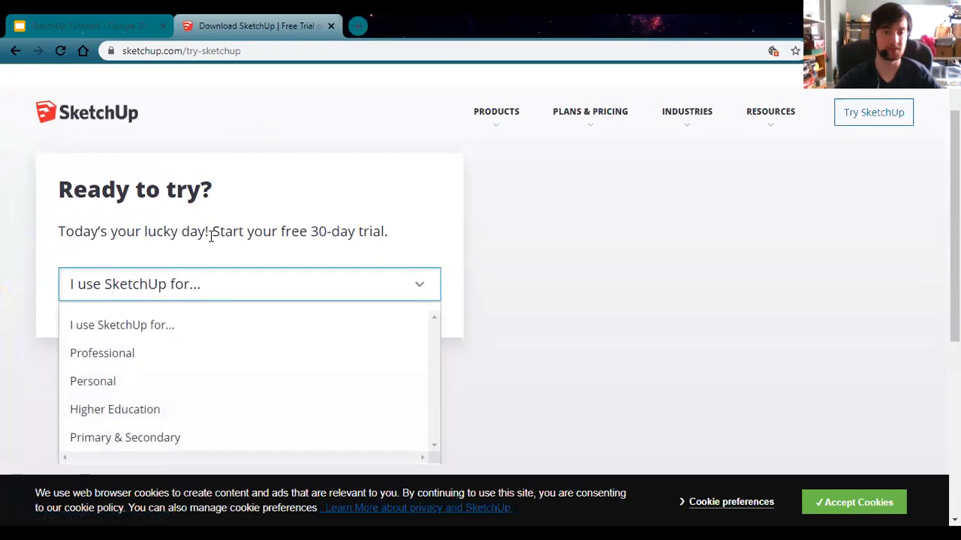
scroll(205, 242, down, 1)
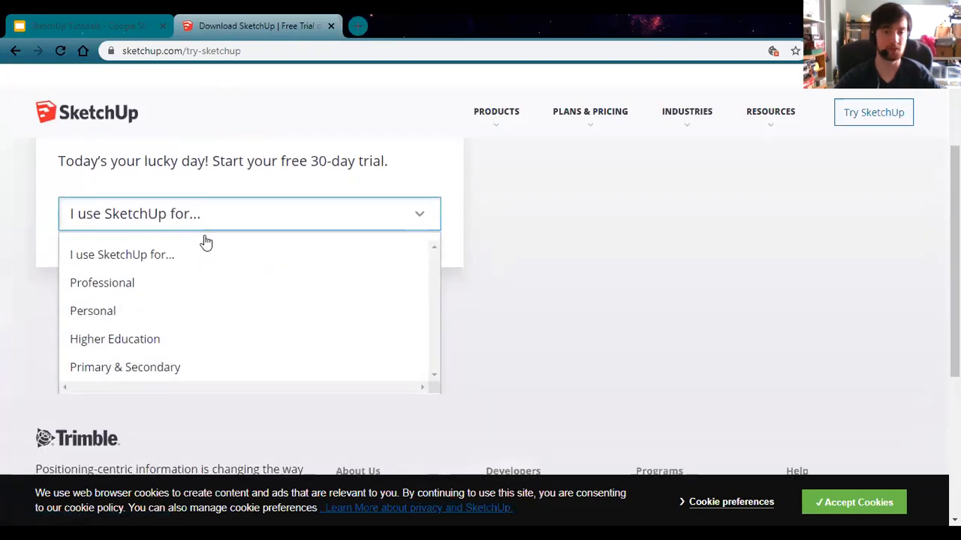
click(126, 313)
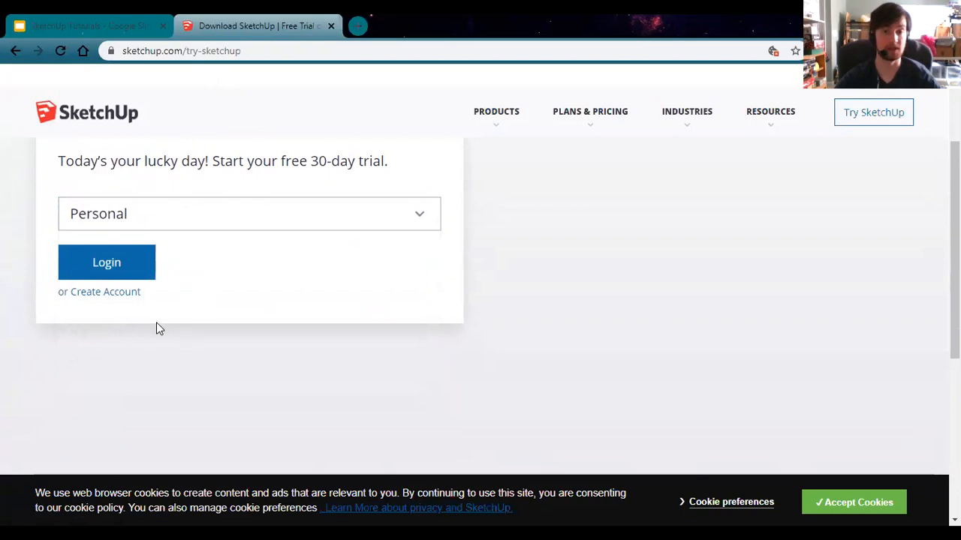
click(90, 298)
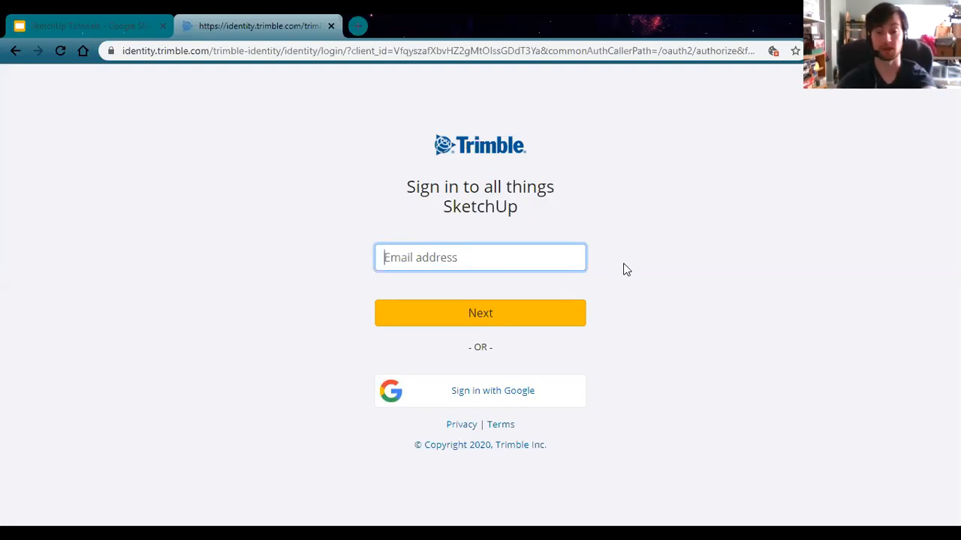
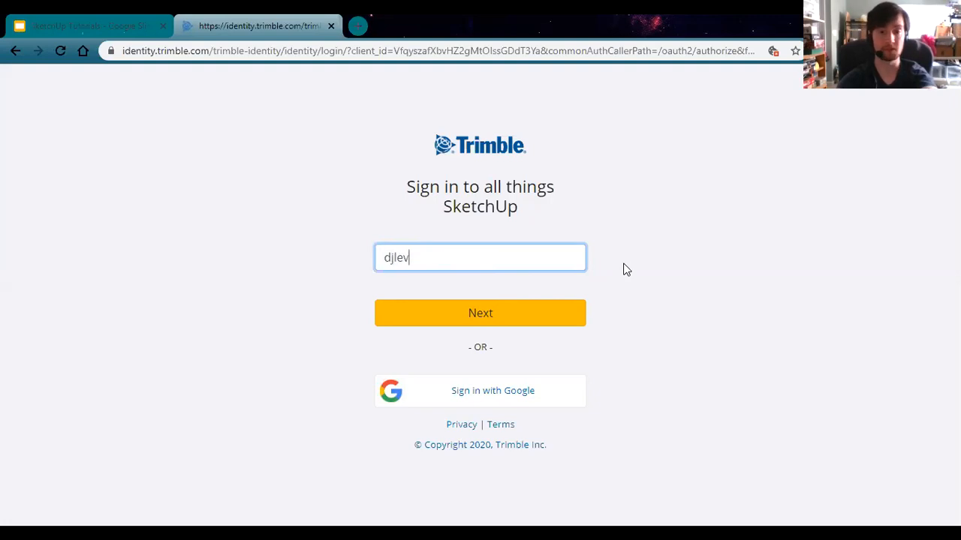
Step: Enter the account e-mail address and continue
click(524, 307)
scroll(526, 241, down, 1)
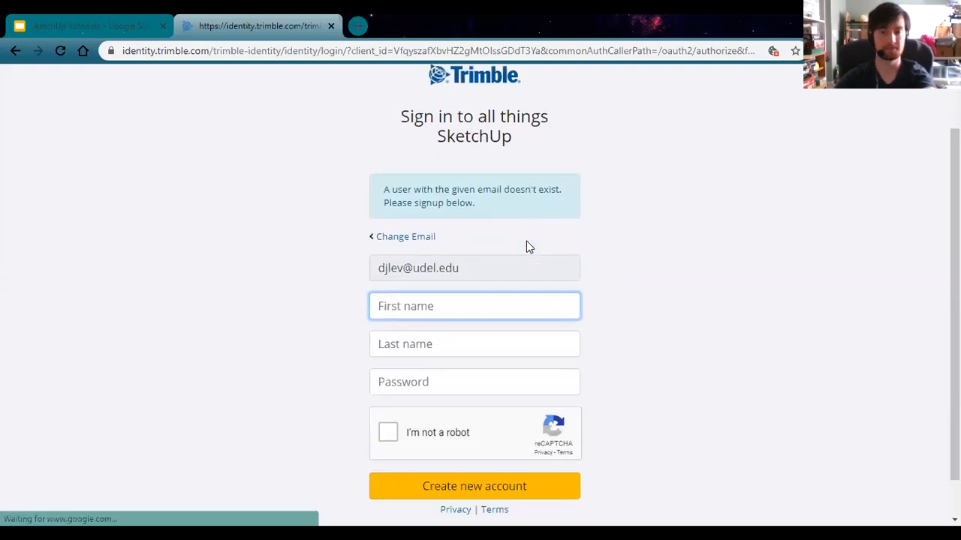
scroll(510, 237, down, 1)
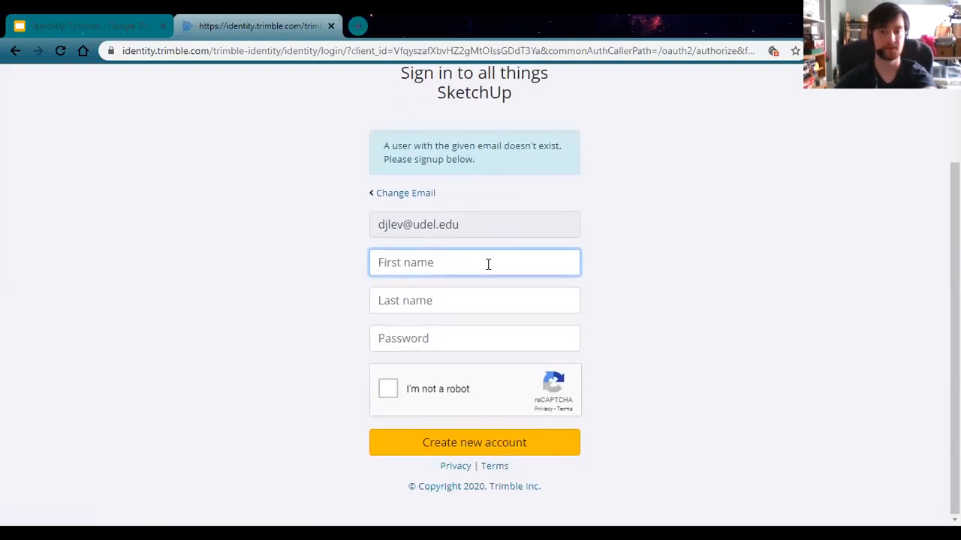
Step: Fill in the first name, last name and password for the new account
key(Tab)
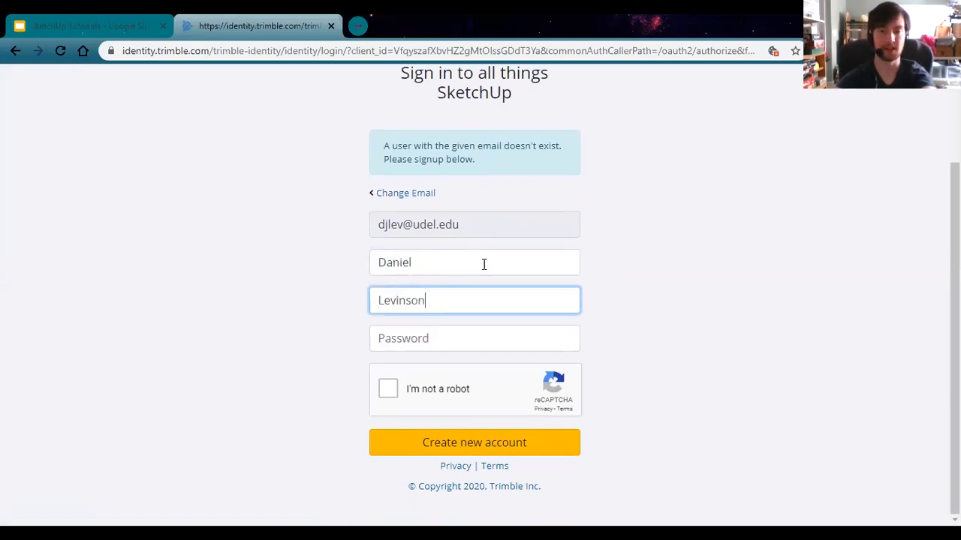
key(Tab)
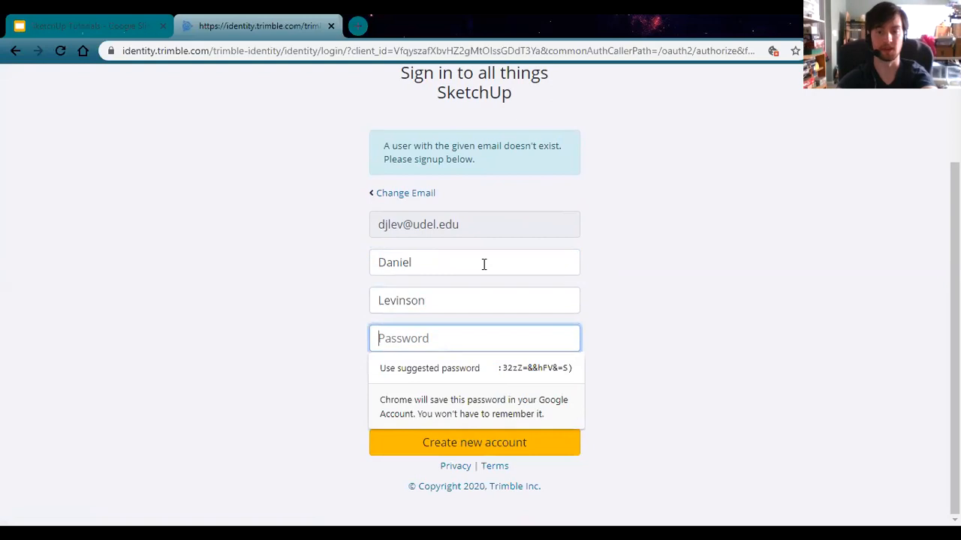
text(*****)
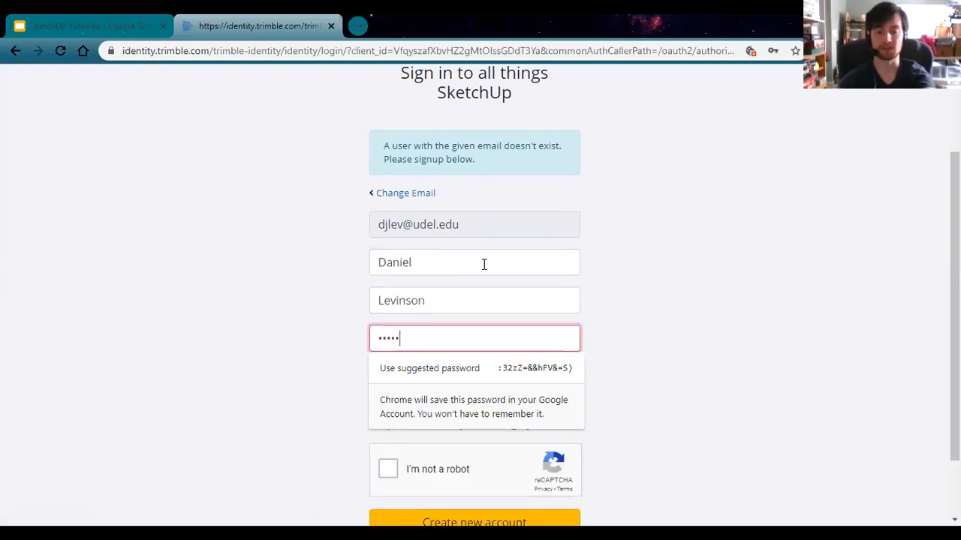
text(*******)
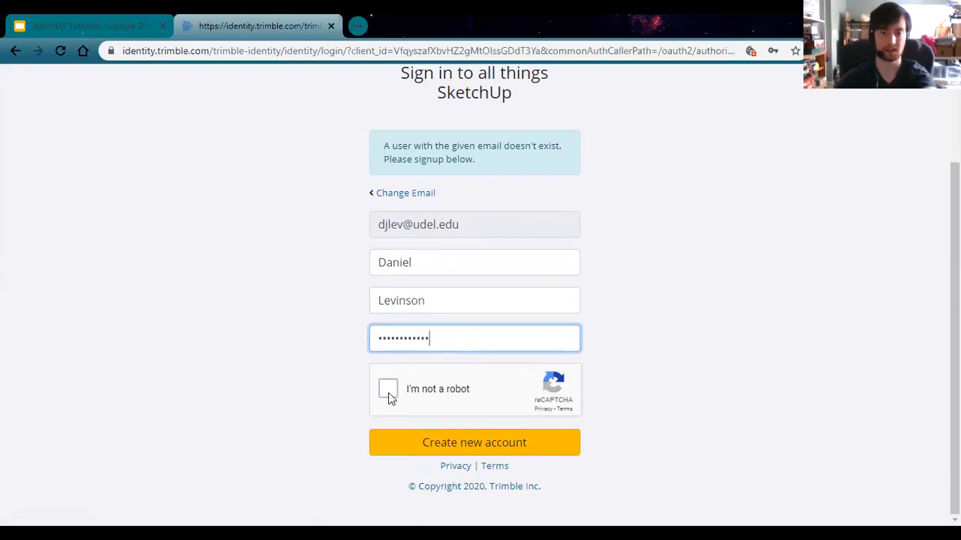
Step: Solve the traffic-light reCAPTCHA, create the account, and decline saving the password
click(388, 390)
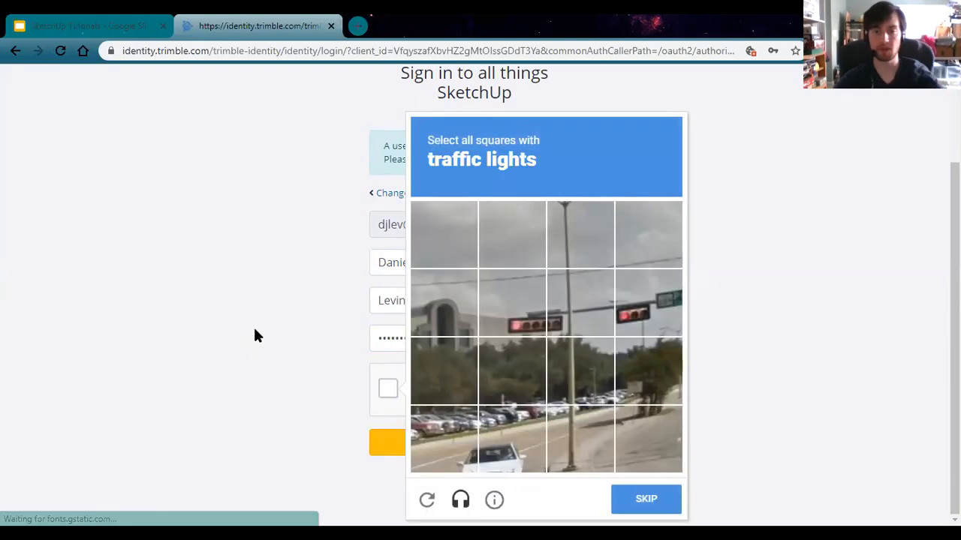
click(529, 332)
click(577, 337)
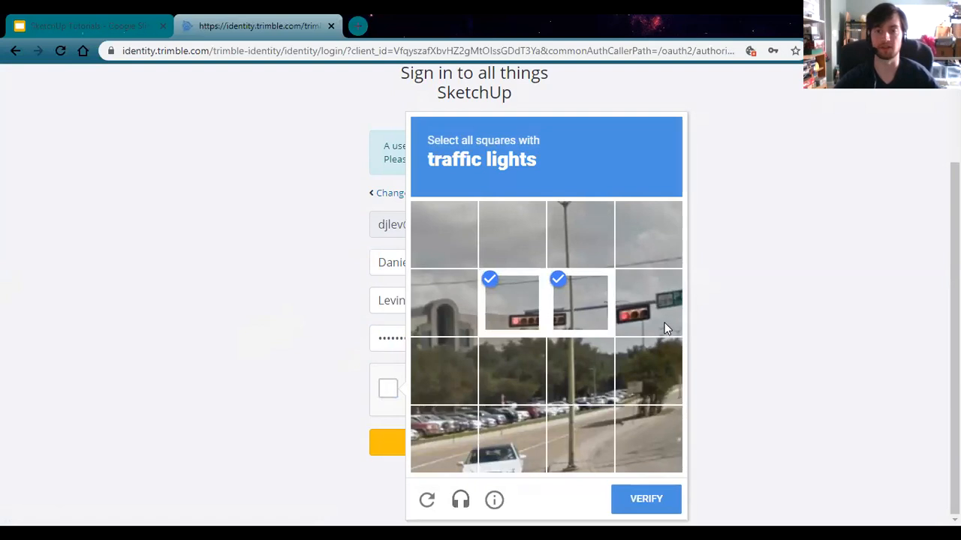
click(660, 323)
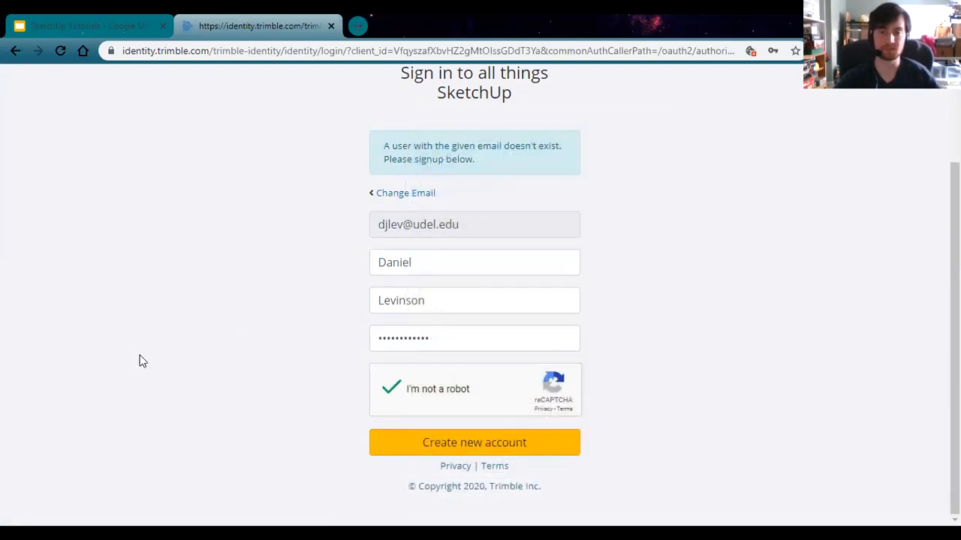
click(444, 450)
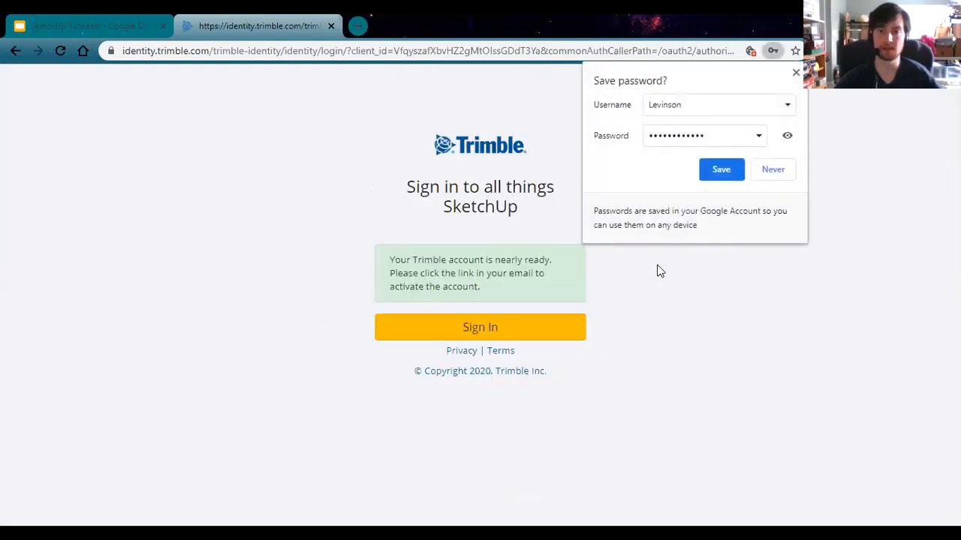
click(773, 170)
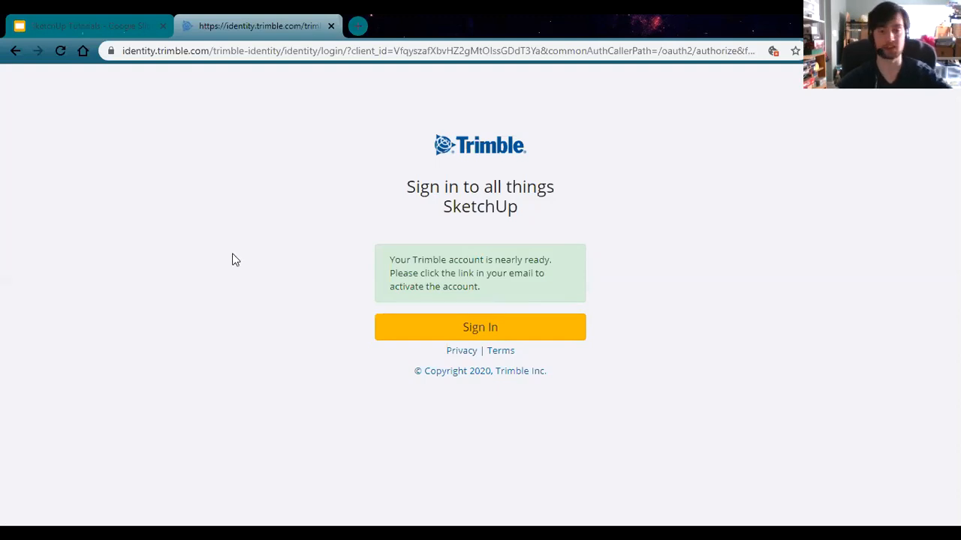
Step: Choose Sign In on the account confirmation notice
click(502, 337)
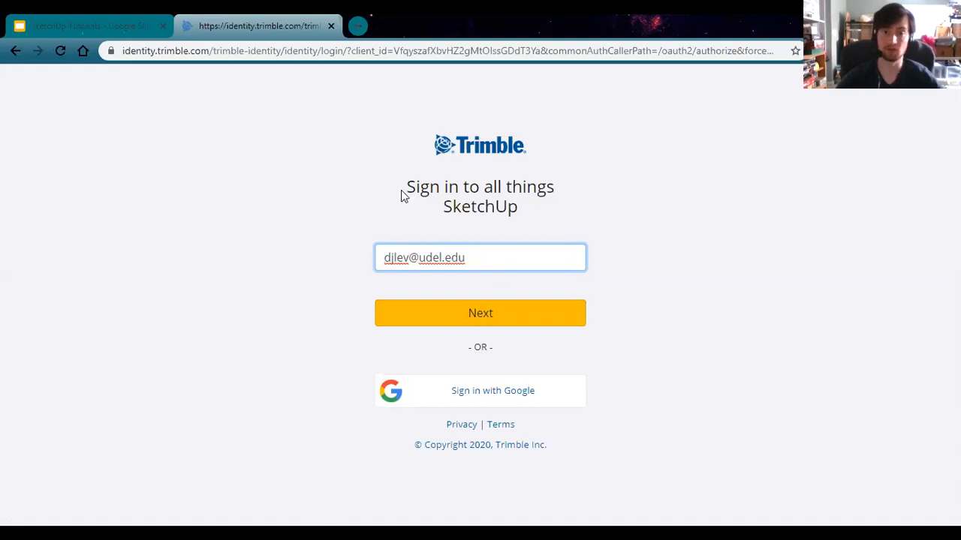
Step: Sign in to the new account by entering its password
click(448, 315)
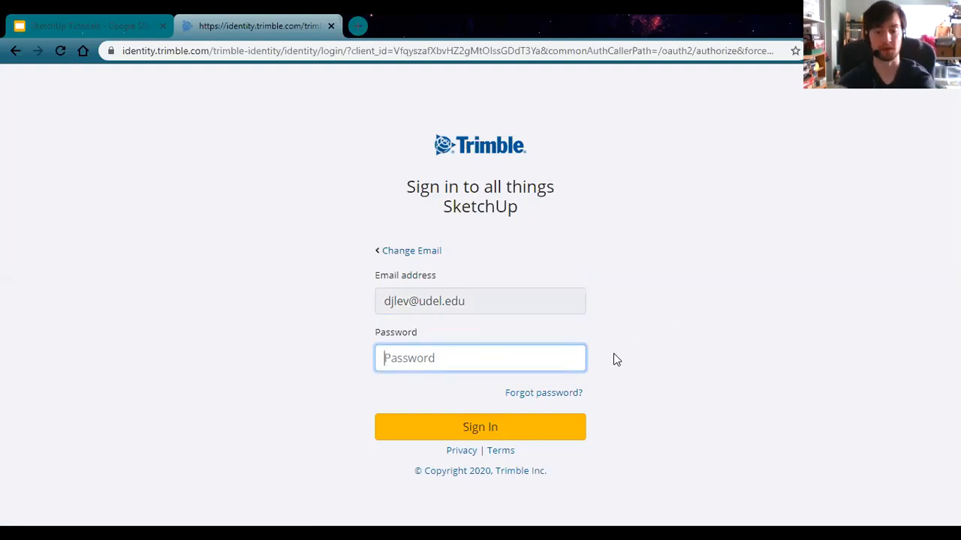
text(••••••••••••)
key(Return)
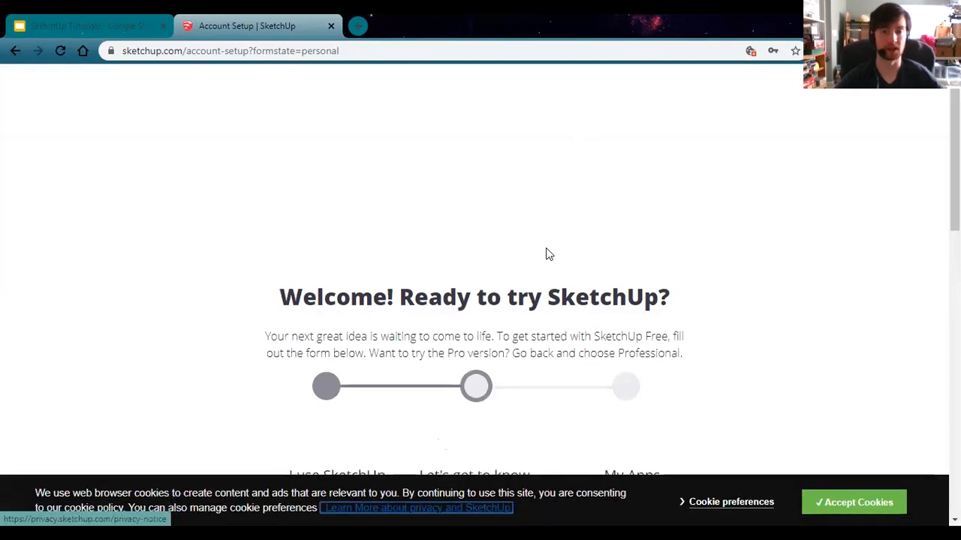
Step: Choose Architecture as the interest, tick the data-terms agreement, and continue to My Apps
scroll(546, 249, down, 2)
scroll(541, 250, down, 5)
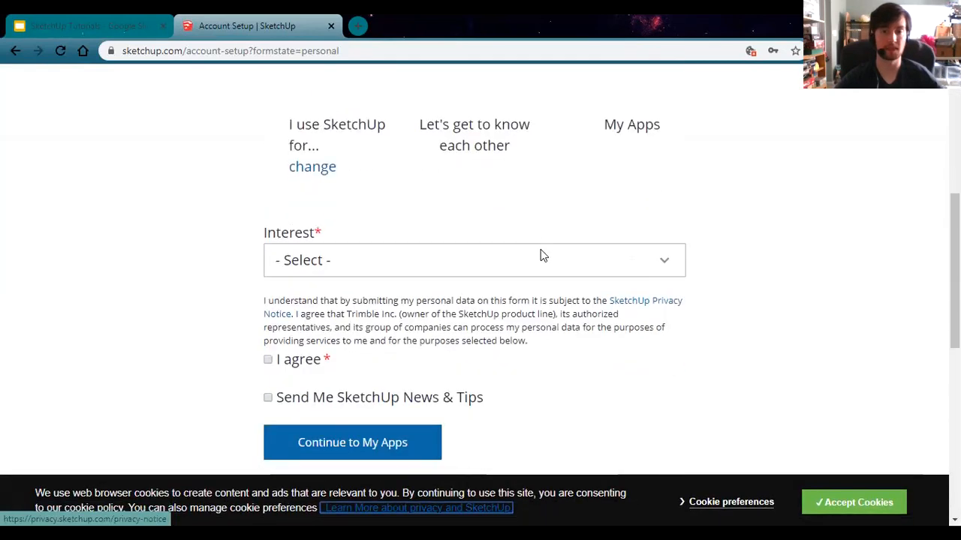
scroll(525, 293, up, 3)
scroll(517, 307, down, 1)
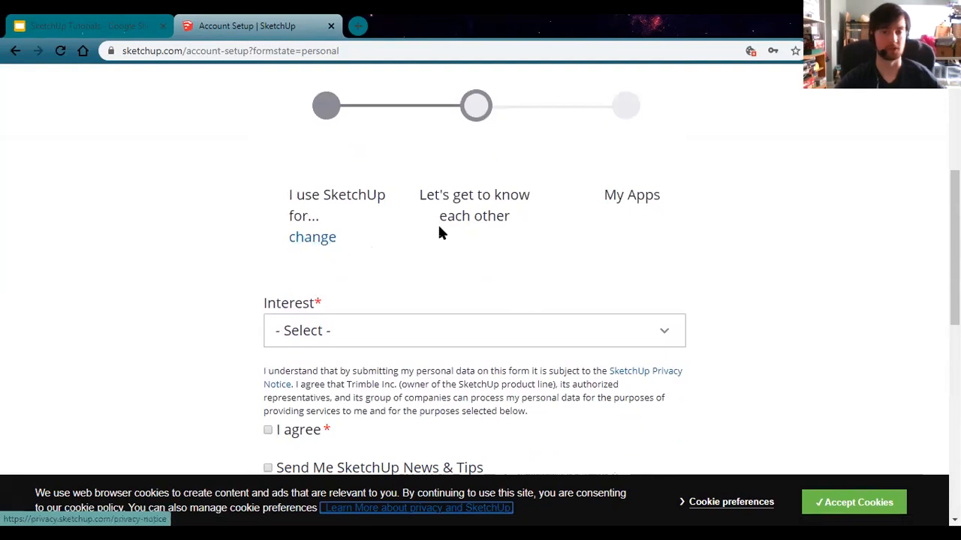
scroll(471, 282, down, 1)
click(315, 255)
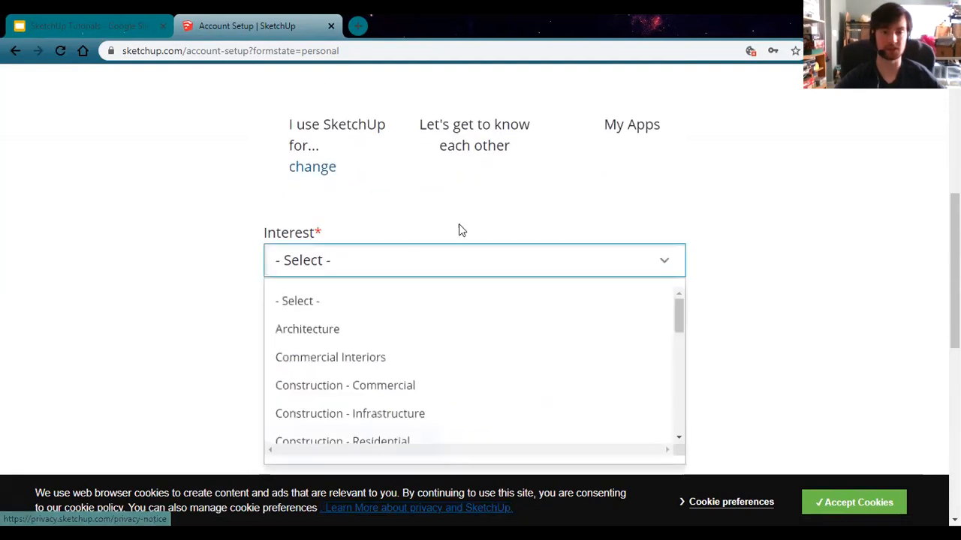
scroll(504, 195, down, 1)
scroll(414, 296, down, 3)
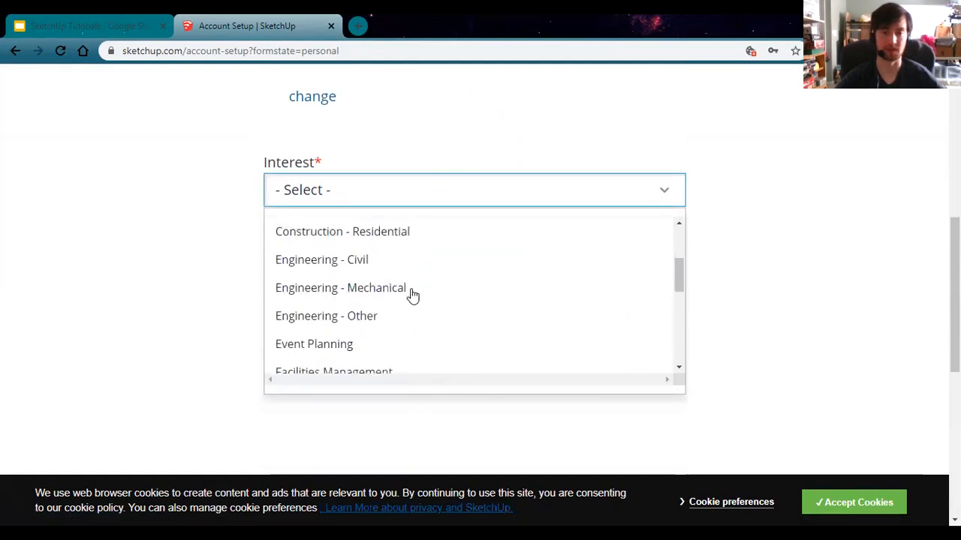
scroll(448, 331, up, 2)
scroll(448, 330, up, 3)
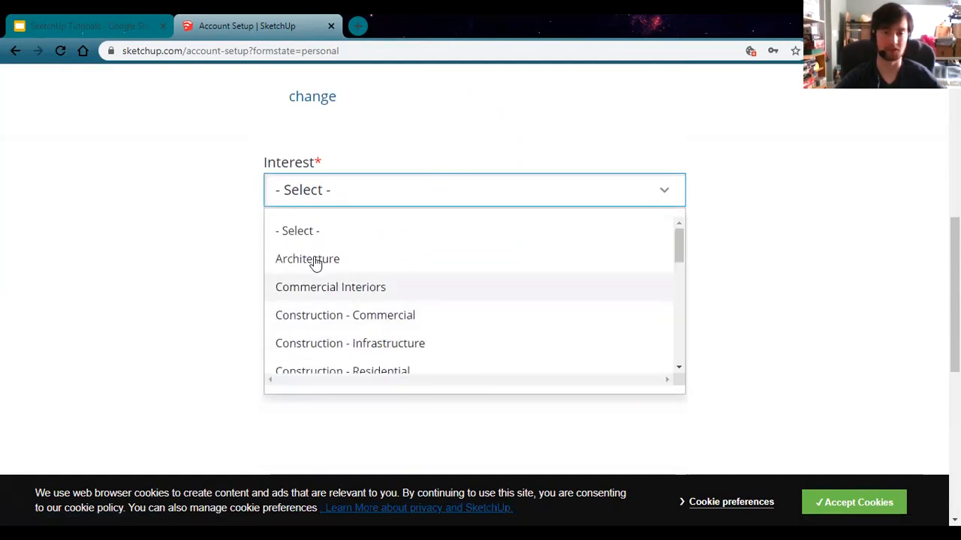
click(353, 260)
click(270, 292)
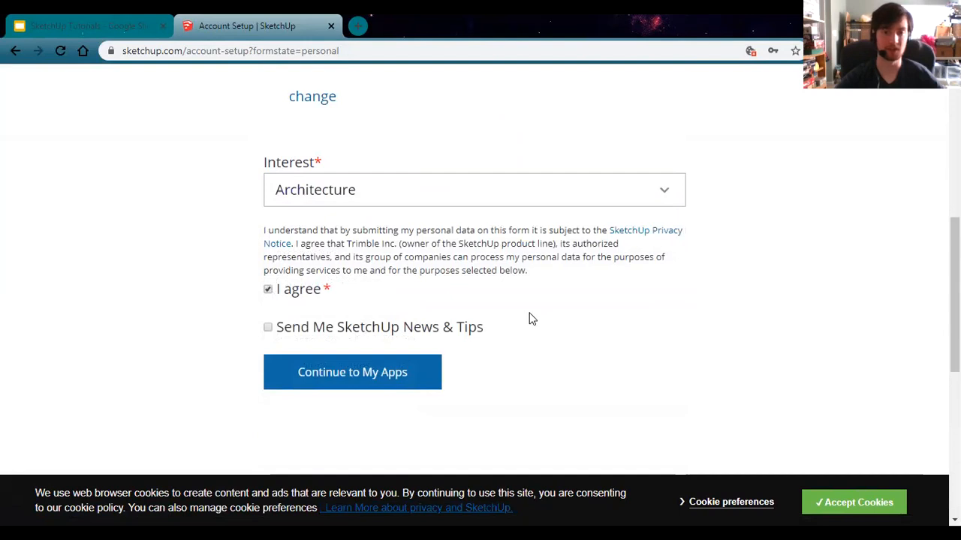
click(367, 371)
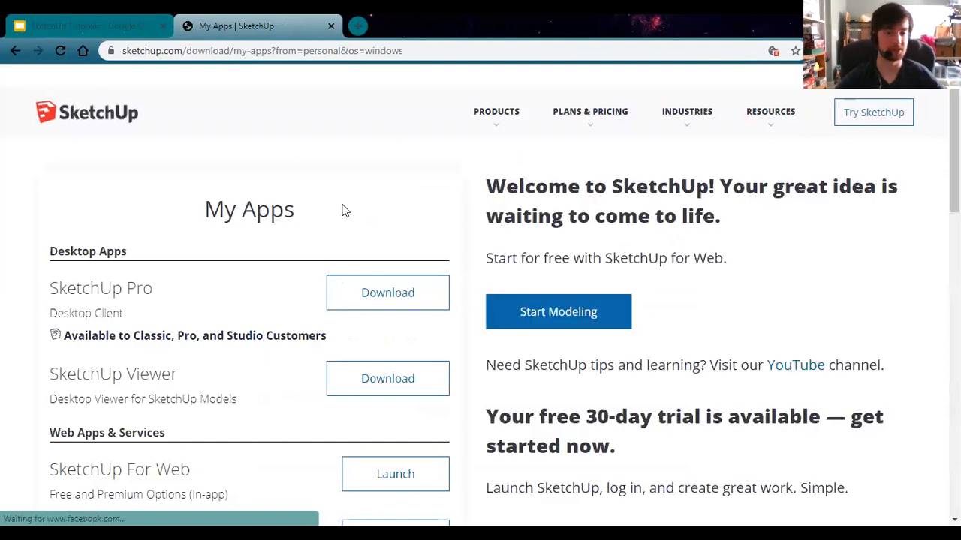
Step: Launch SketchUp For Web from the My Apps list
scroll(272, 263, down, 1)
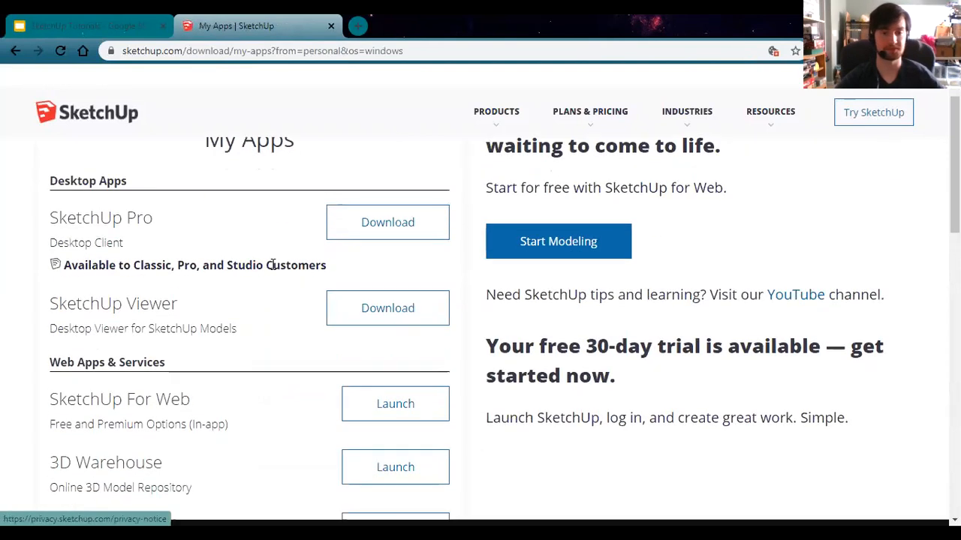
scroll(270, 266, down, 1)
scroll(262, 281, up, 2)
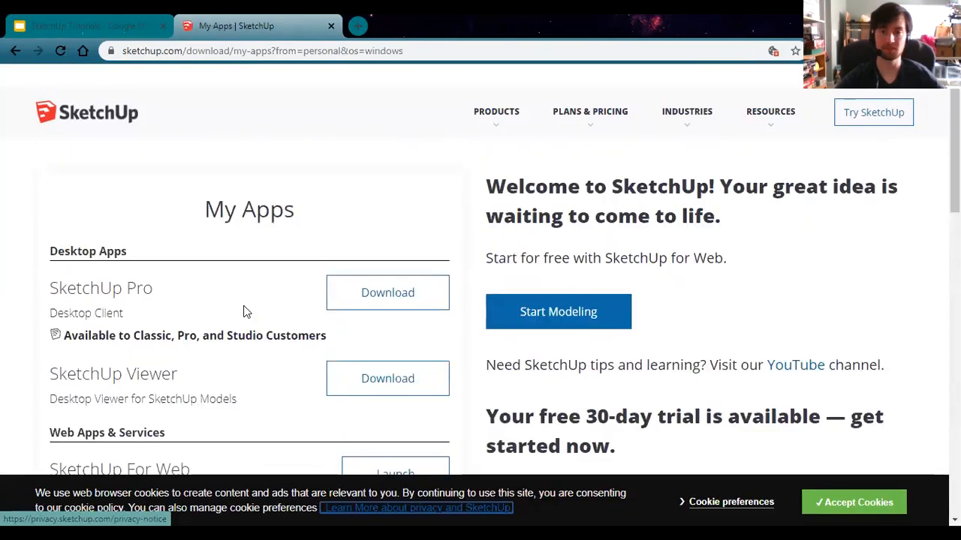
scroll(242, 301, down, 4)
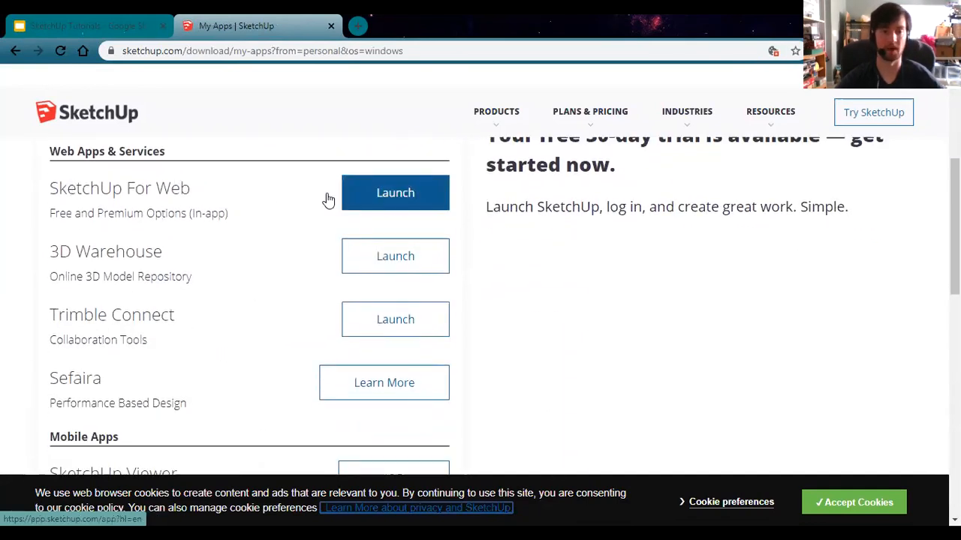
click(423, 193)
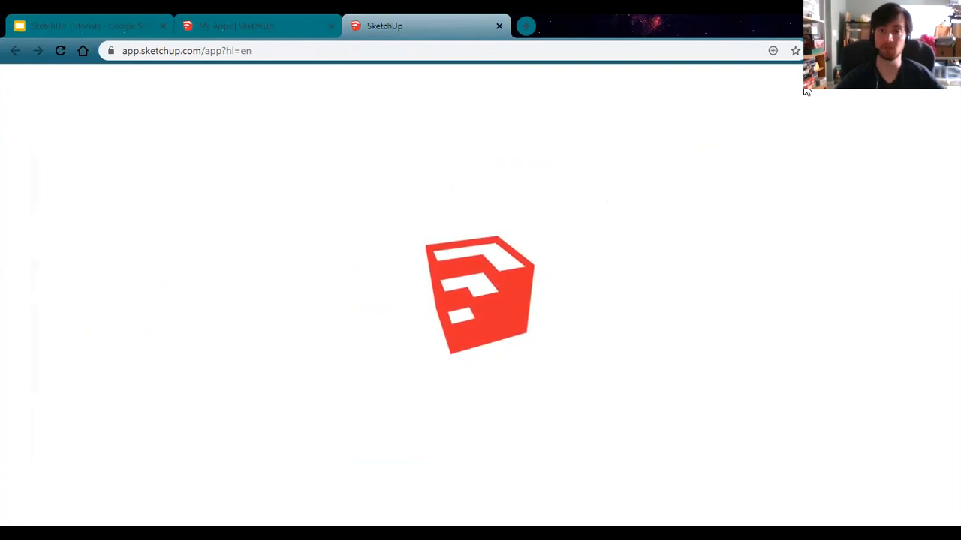
Step: Bookmark the app in the Bookmarks bar and accept SketchUp's terms of service
click(795, 50)
click(686, 141)
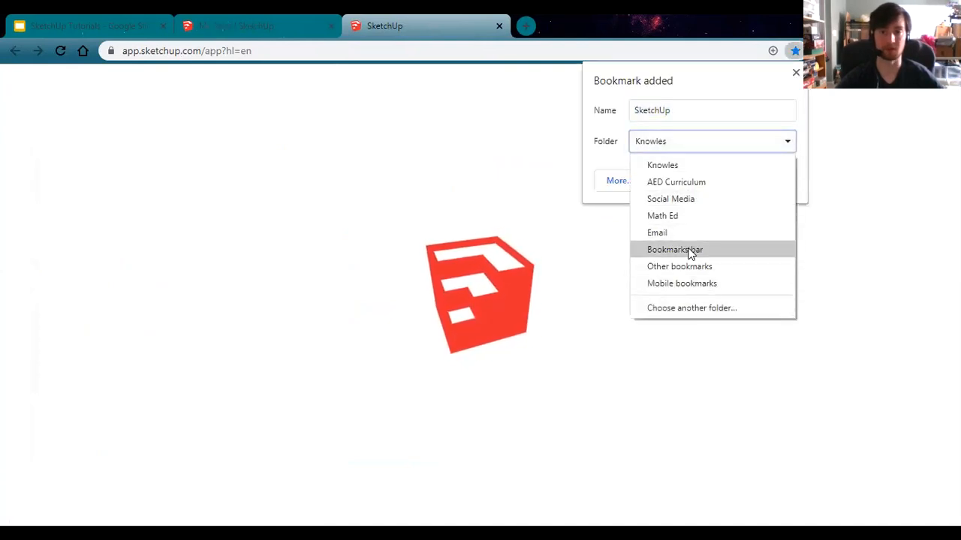
click(690, 249)
click(681, 109)
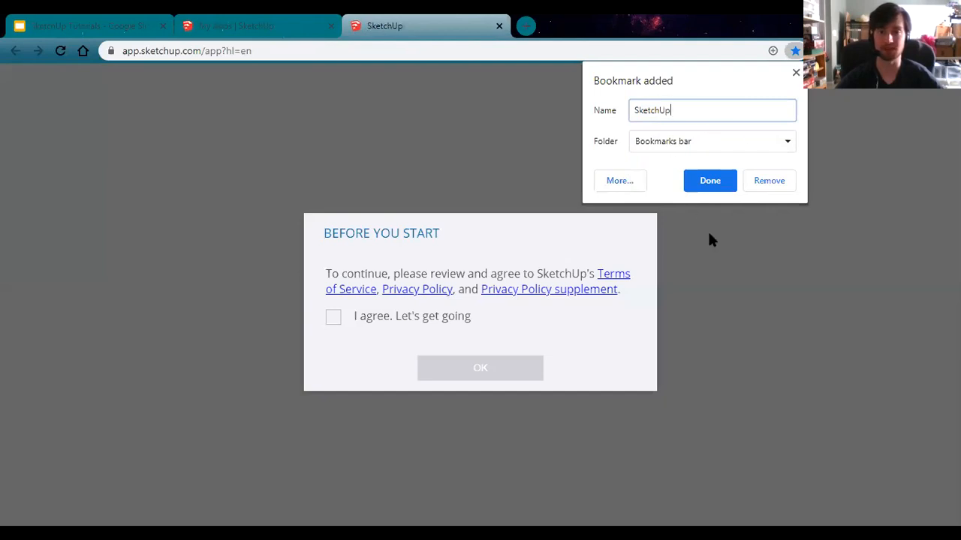
click(710, 180)
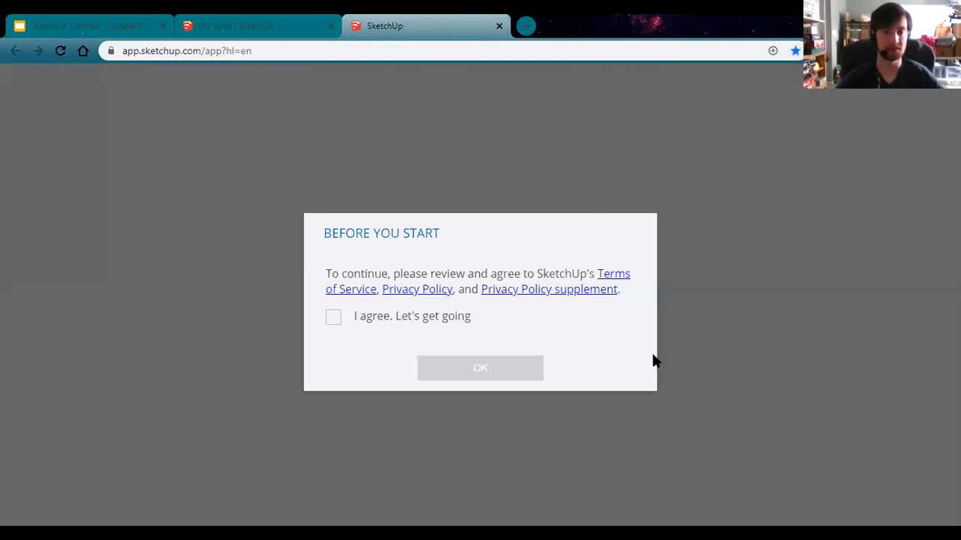
click(332, 319)
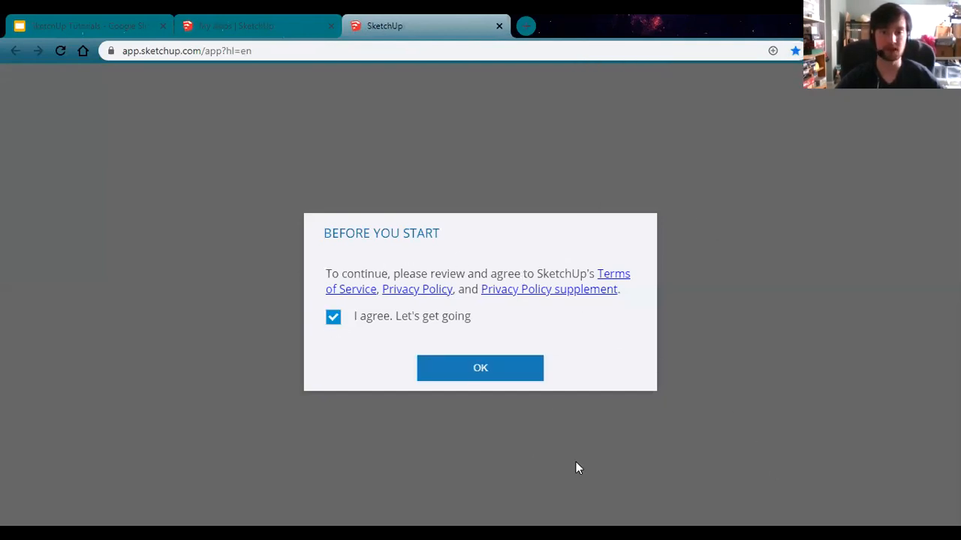
click(502, 367)
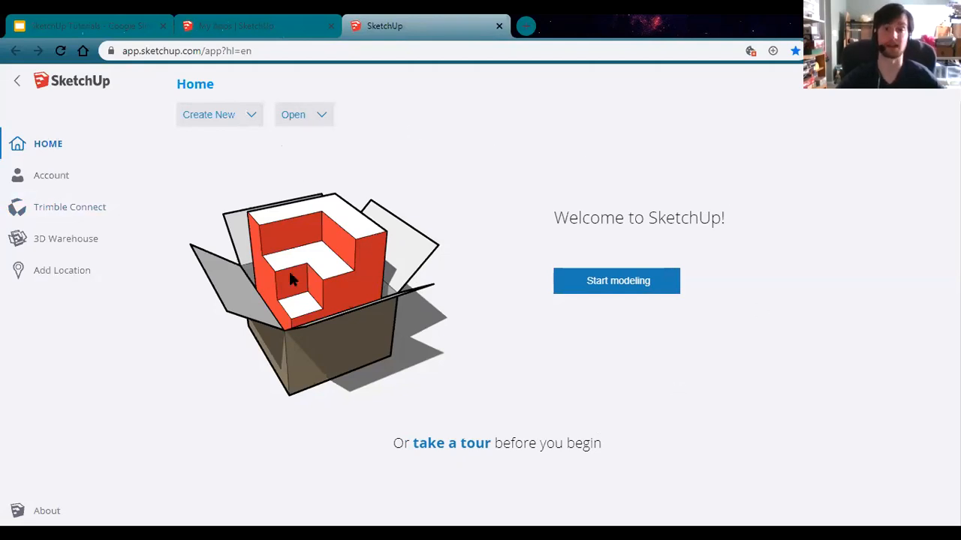
Step: Open the Create New template list to start a Simple Template model
click(244, 112)
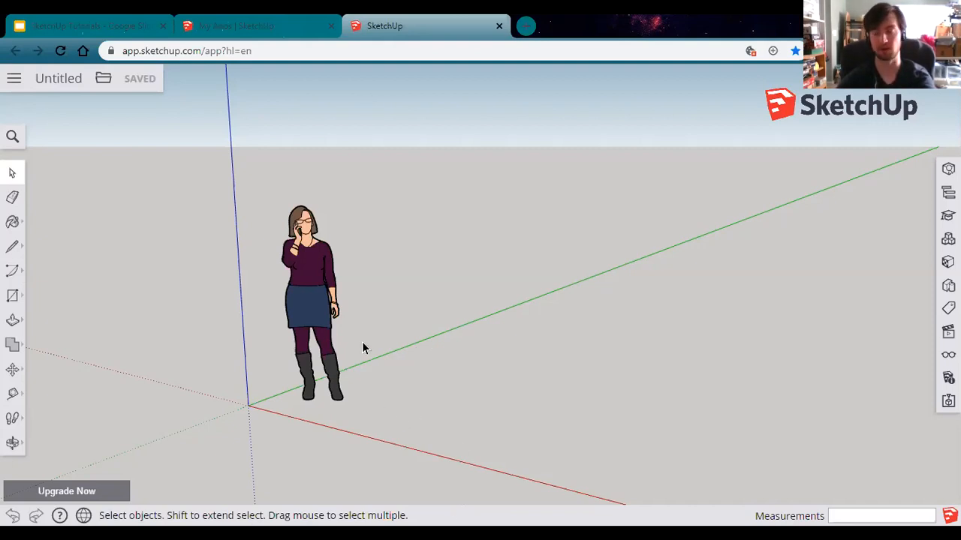
scroll(380, 375, up, 5)
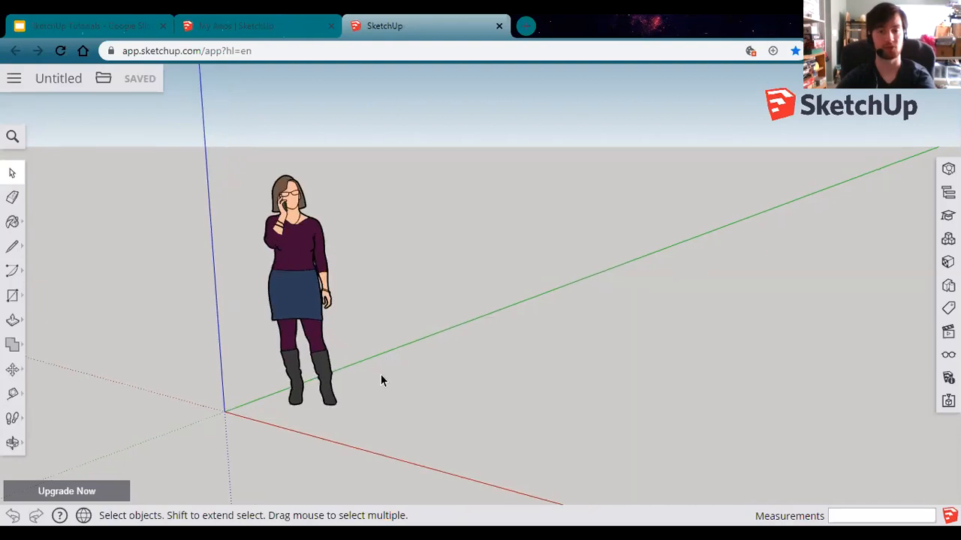
scroll(380, 382, up, 4)
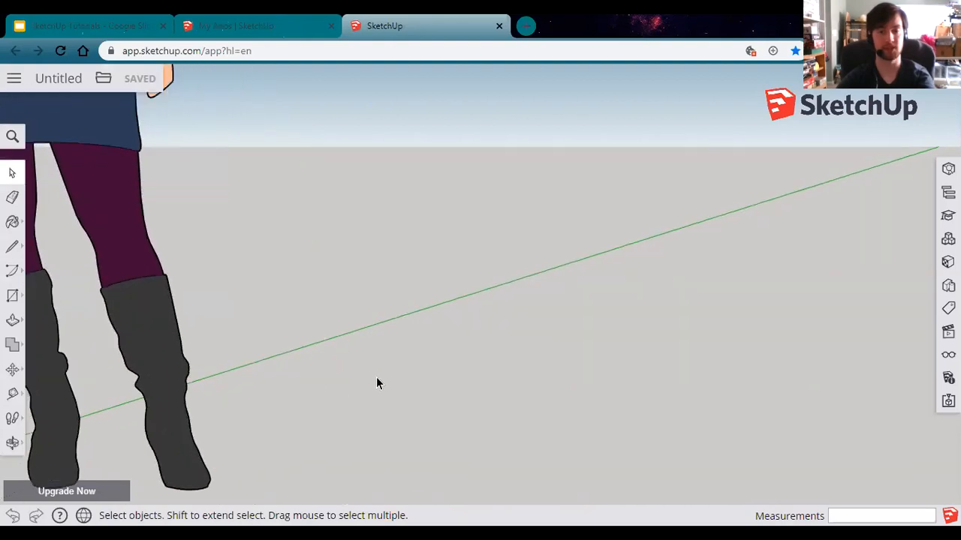
scroll(374, 360, down, 2)
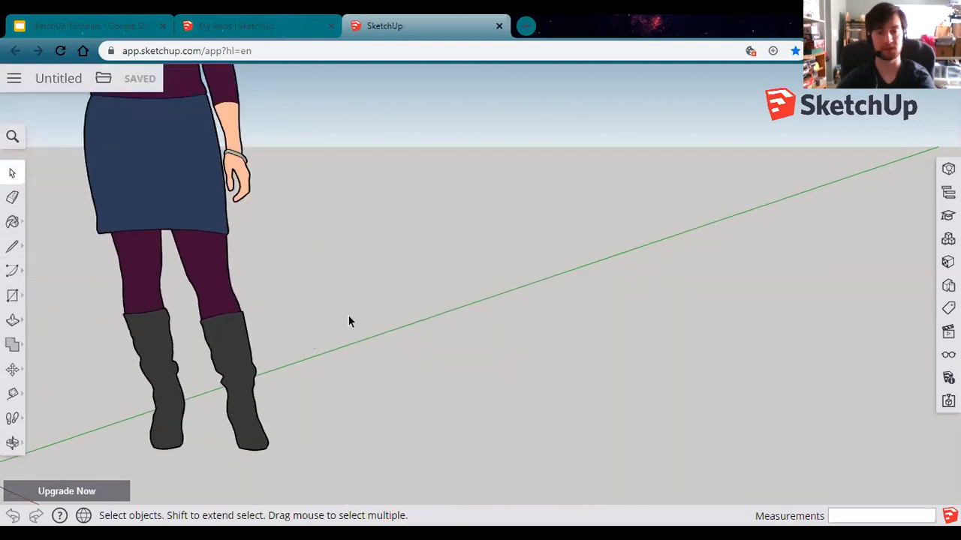
scroll(349, 317, down, 5)
scroll(349, 321, up, 5)
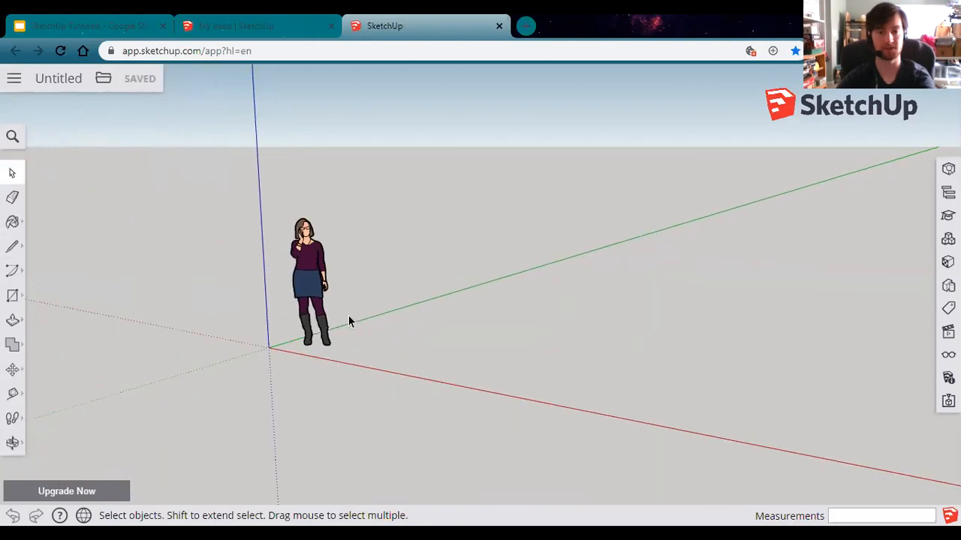
scroll(349, 321, down, 4)
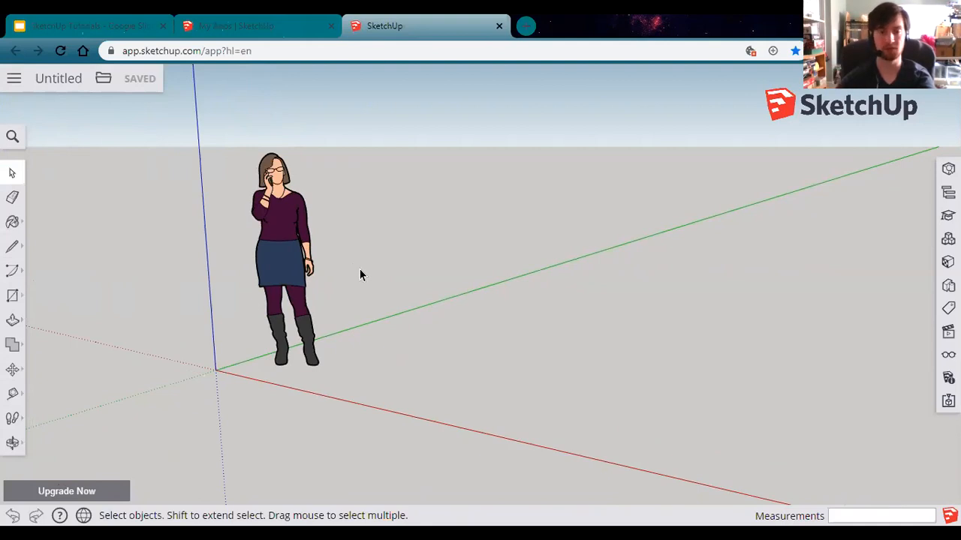
key(o)
drag(350, 262, 363, 330)
key(space)
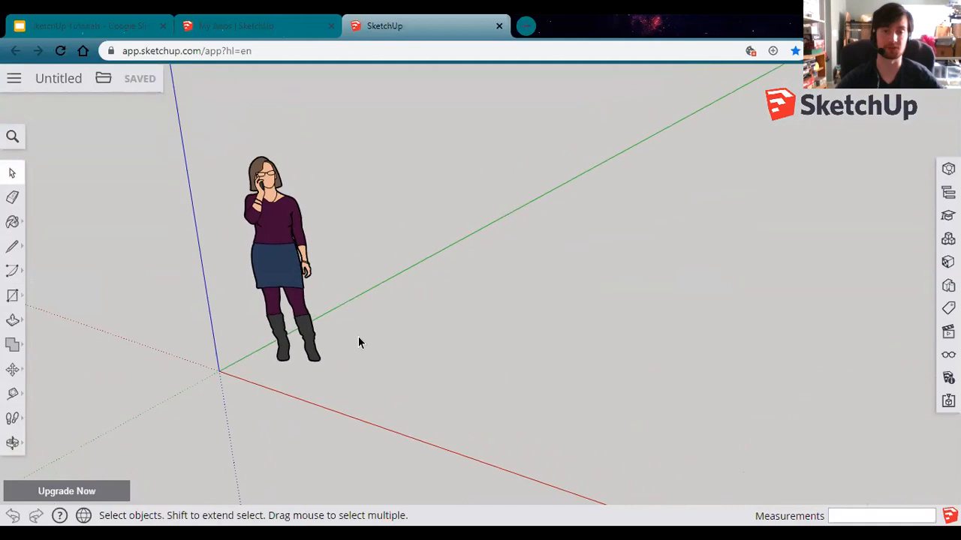
middle_drag(459, 366, 471, 353)
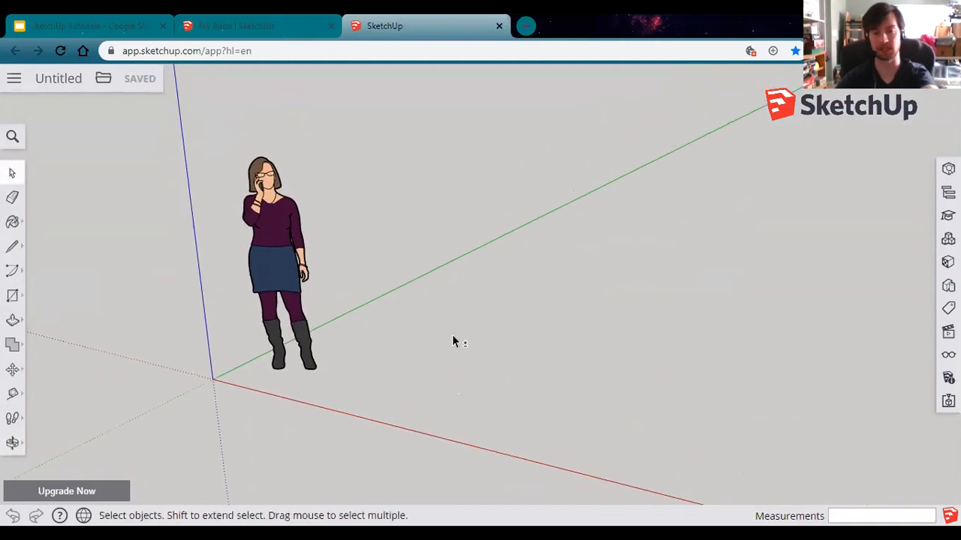
middle_drag(437, 335, 307, 351)
scroll(343, 338, down, 3)
scroll(347, 332, up, 1)
scroll(347, 332, down, 3)
scroll(352, 342, up, 2)
scroll(366, 344, down, 1)
middle_drag(366, 338, 417, 356)
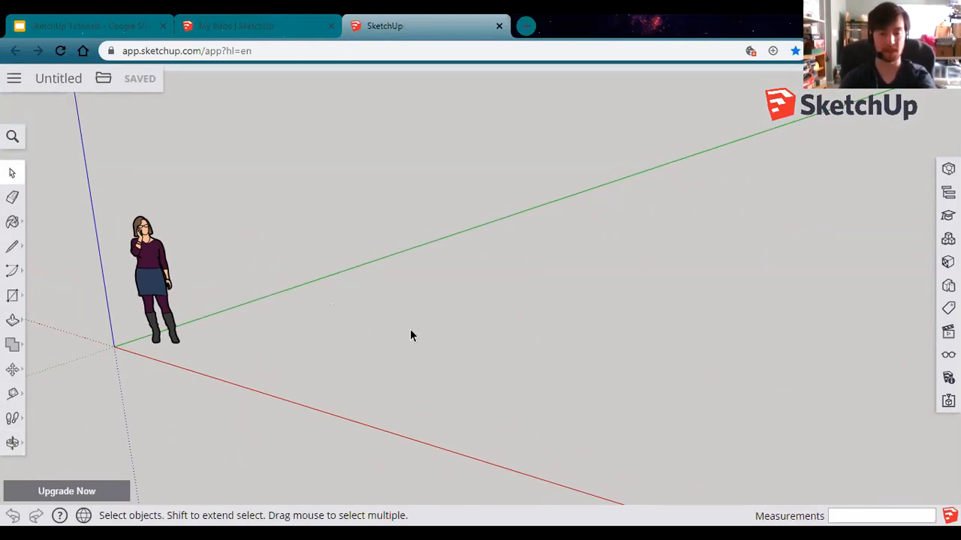
scroll(377, 337, down, 3)
scroll(378, 336, up, 5)
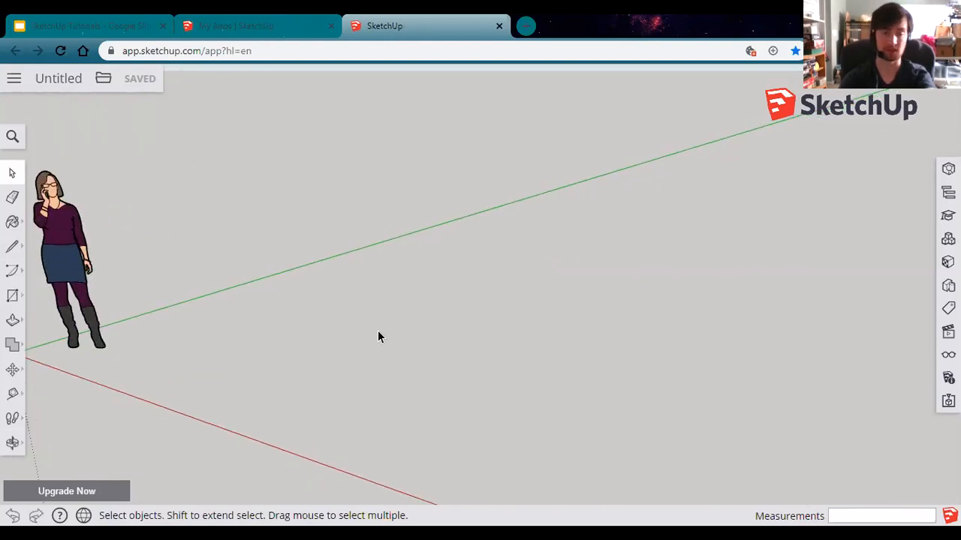
scroll(377, 337, up, 3)
scroll(377, 337, down, 5)
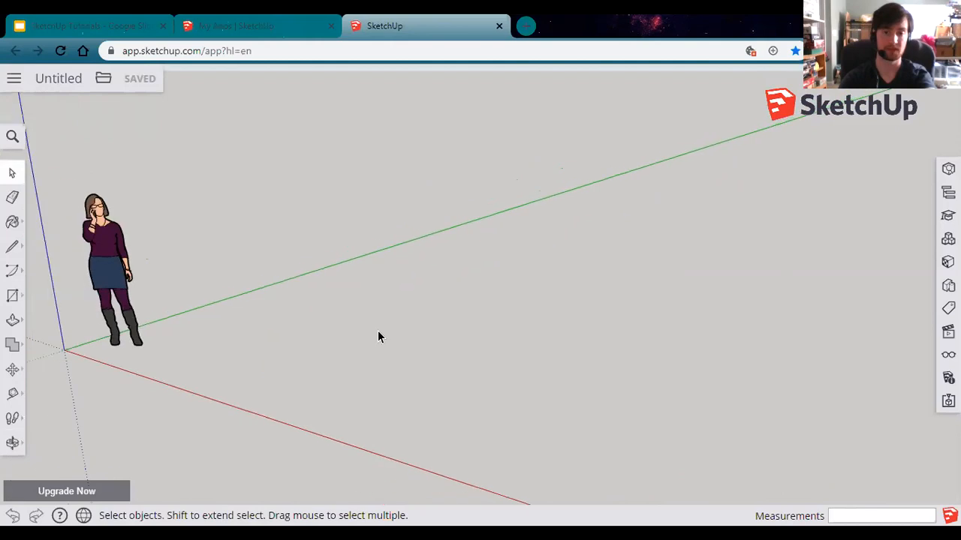
scroll(378, 332, up, 3)
scroll(379, 332, down, 5)
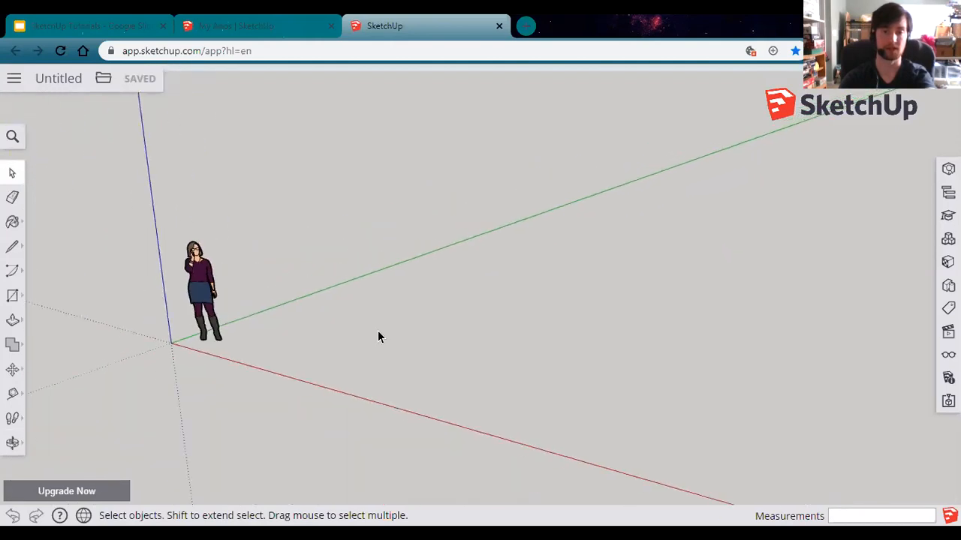
scroll(378, 333, up, 4)
scroll(379, 333, down, 2)
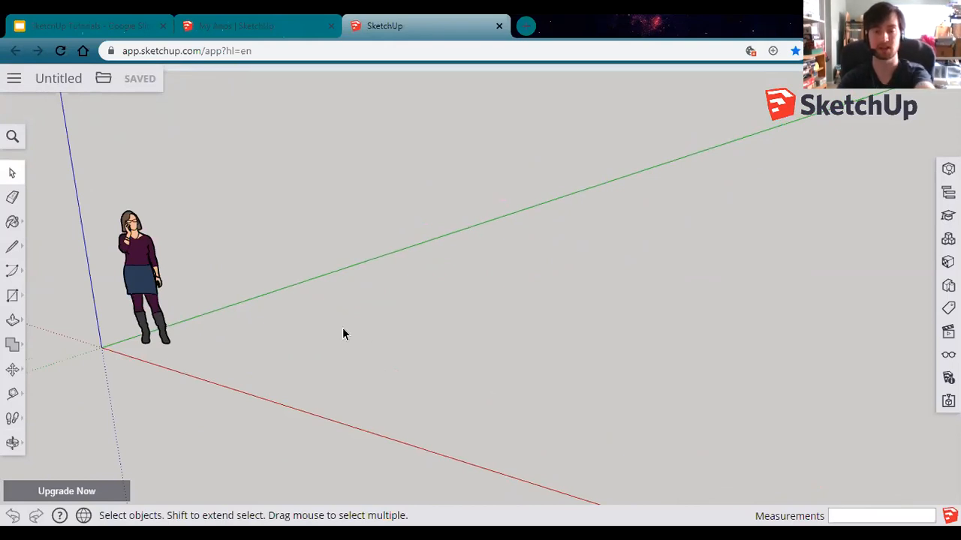
key(h)
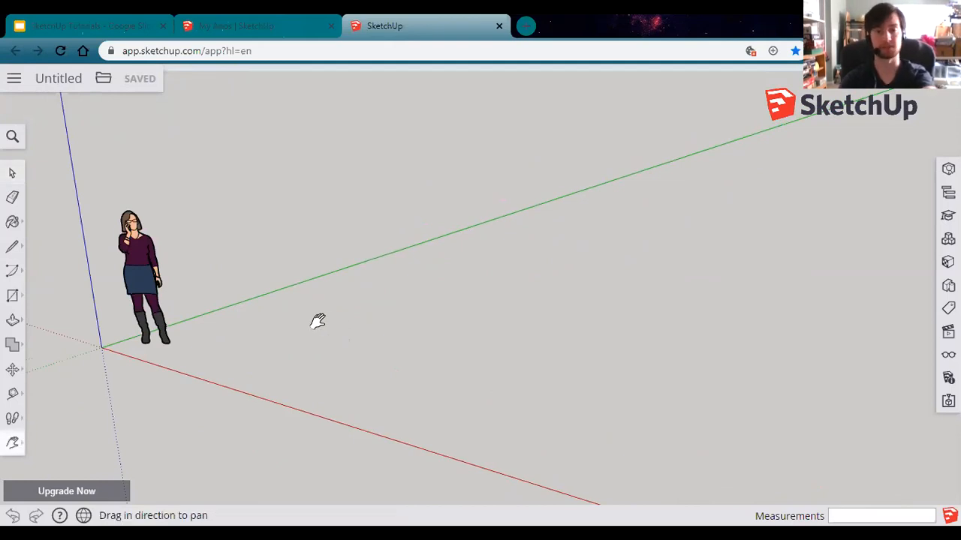
drag(319, 321, 467, 343)
key(space)
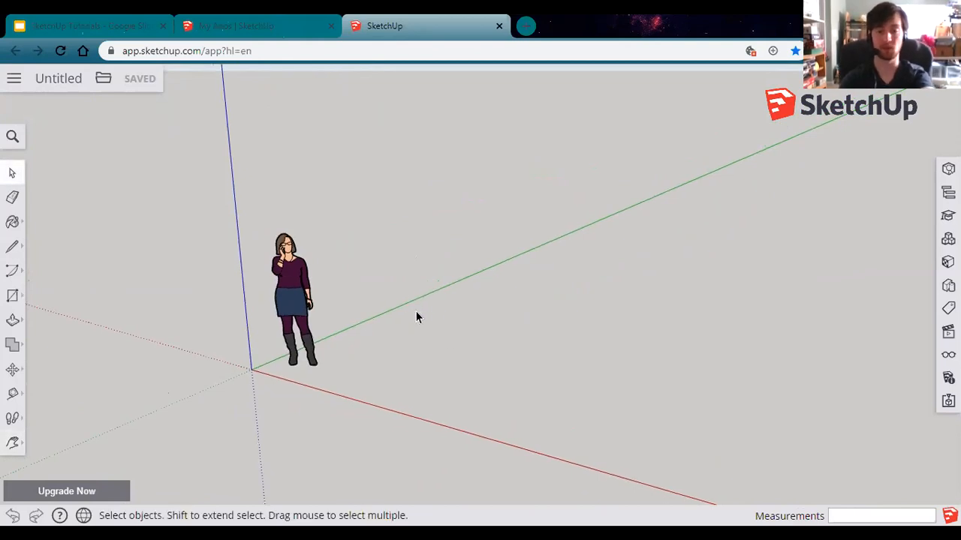
key(o)
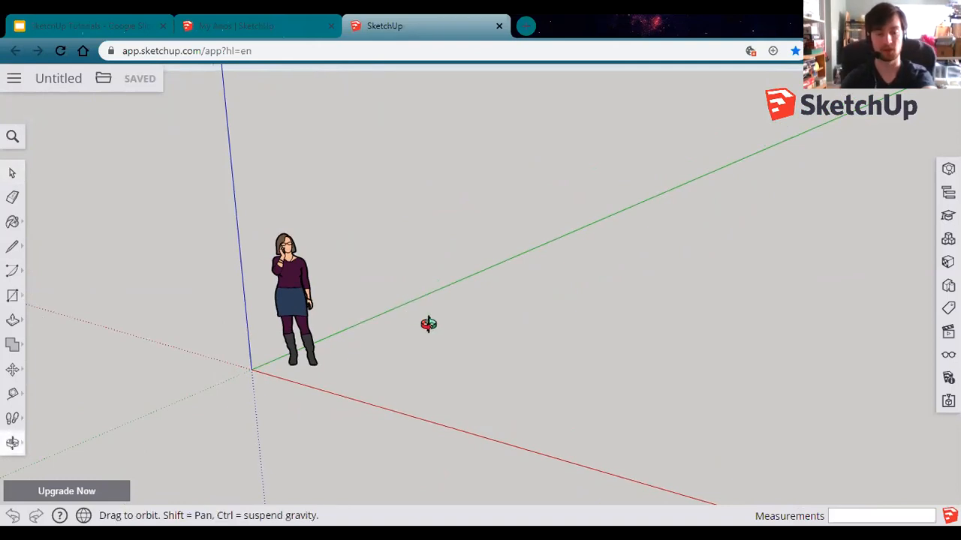
drag(429, 324, 443, 348)
key(space)
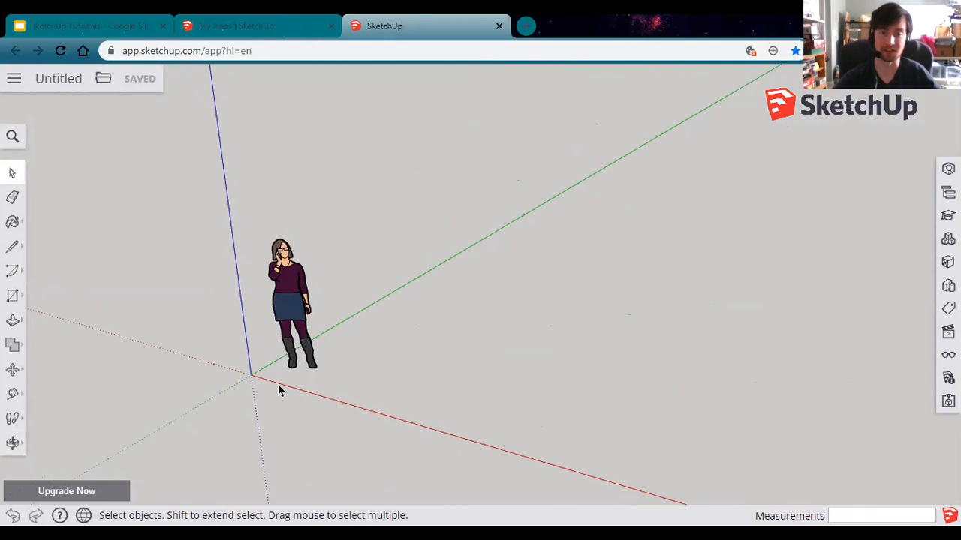
Step: Select the standing scale figure and erase it using its context menu
click(291, 292)
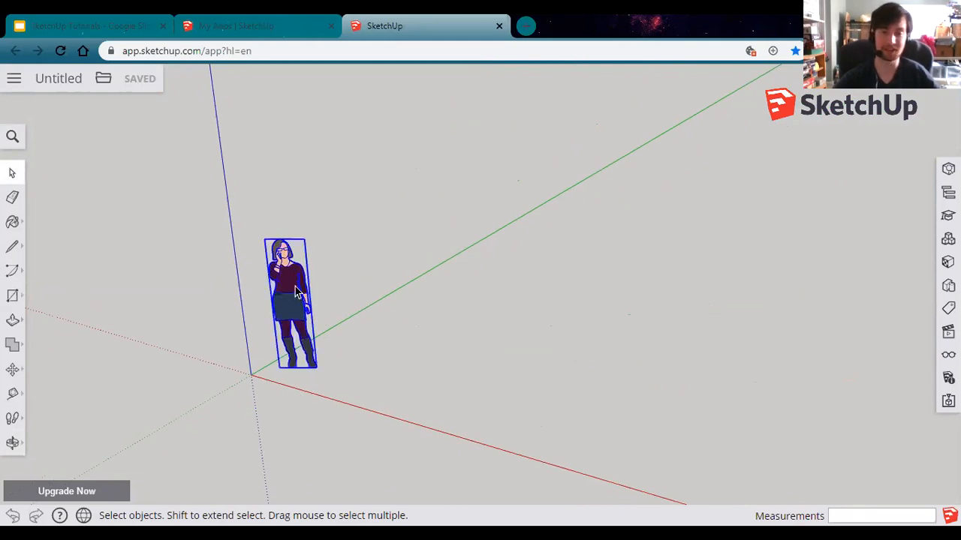
click(12, 199)
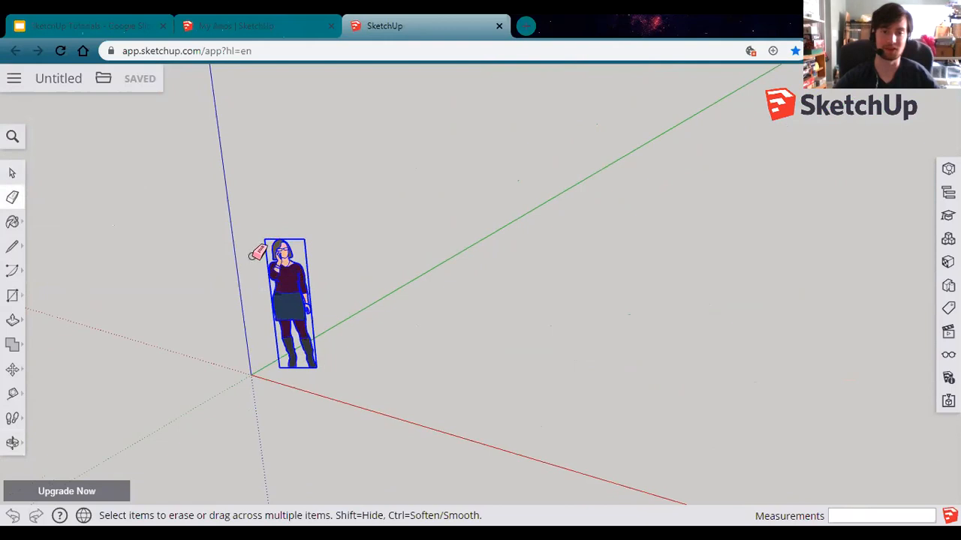
click(12, 174)
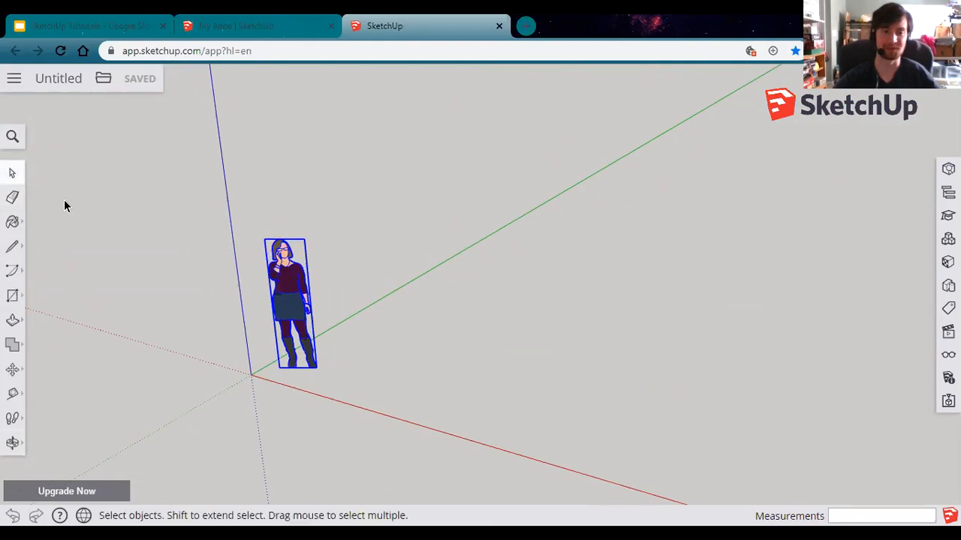
right_click(288, 299)
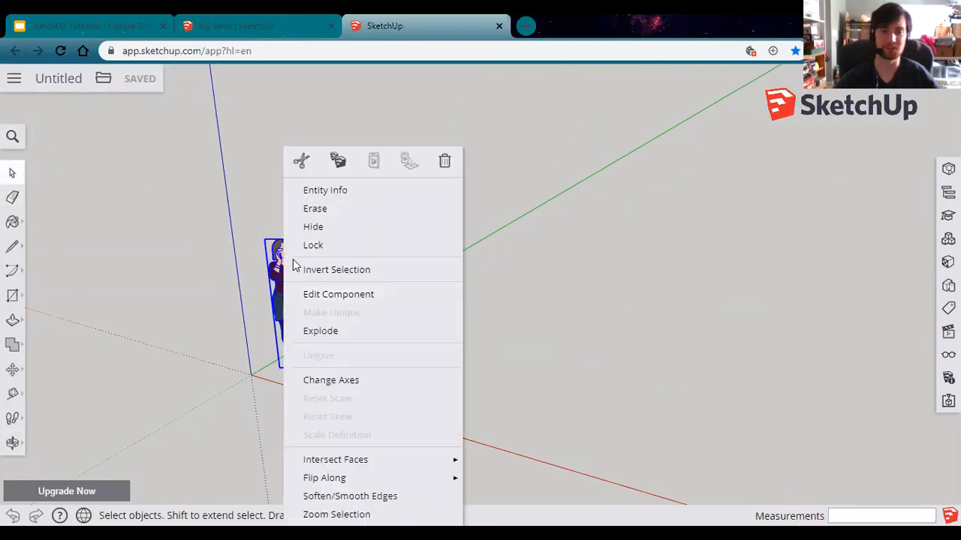
click(316, 210)
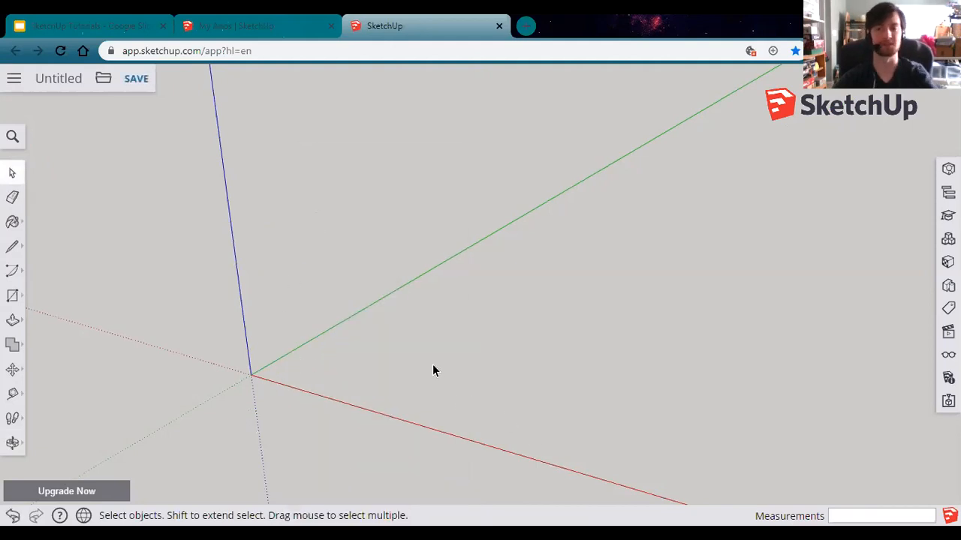
middle_drag(434, 377, 652, 317)
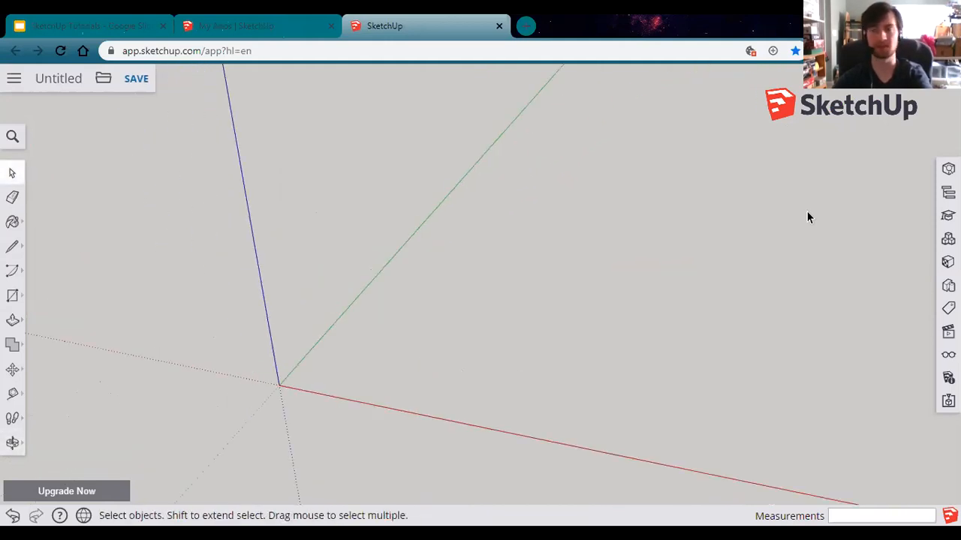
Step: Show the Instructor panel for the Select tool and orbit around the origin
click(948, 216)
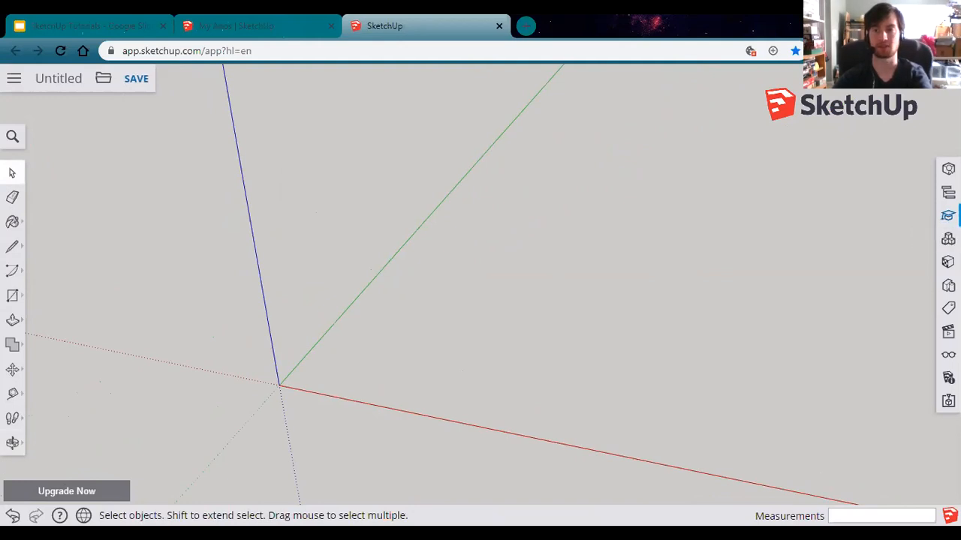
click(948, 215)
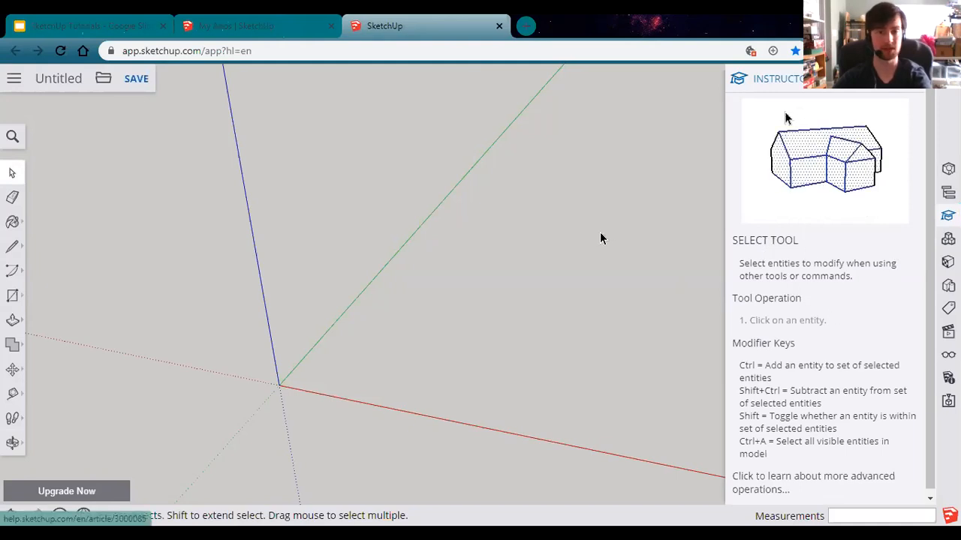
middle_drag(521, 365, 332, 370)
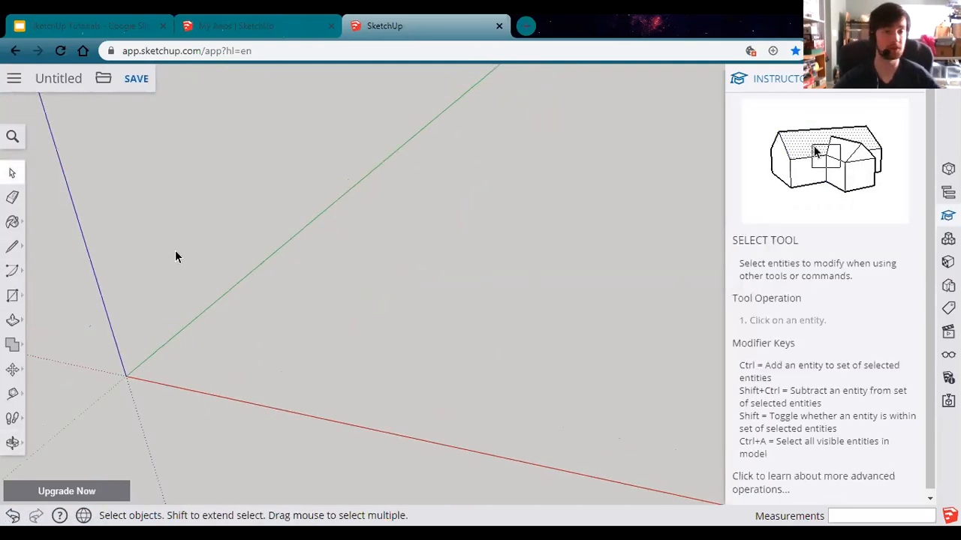
Step: With Freehand, sketch a closed blob that fills into a face, then an open C-shaped curve above it
click(15, 247)
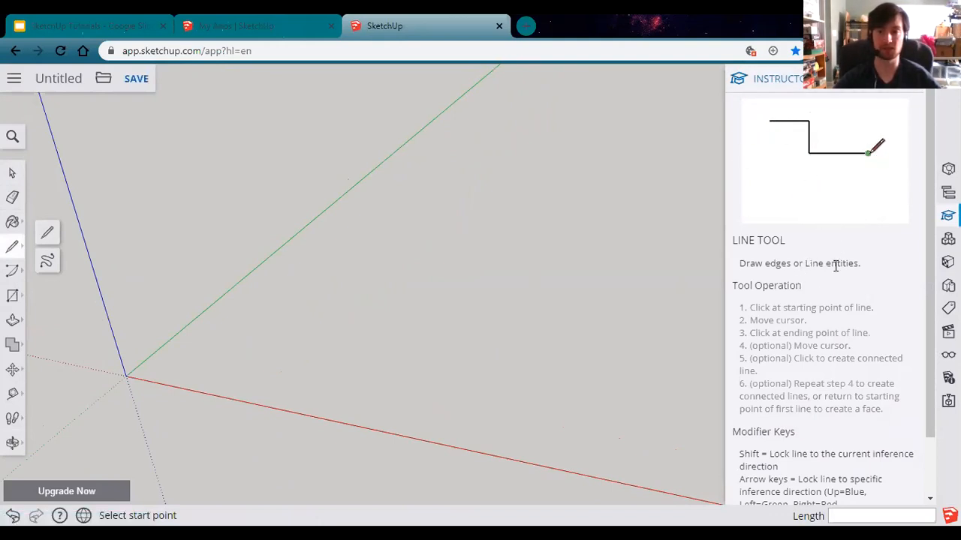
click(47, 261)
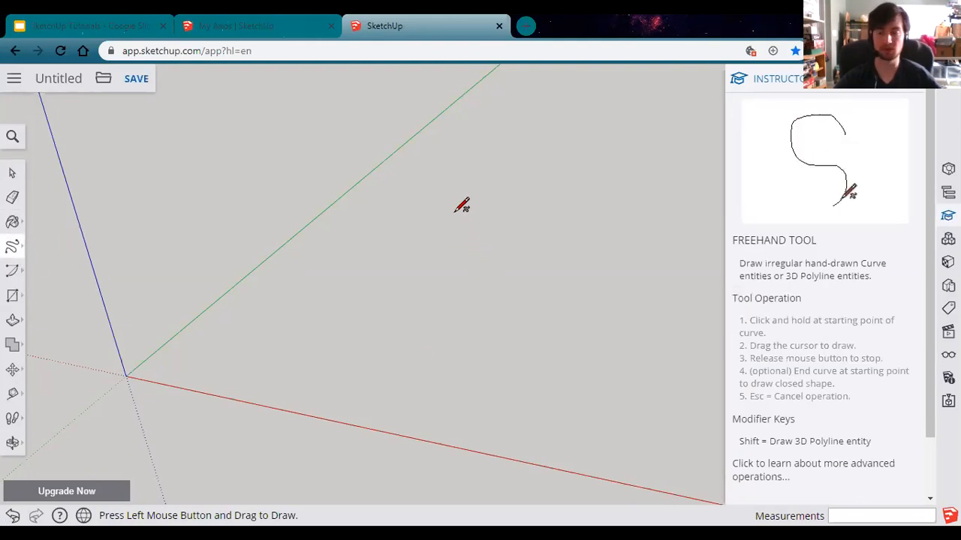
mouse_move(453, 202)
mouse_down()
mouse_move(409, 195)
mouse_move(288, 248)
mouse_move(296, 331)
mouse_move(345, 343)
mouse_up()
drag(426, 305, 422, 306)
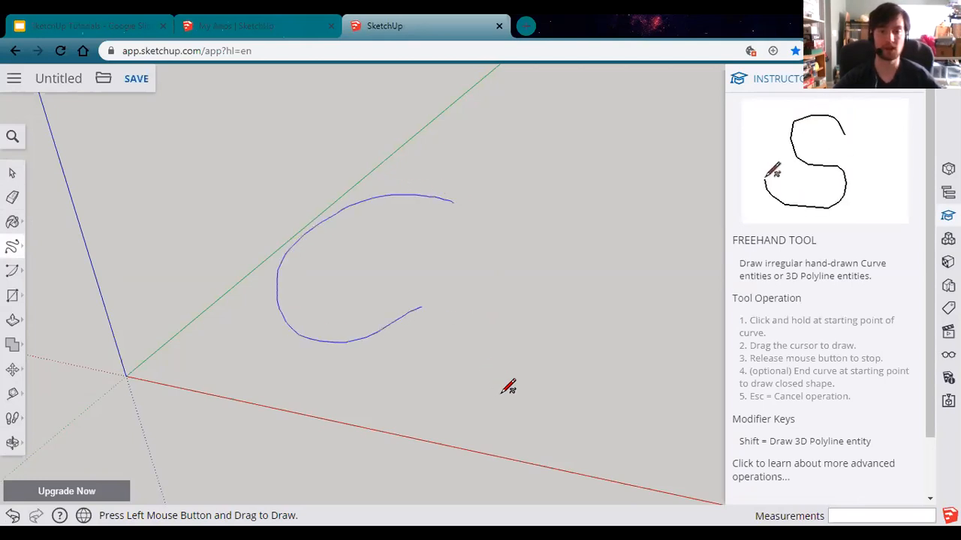
mouse_move(655, 353)
mouse_down()
mouse_move(618, 268)
mouse_move(521, 275)
mouse_move(453, 261)
mouse_move(438, 221)
mouse_move(451, 198)
mouse_up()
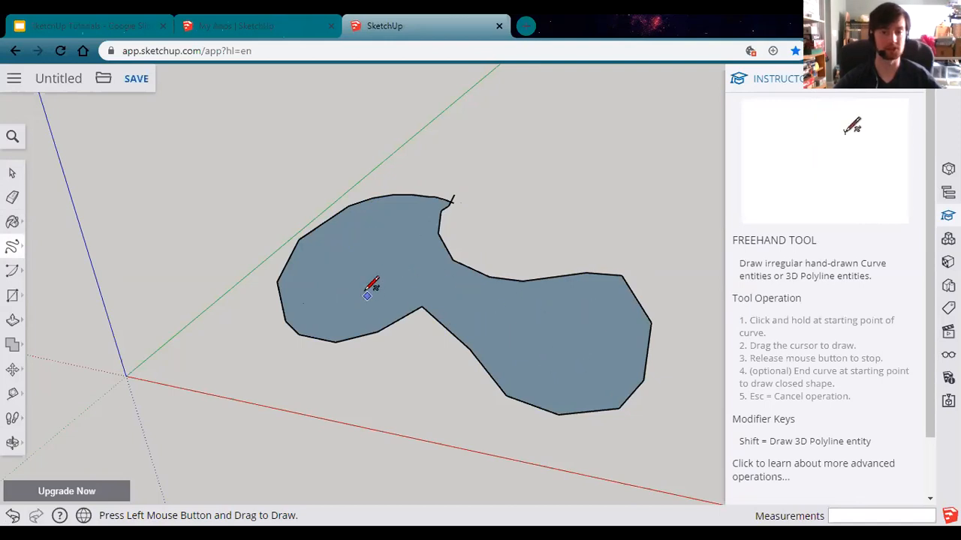
drag(674, 138, 618, 91)
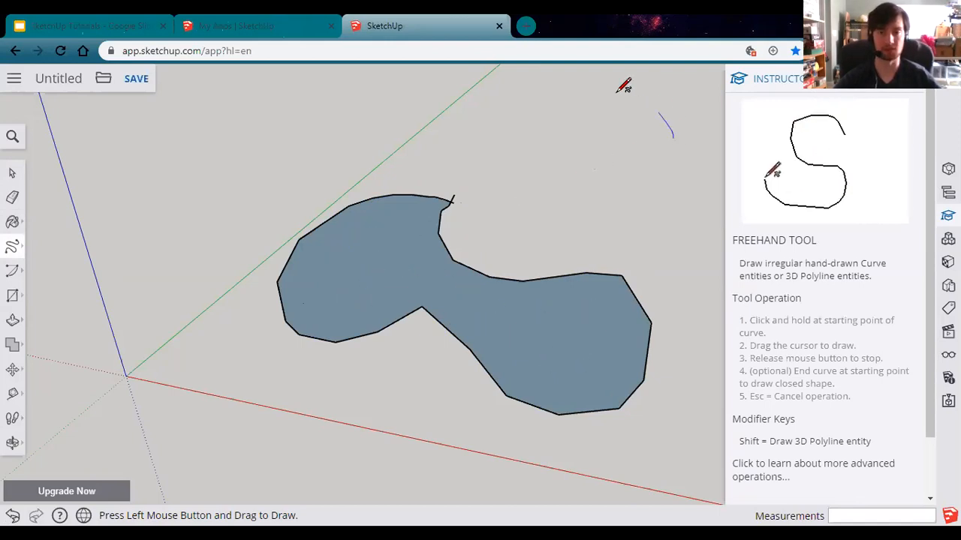
mouse_move(544, 125)
mouse_down()
mouse_move(552, 164)
mouse_move(589, 180)
mouse_move(627, 178)
mouse_up()
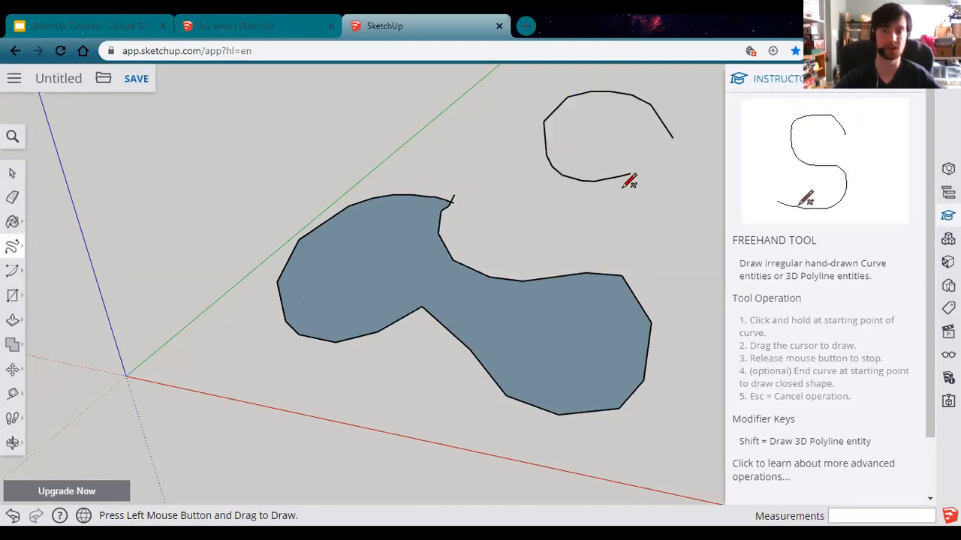
Step: Select the blob's face and the C-shaped curve and delete them, keeping the blob's outline edges
click(9, 175)
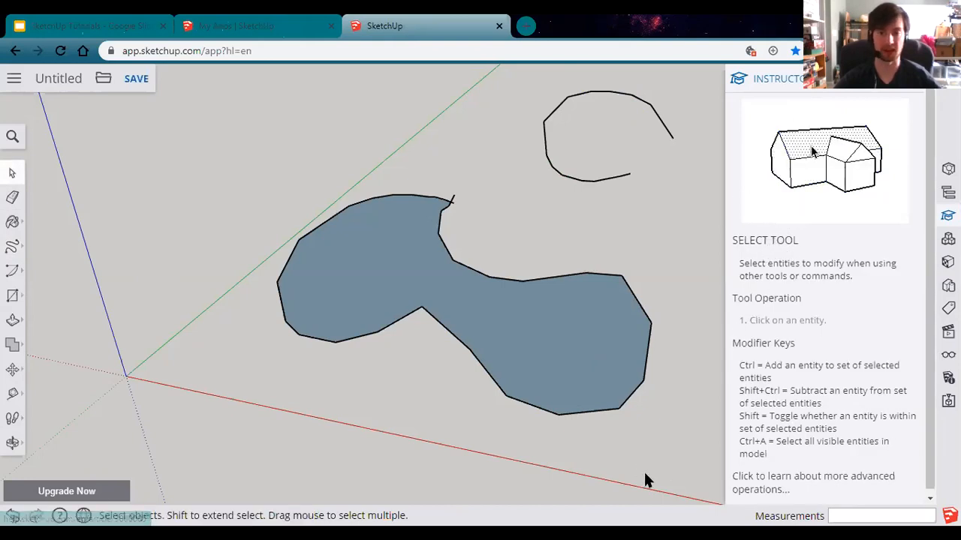
drag(666, 470, 621, 348)
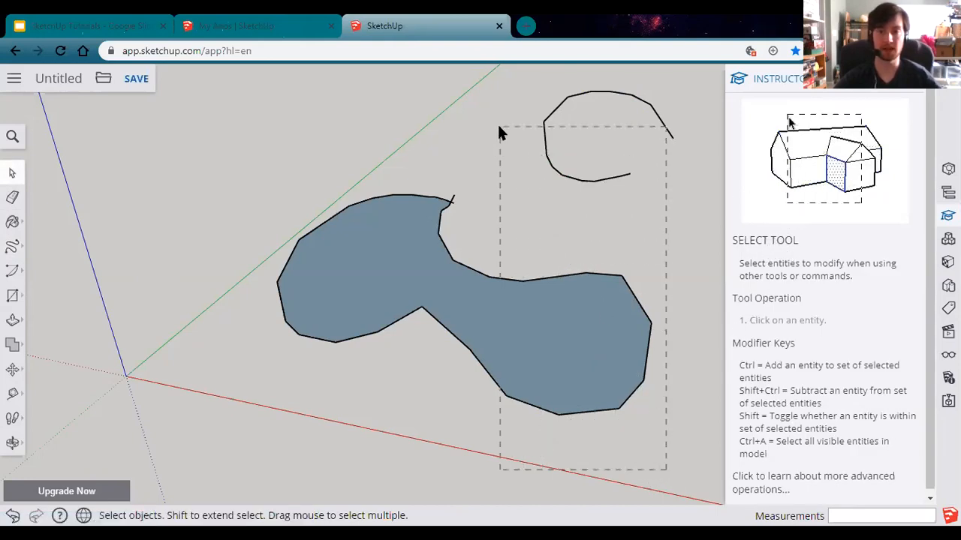
drag(499, 129, 500, 130)
click(649, 428)
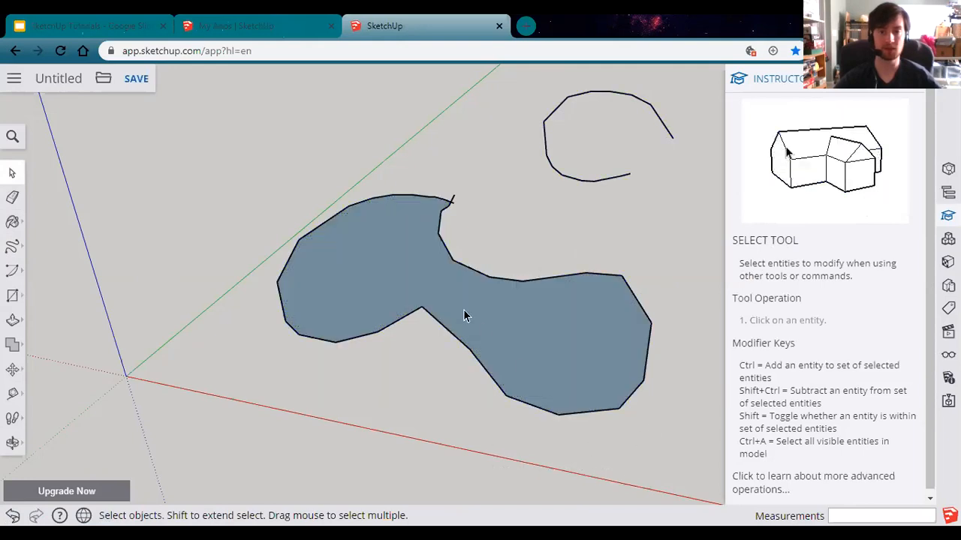
click(383, 248)
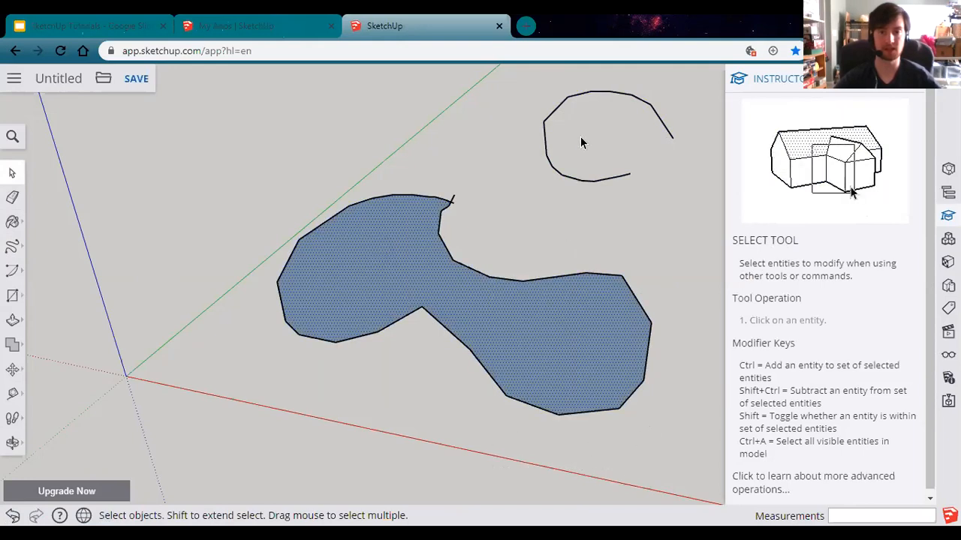
click(556, 174)
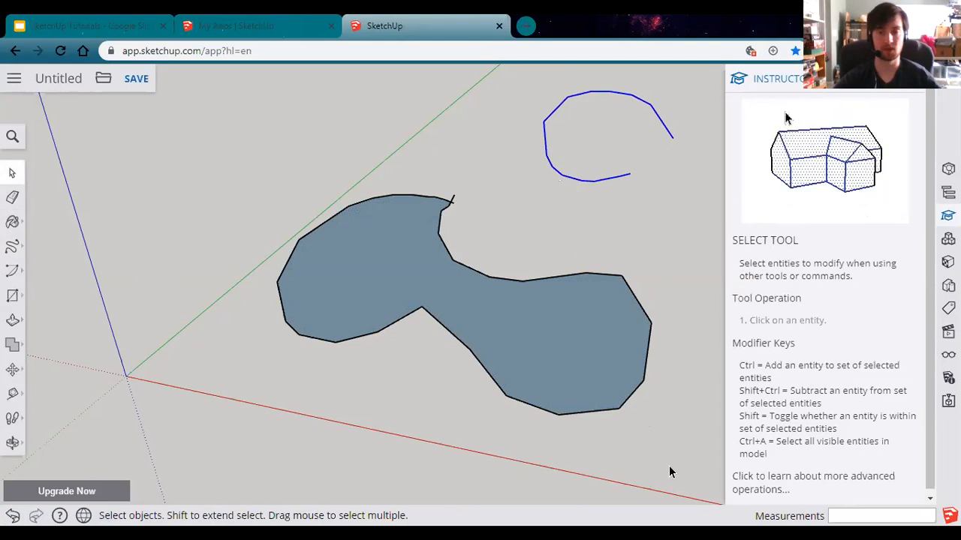
drag(486, 132, 482, 124)
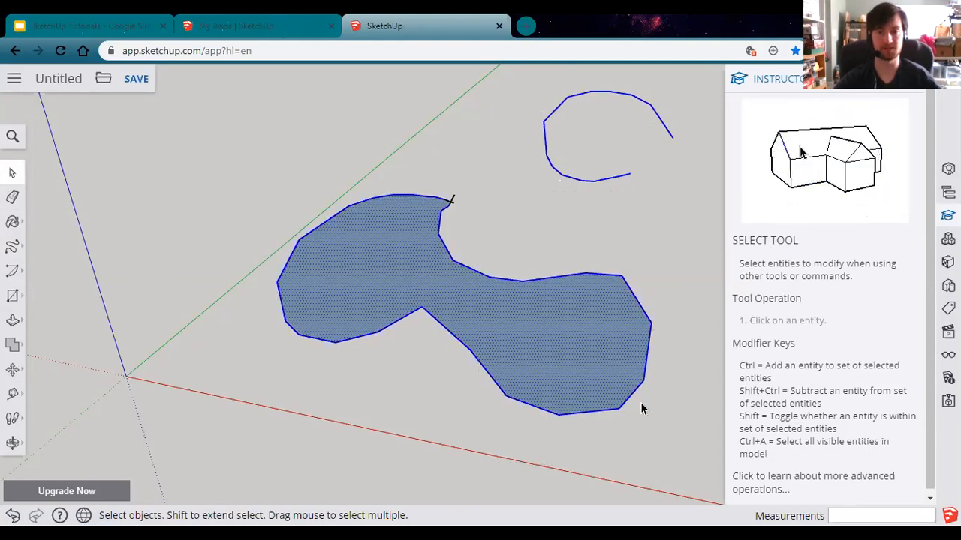
drag(579, 346, 423, 152)
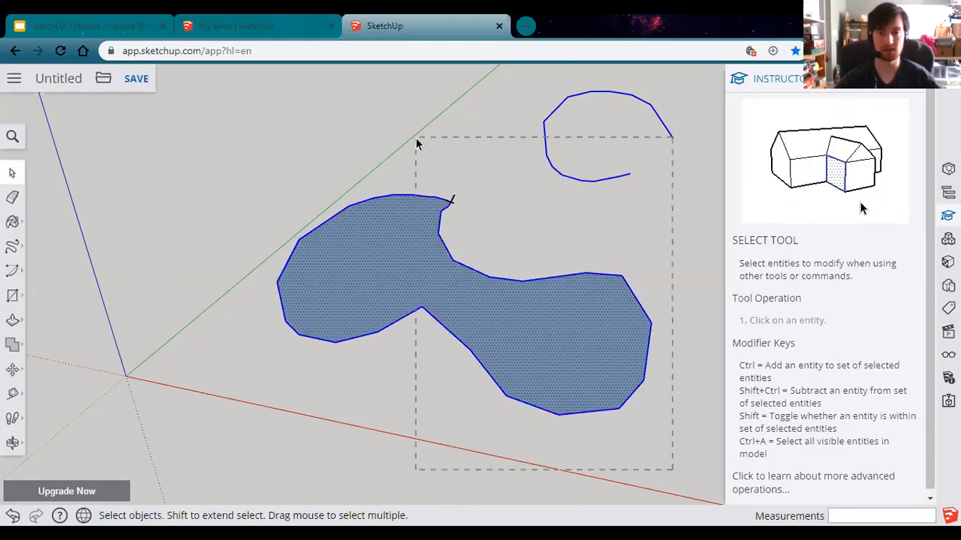
click(558, 230)
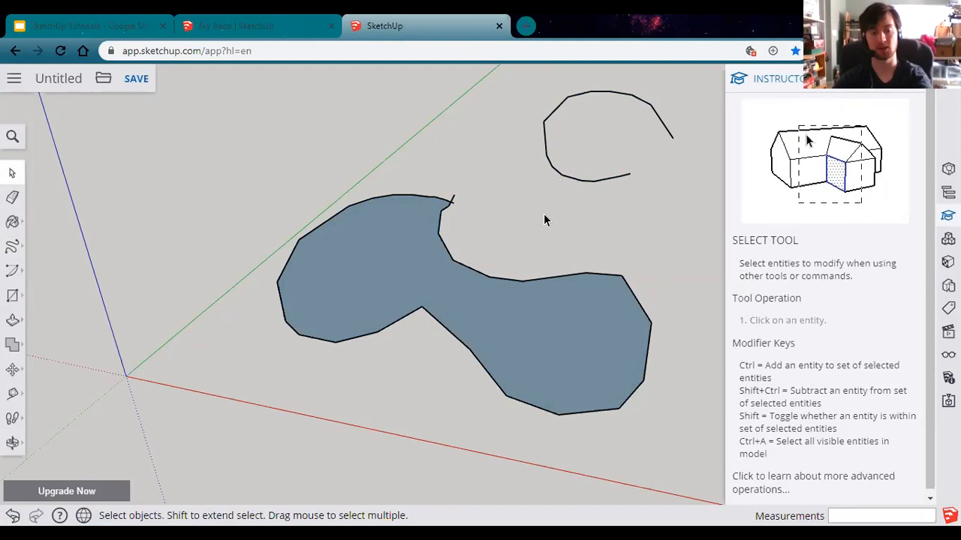
click(397, 279)
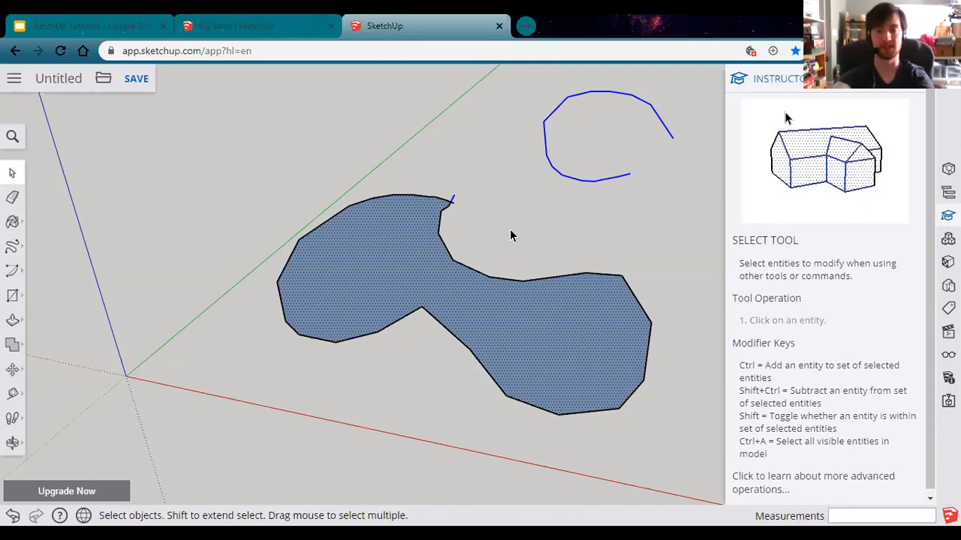
key(Delete)
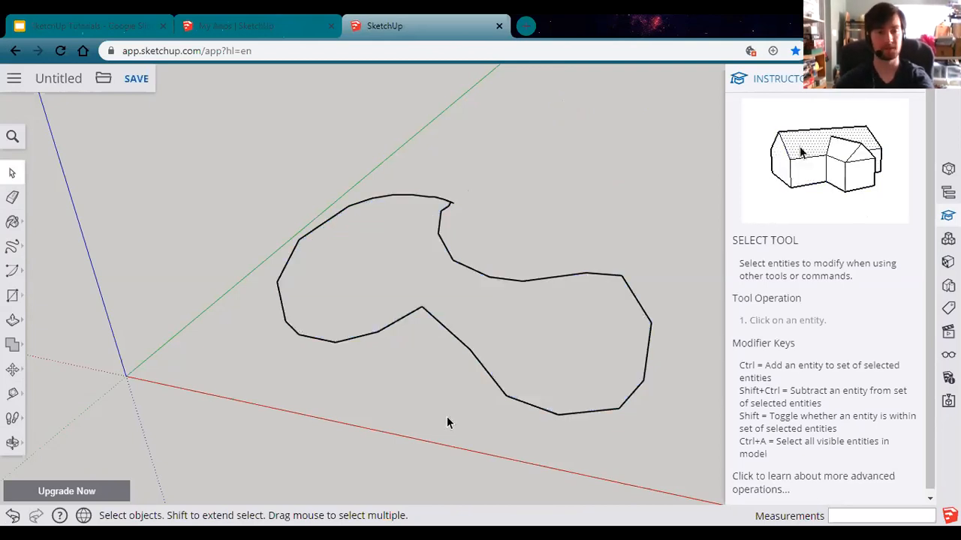
click(12, 198)
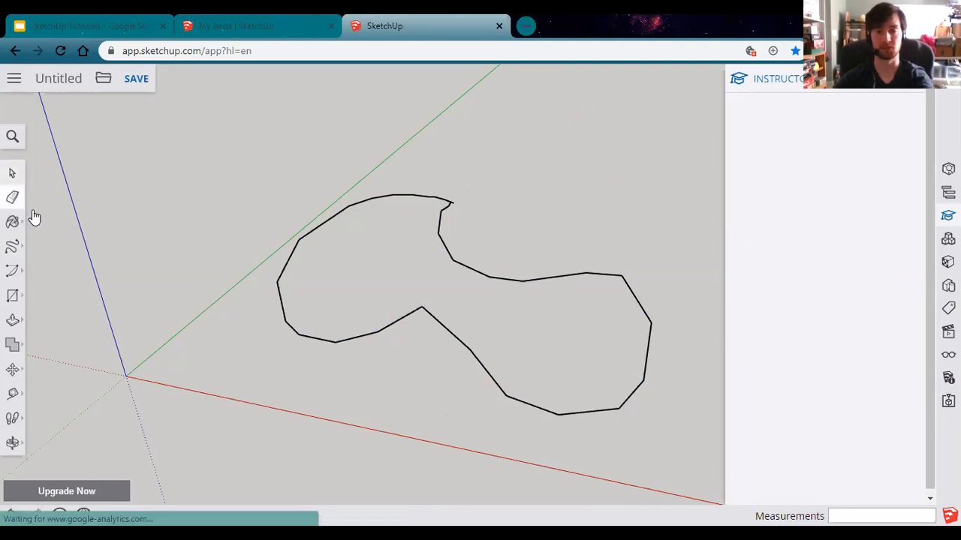
Step: Erase the blob's remaining outline and its leftover fragment, leaving only the empty axes
click(391, 325)
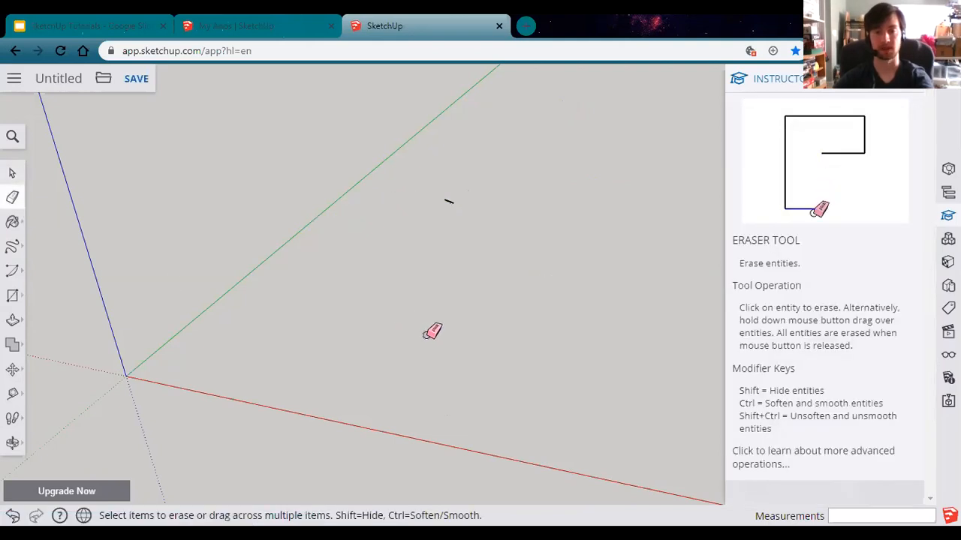
click(447, 201)
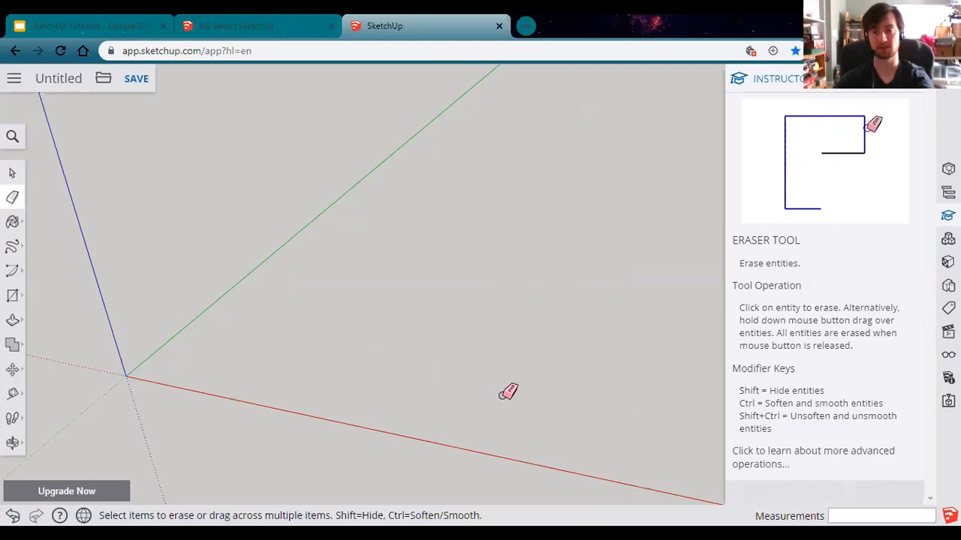
click(14, 248)
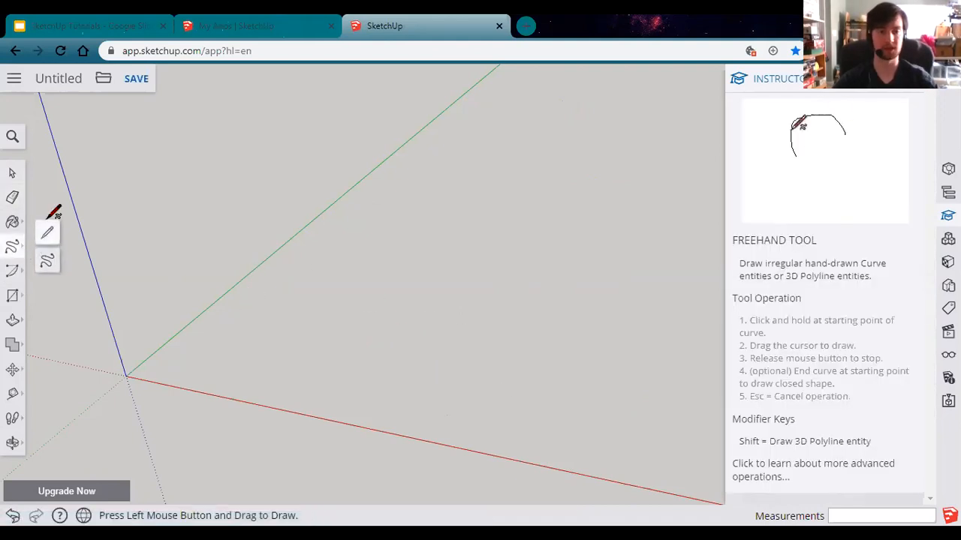
click(46, 236)
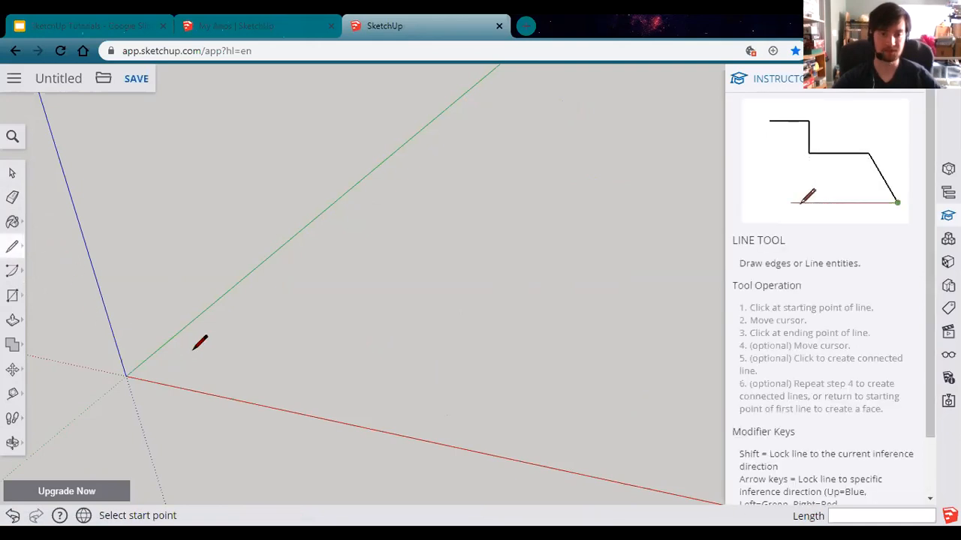
Step: Draw a four-sided Line loop from the origin along the red axis and back, closing it into a face
click(420, 337)
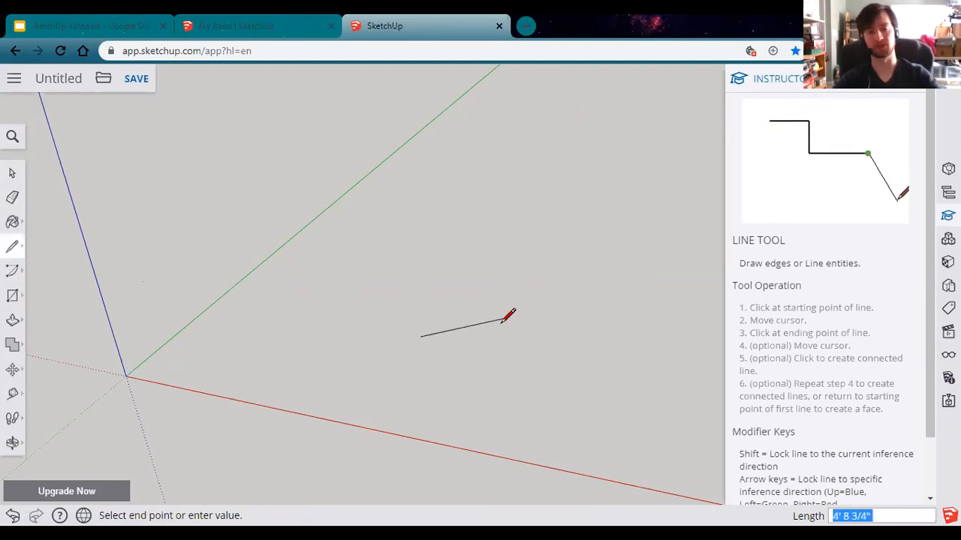
key(Escape)
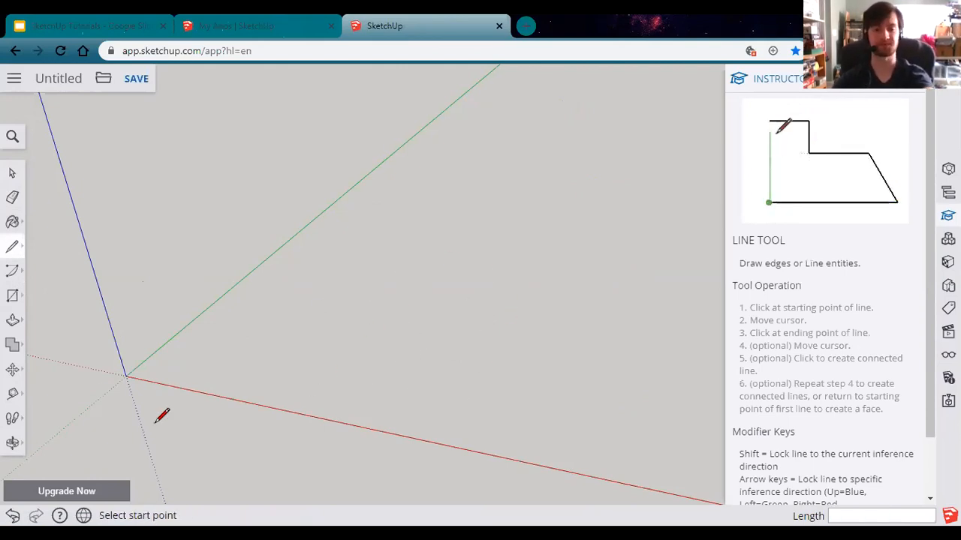
middle_drag(142, 405, 256, 338)
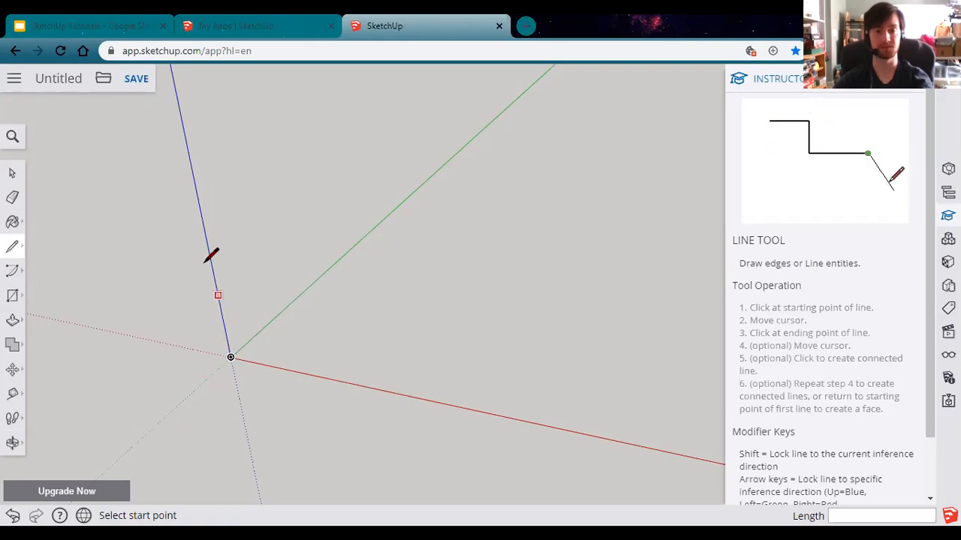
click(231, 356)
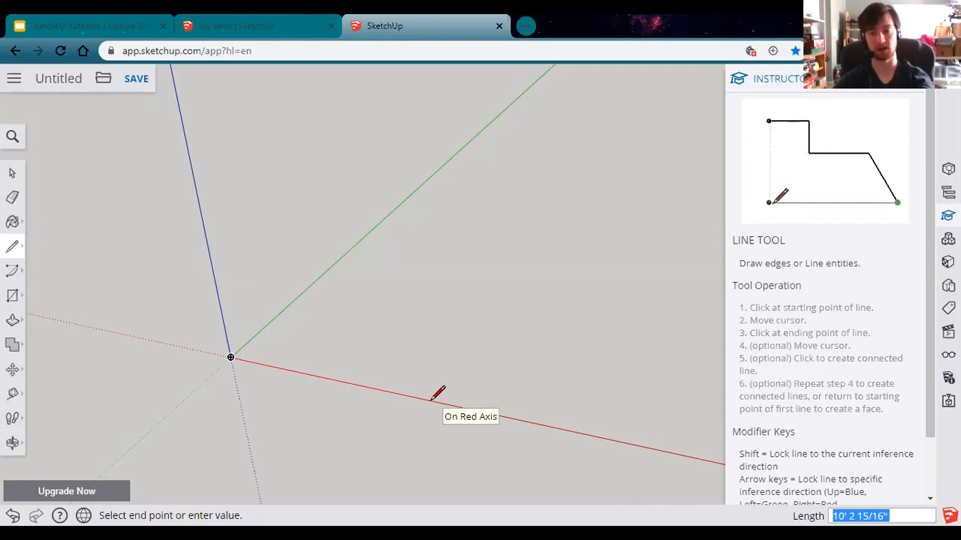
click(460, 470)
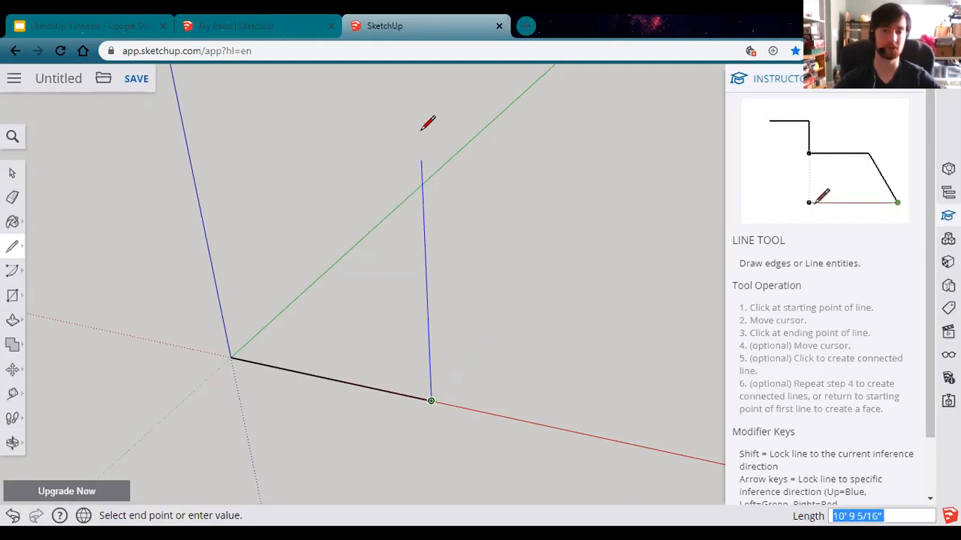
click(418, 96)
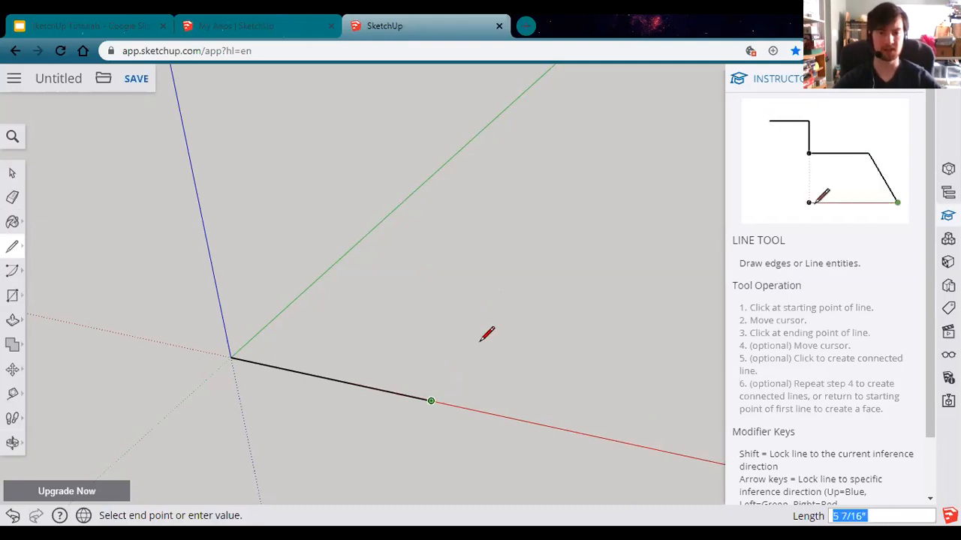
click(496, 298)
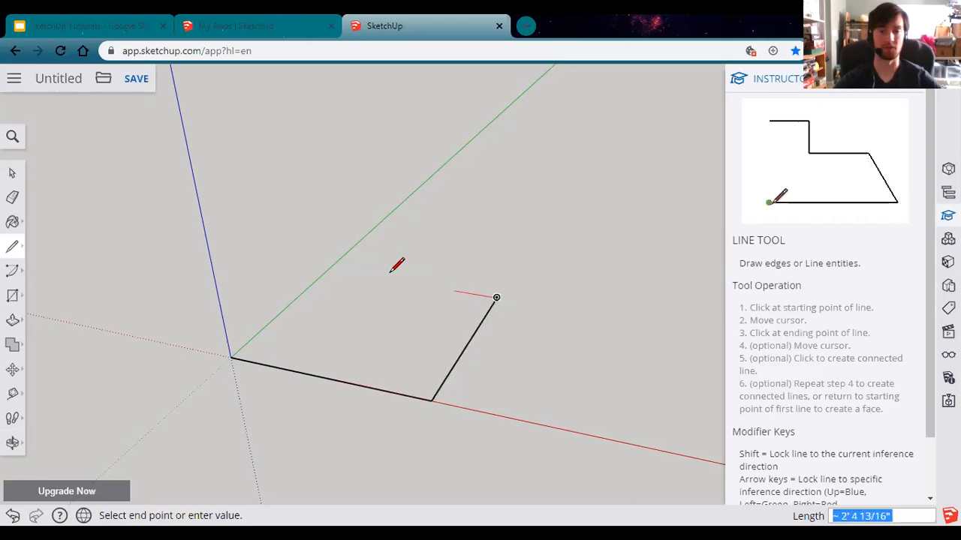
click(327, 269)
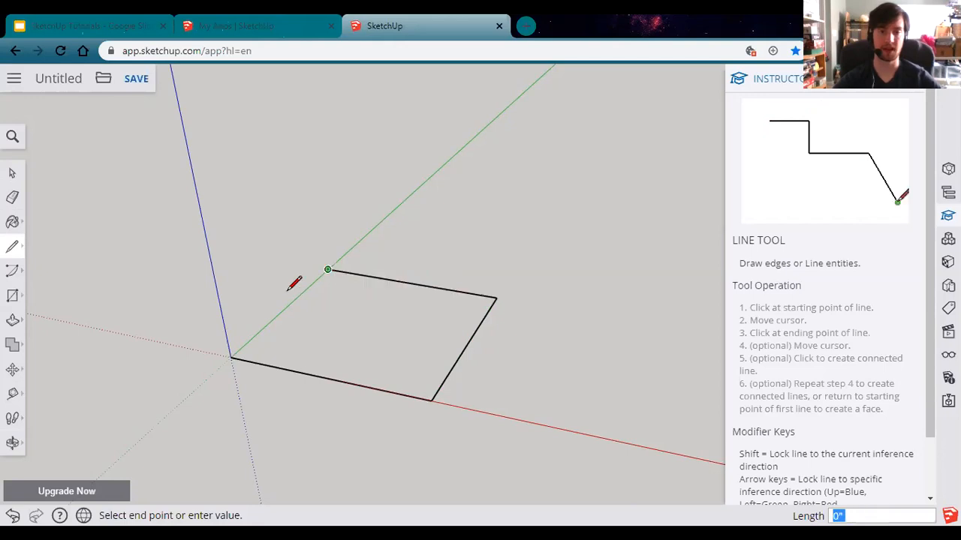
click(231, 357)
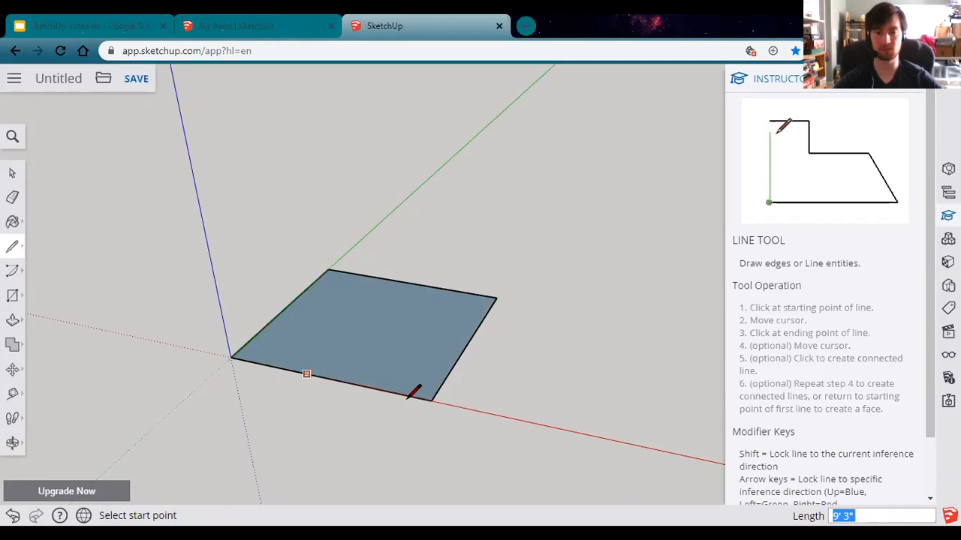
Step: Select the earlier square face with all its edges and delete it
click(12, 175)
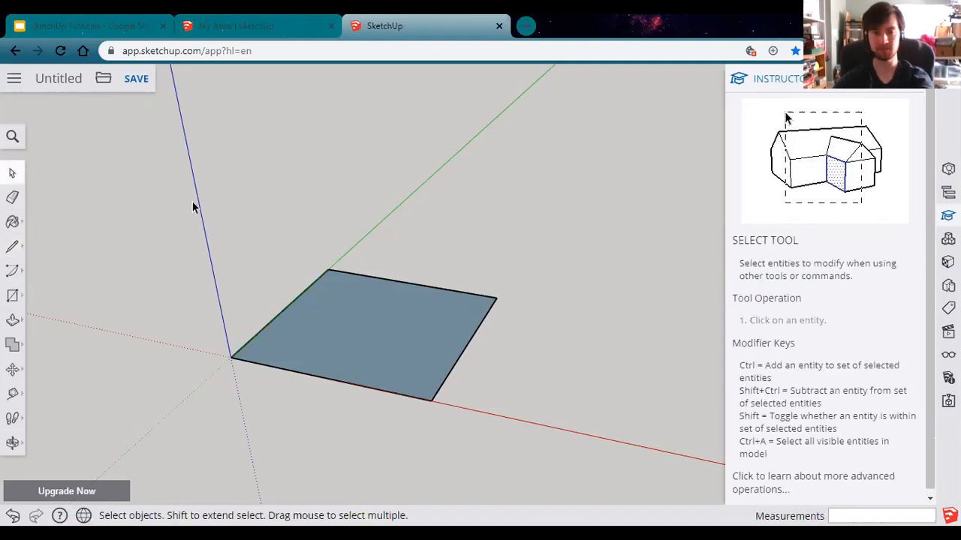
drag(526, 458, 217, 201)
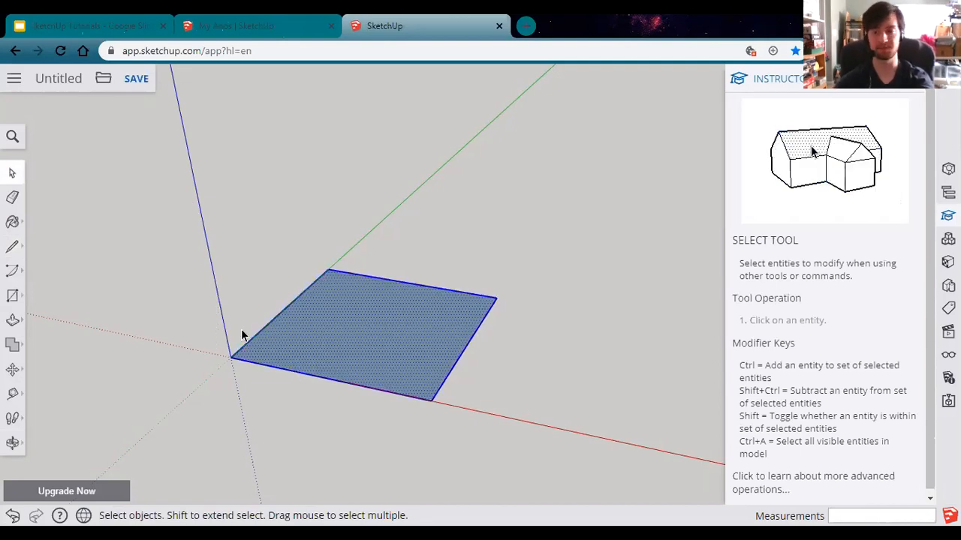
key(Delete)
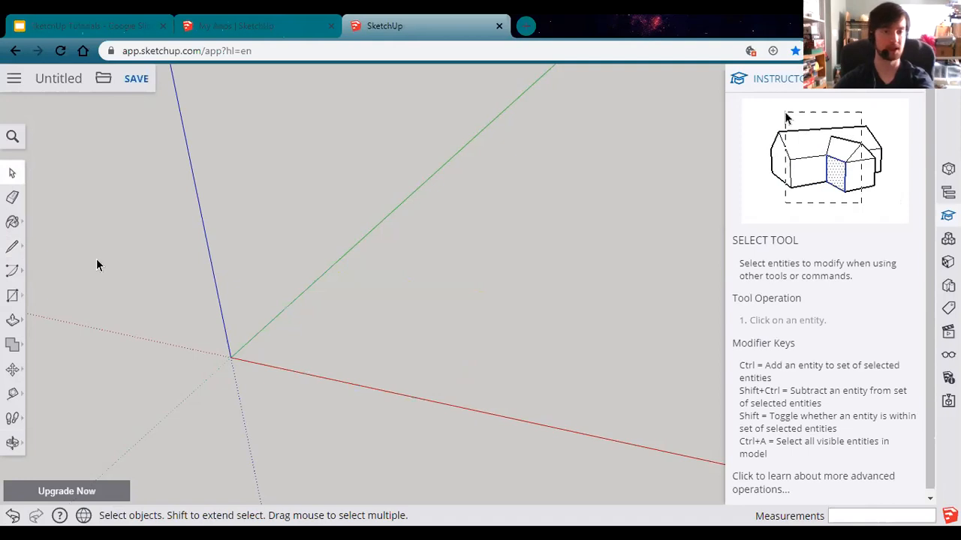
Step: Draw a new rectangle from the origin, 10' along red and 15' along green, closed into a face
click(11, 250)
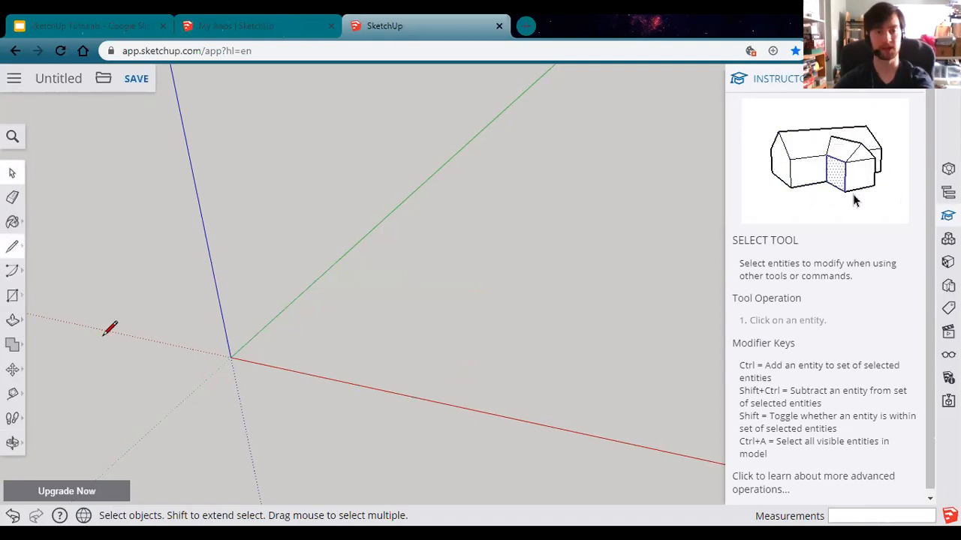
click(231, 356)
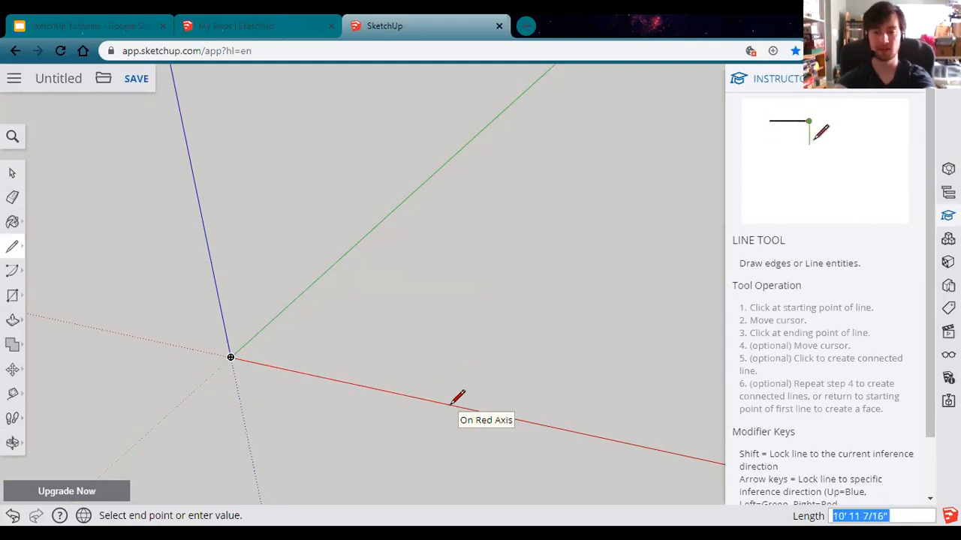
text(10)
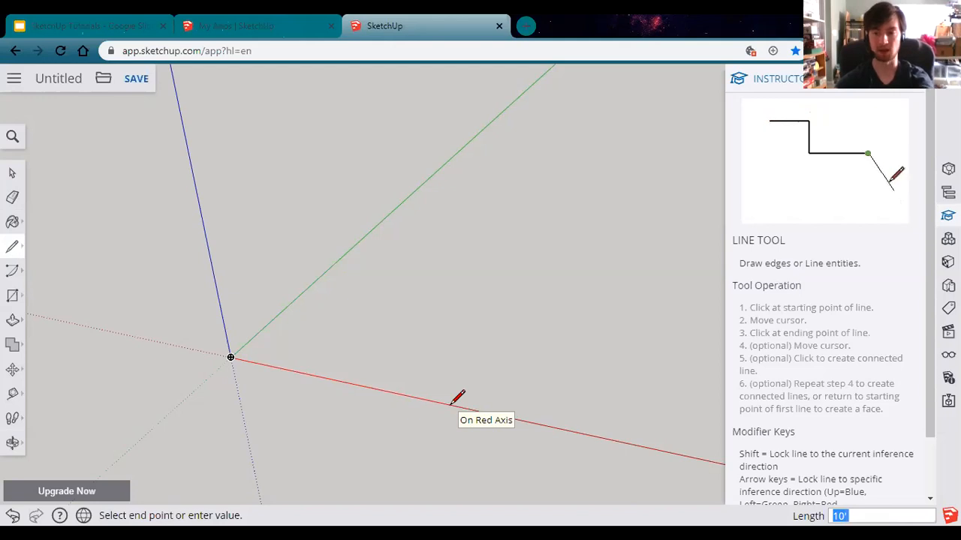
key(Return)
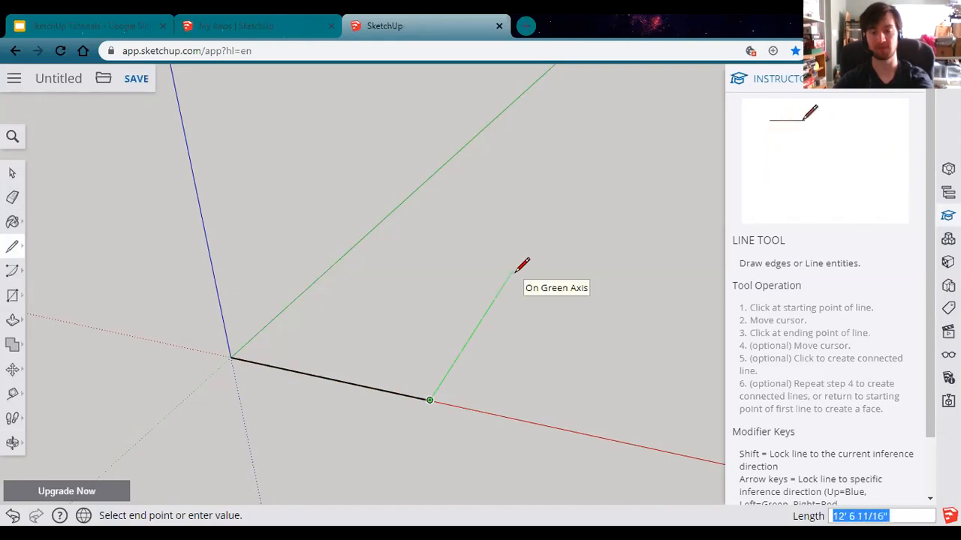
text(15)
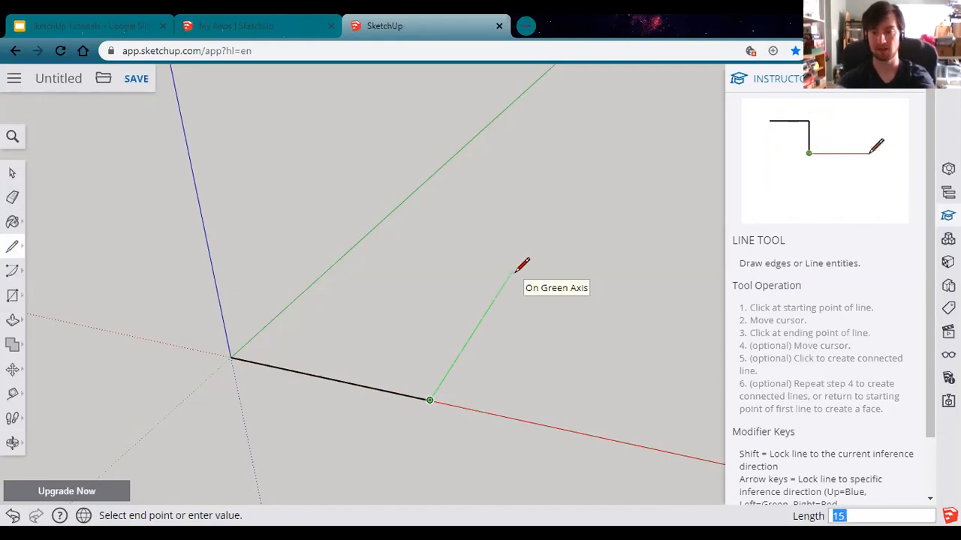
key(Return)
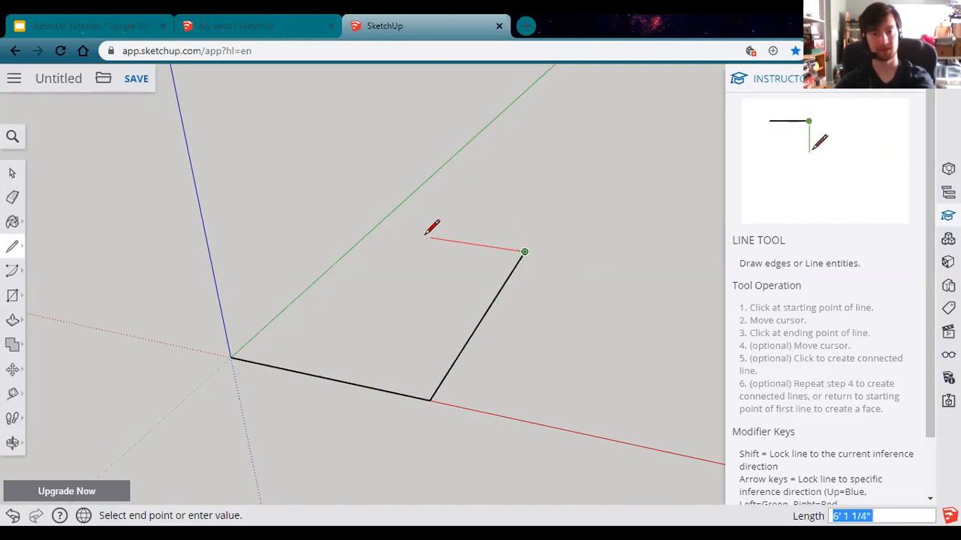
click(373, 228)
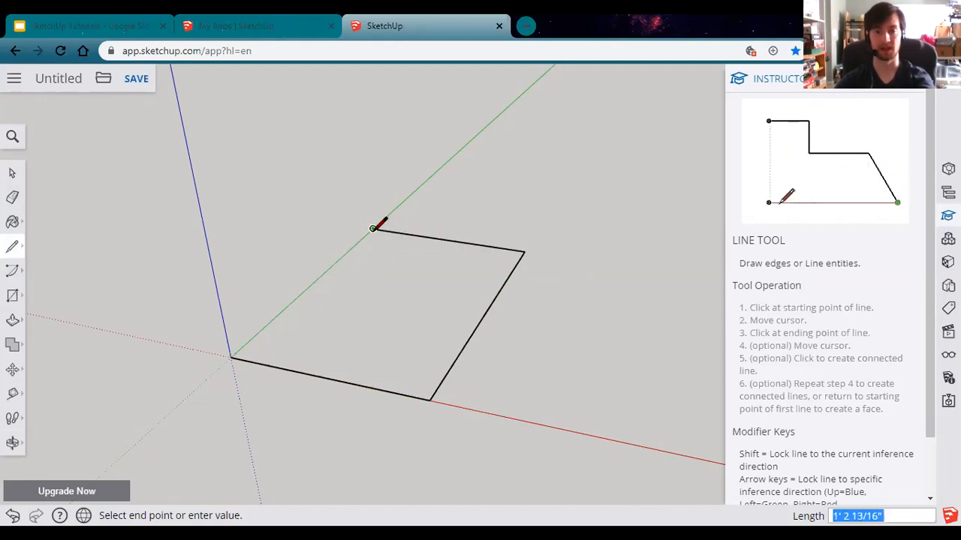
click(230, 358)
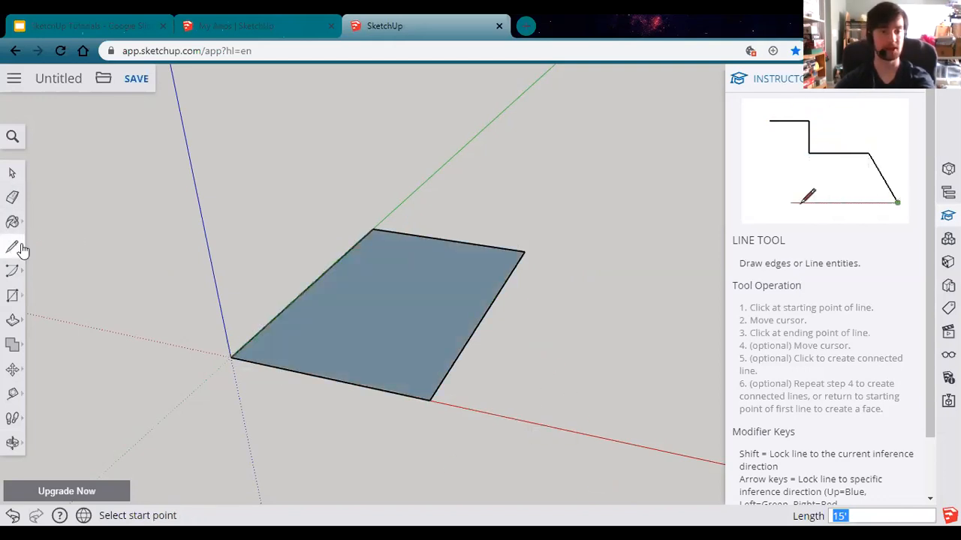
mouse_move(23, 250)
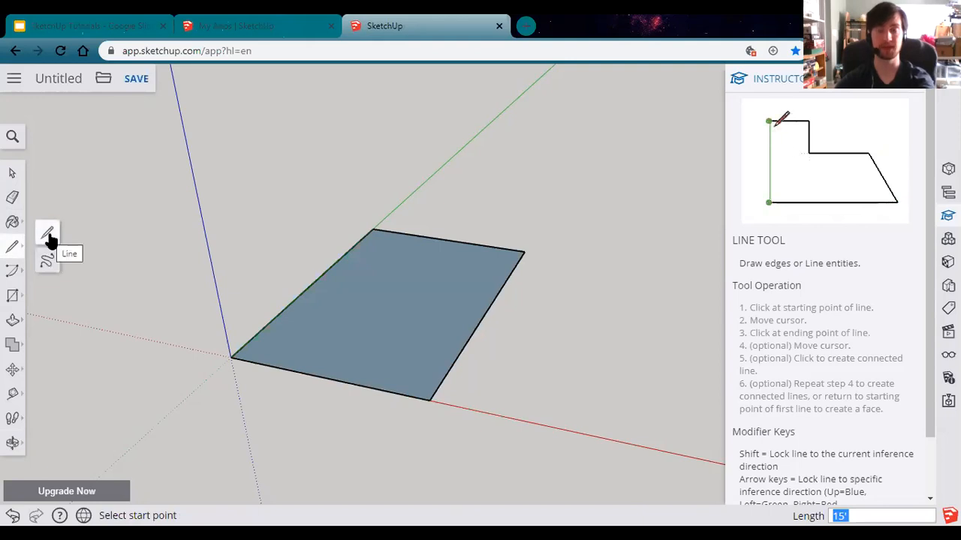
click(16, 271)
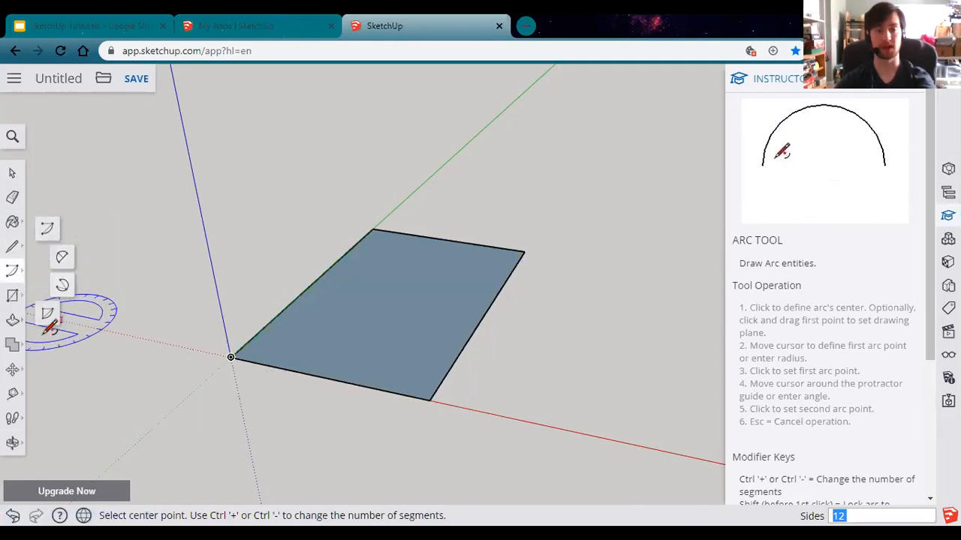
Step: Draw an arc beside the rectangle with a 5' radius, sweeping 240°
click(43, 235)
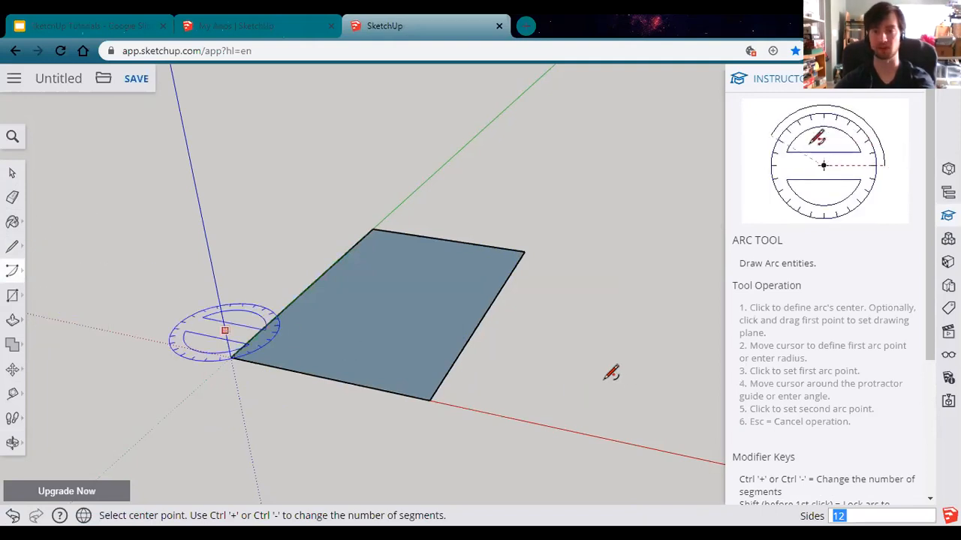
middle_drag(570, 356, 306, 349)
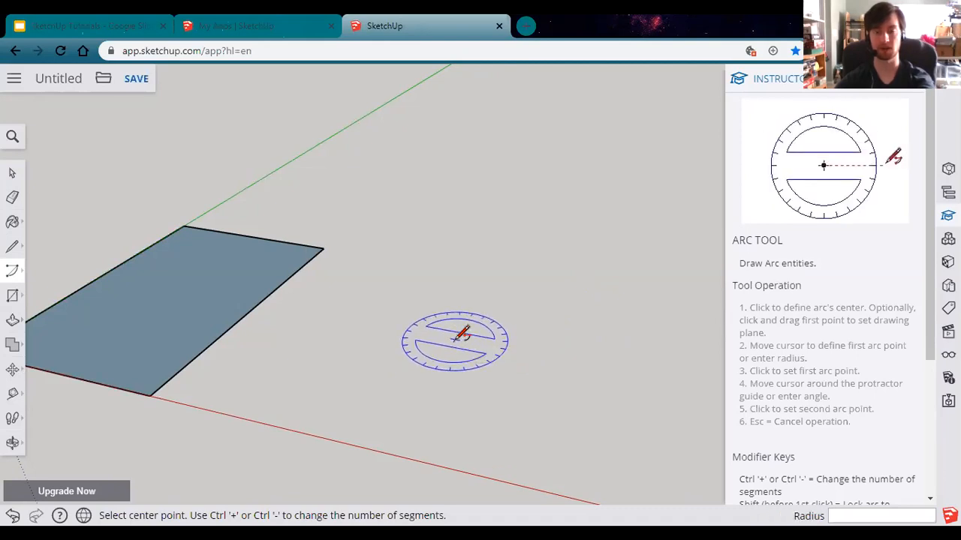
click(454, 339)
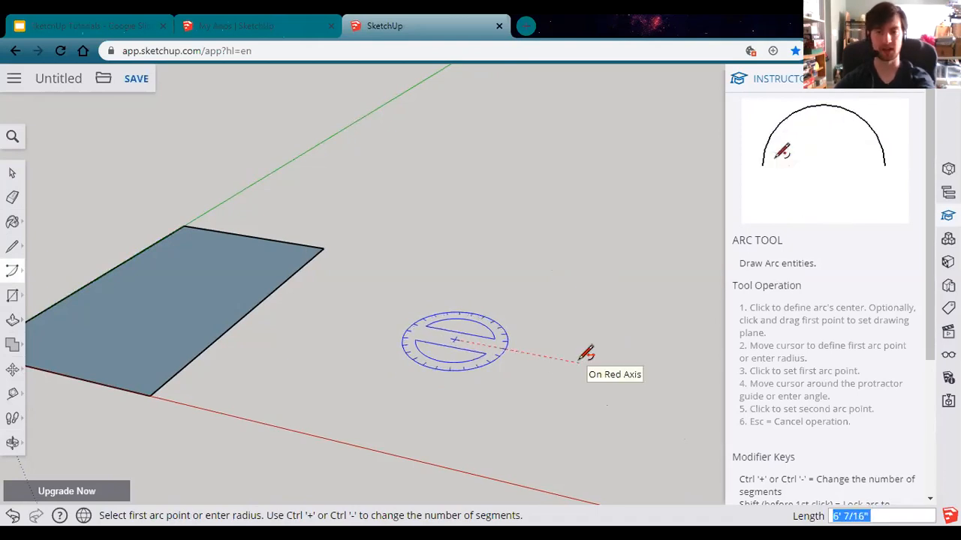
text(5')
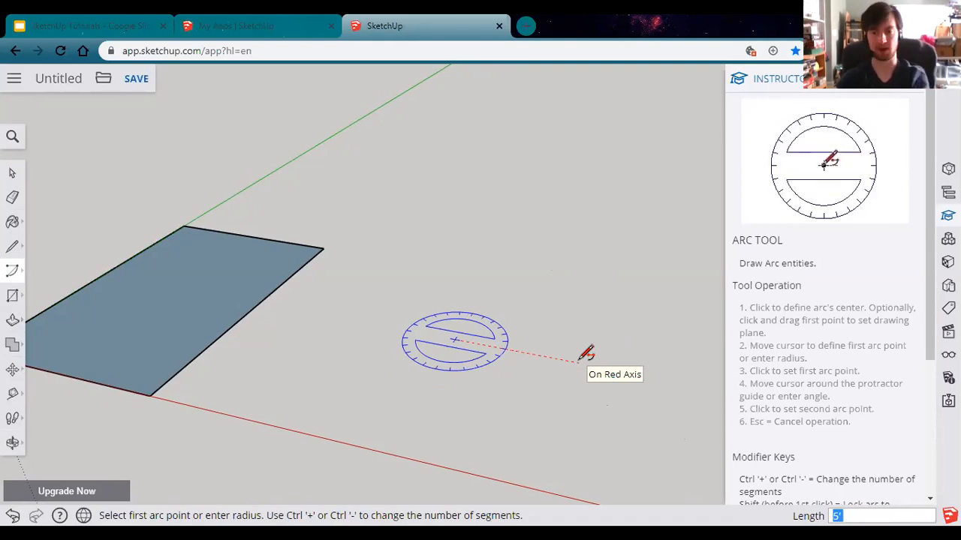
key(Return)
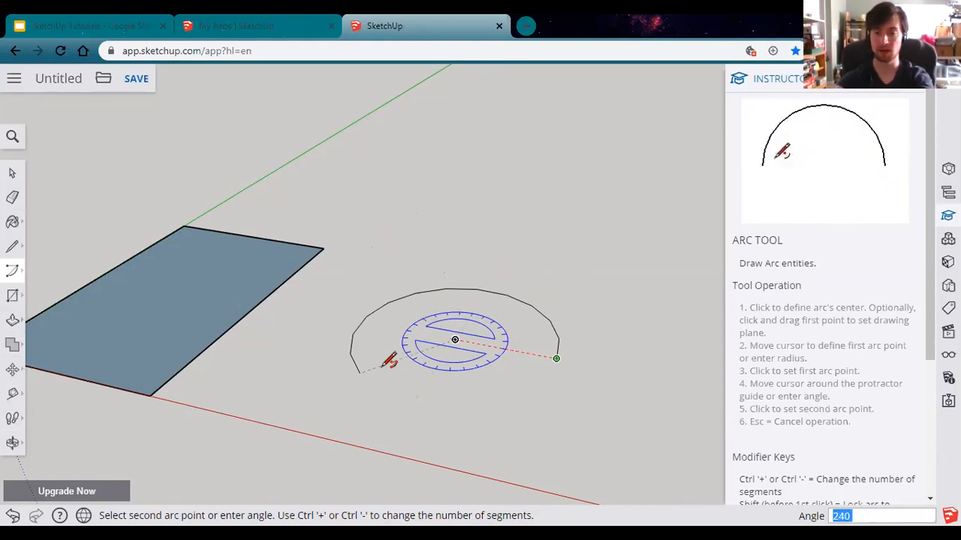
click(384, 367)
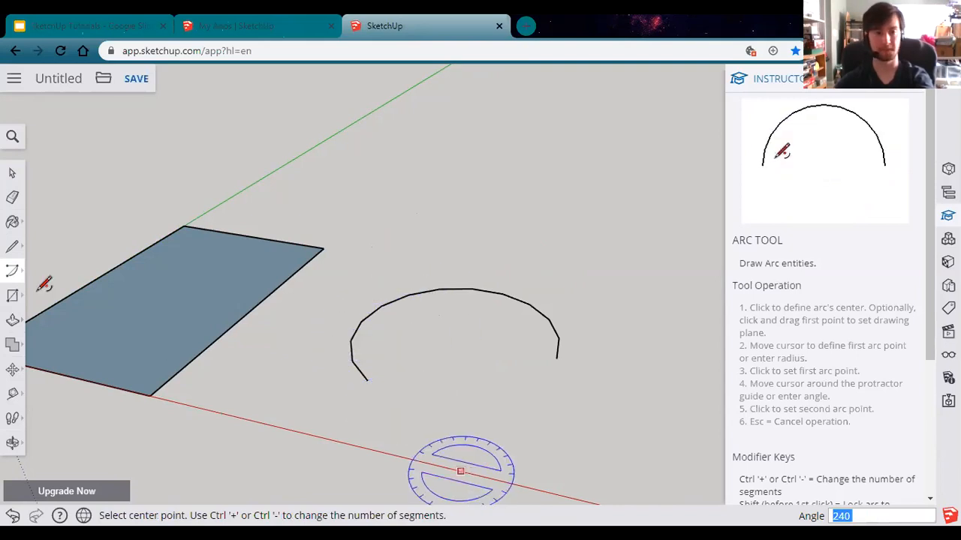
mouse_move(14, 272)
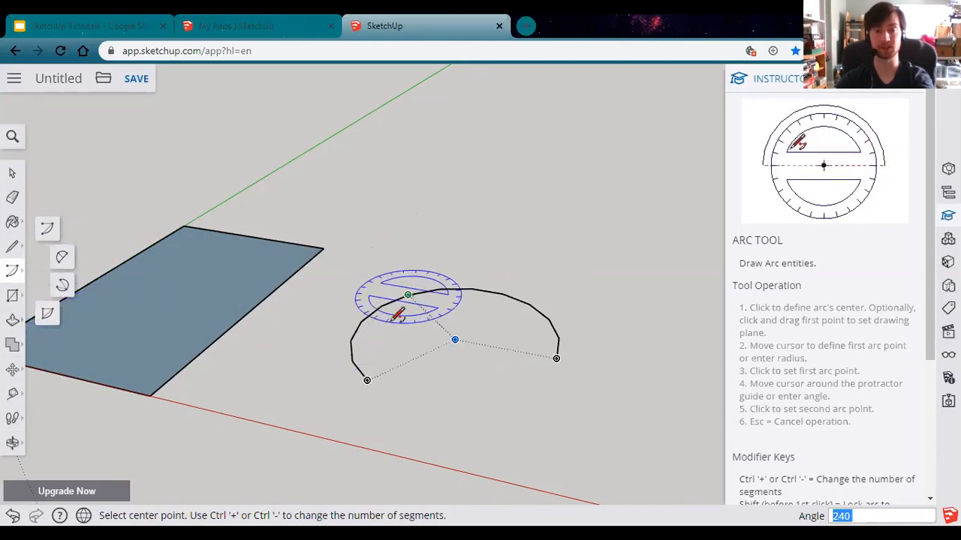
Step: Place a rectangle's first corner beyond the arc and size it 10',5'
click(16, 301)
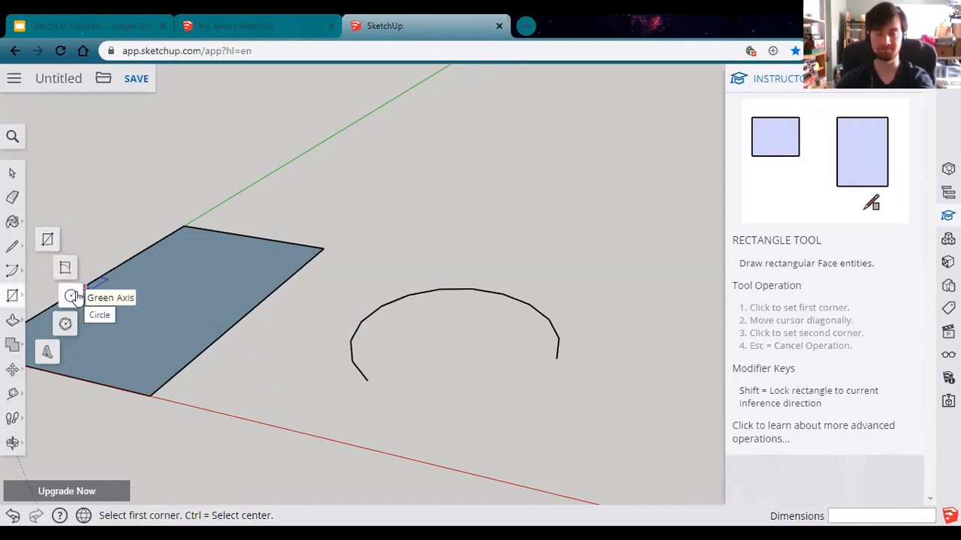
click(46, 242)
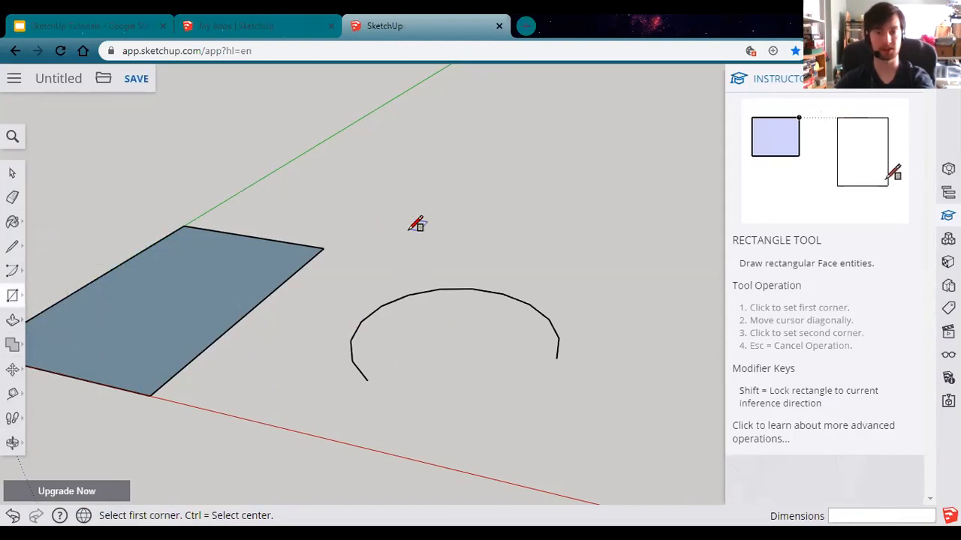
click(410, 225)
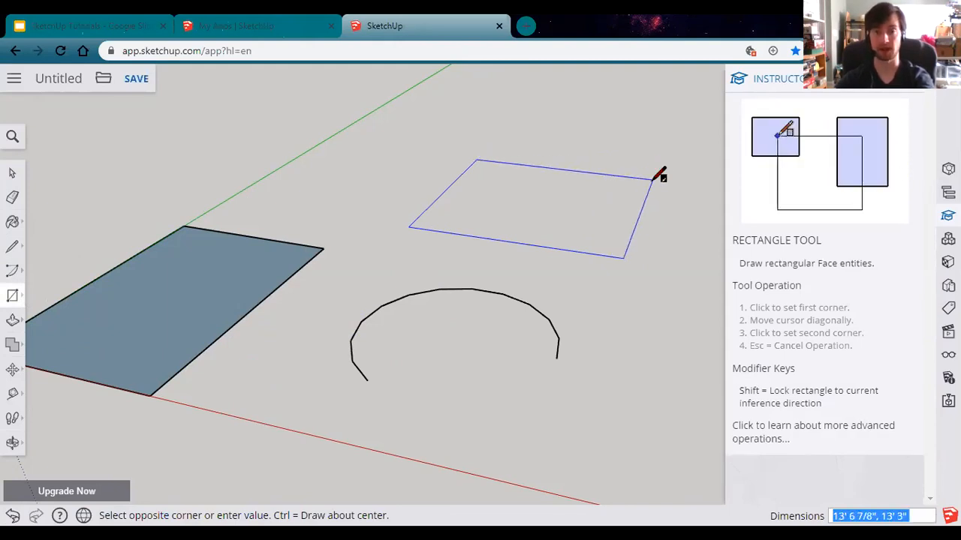
text(10)
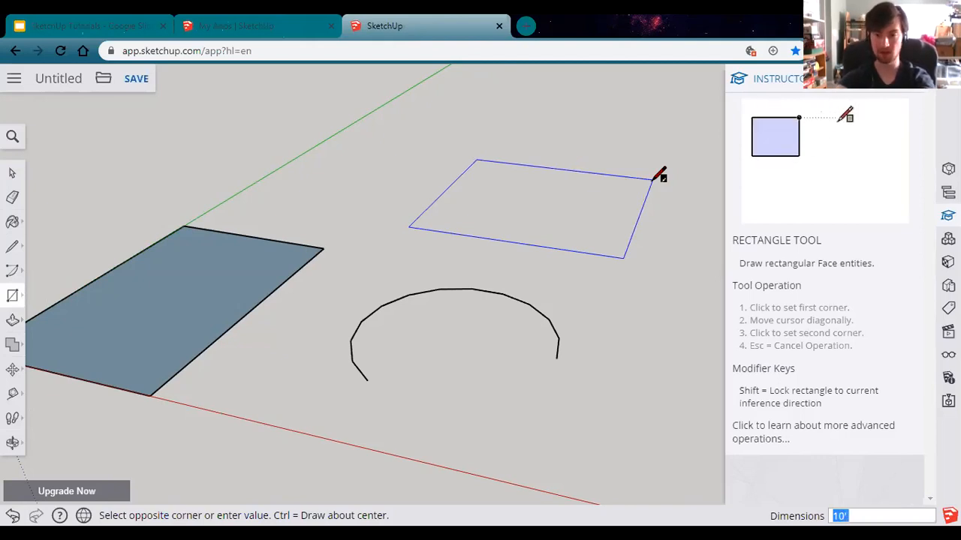
text(',)
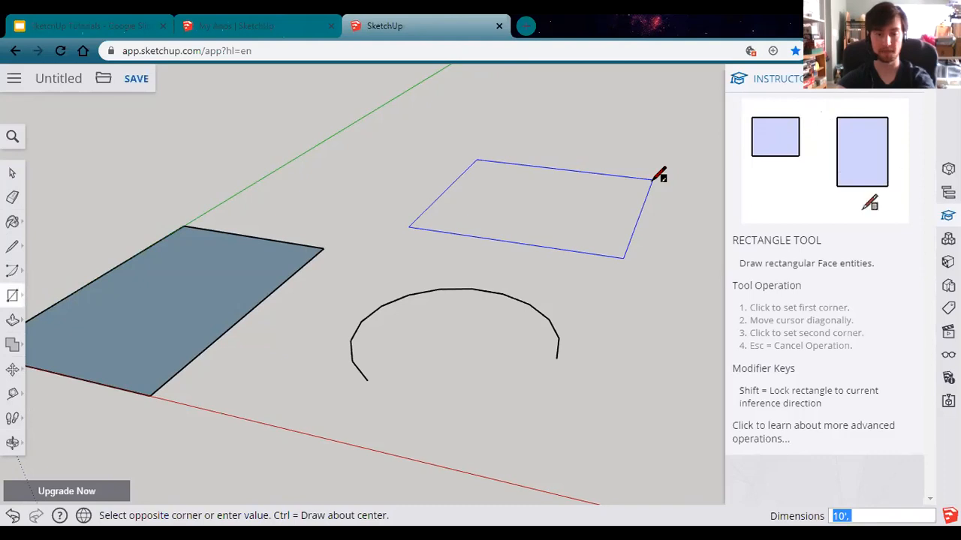
text(5')
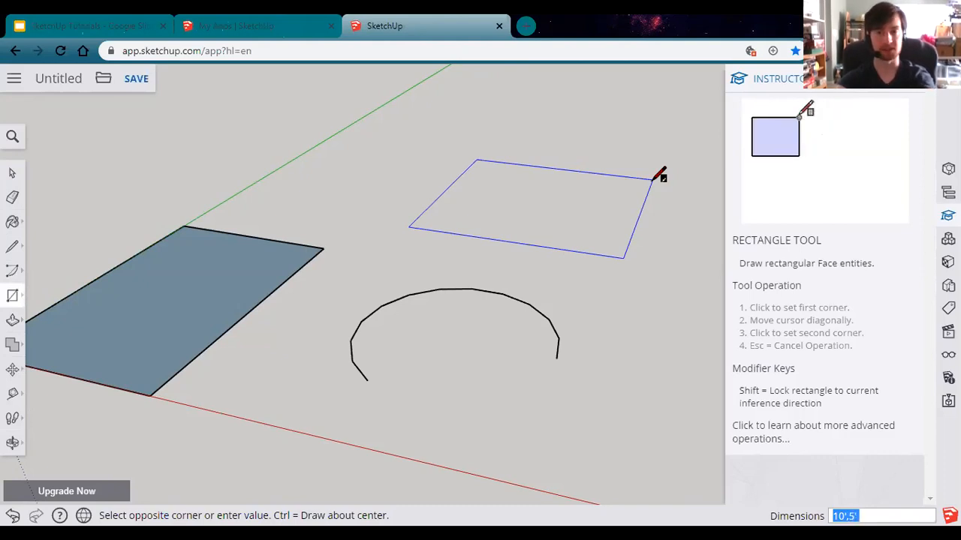
key(Return)
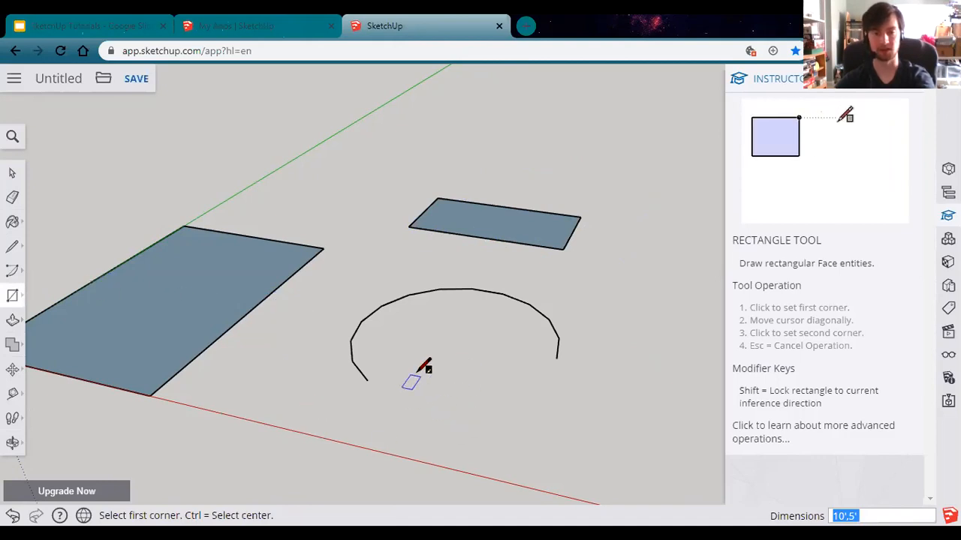
Step: Draw a square about 5' 8 3/8" per side below the arc, drawn out from its centre
click(465, 429)
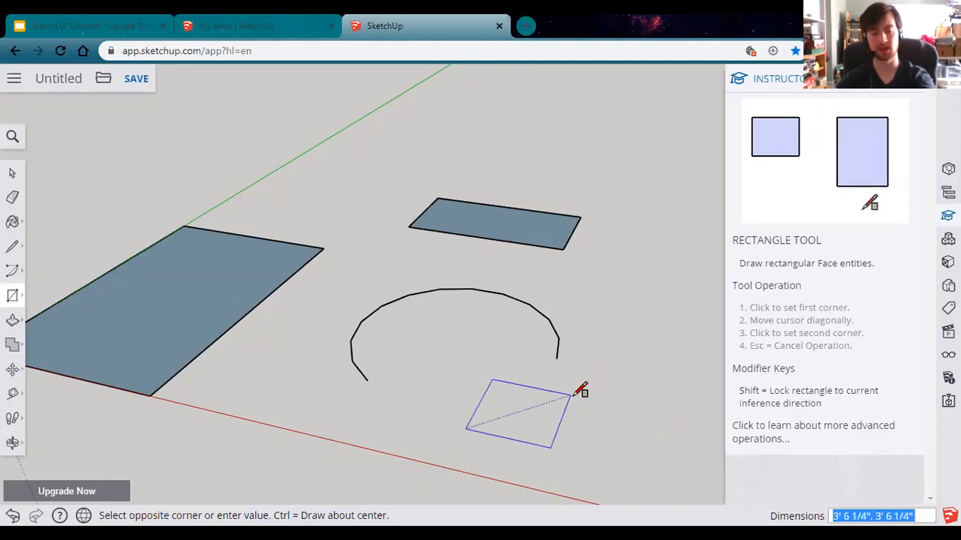
key(ctrl)
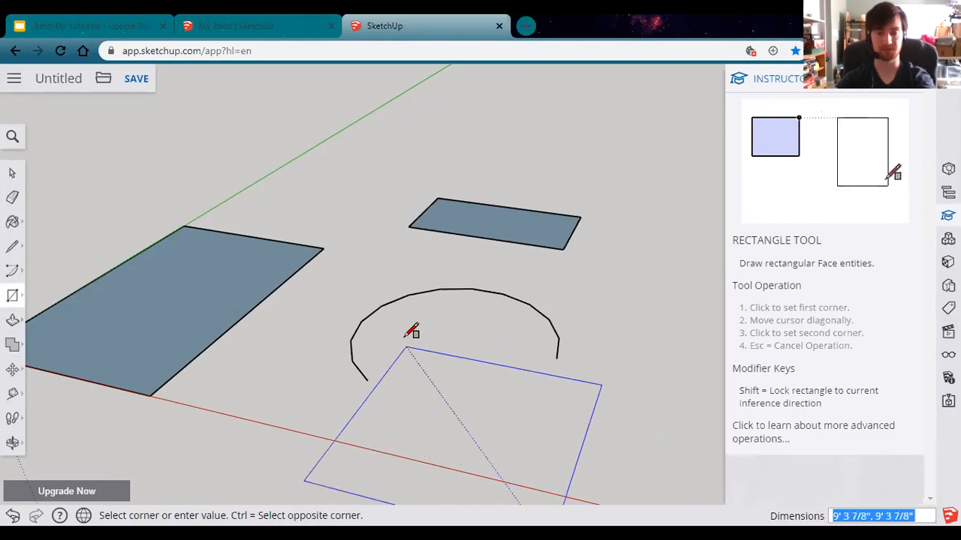
click(426, 381)
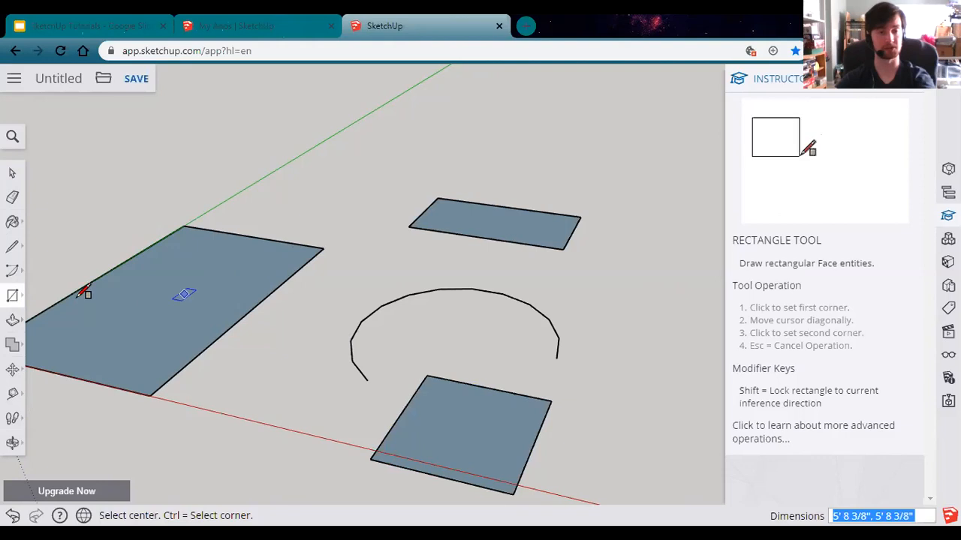
click(12, 295)
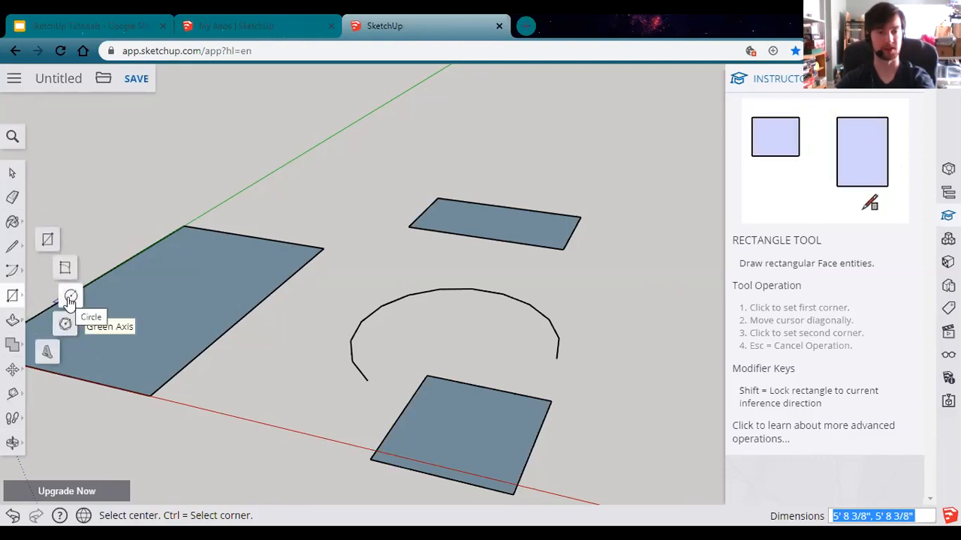
Step: Place a filled circle left of the arc with a 2' radius
click(70, 300)
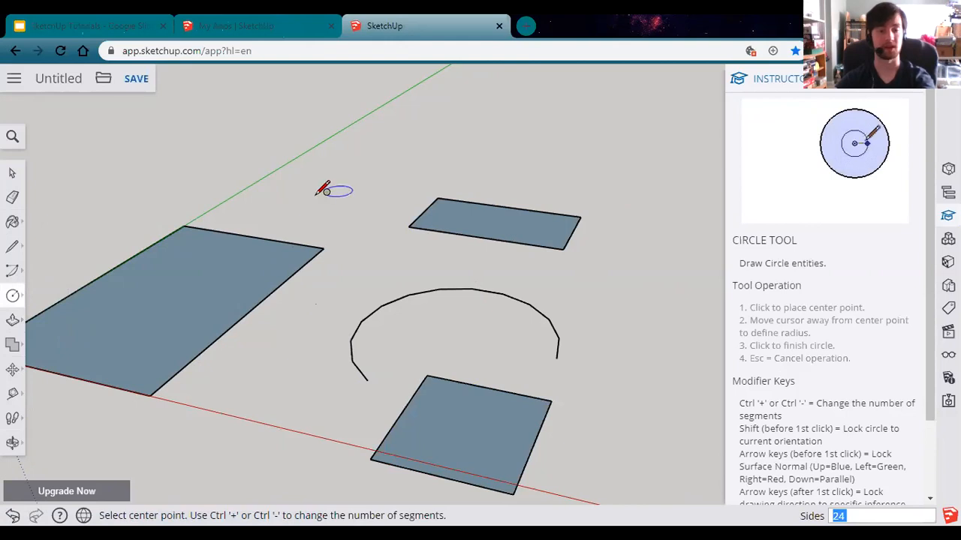
click(282, 368)
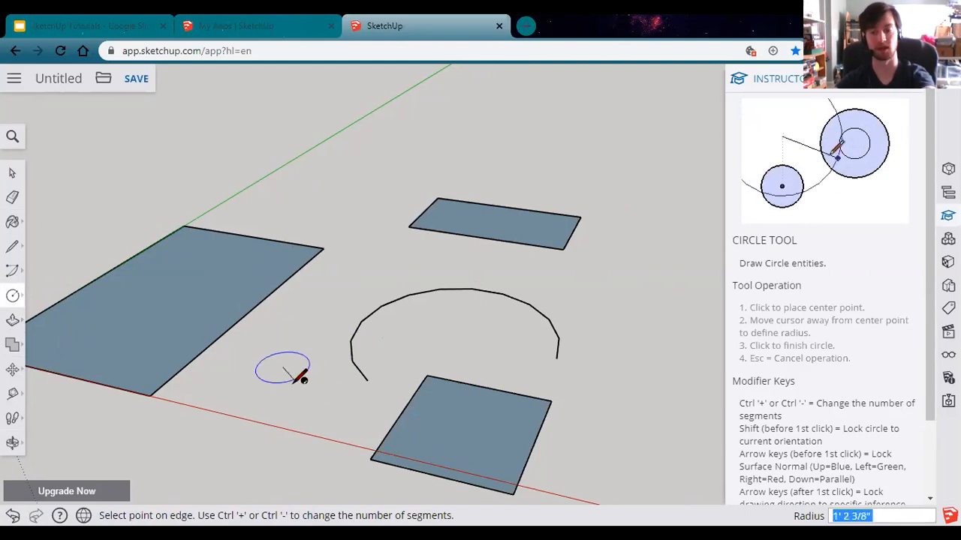
text(2')
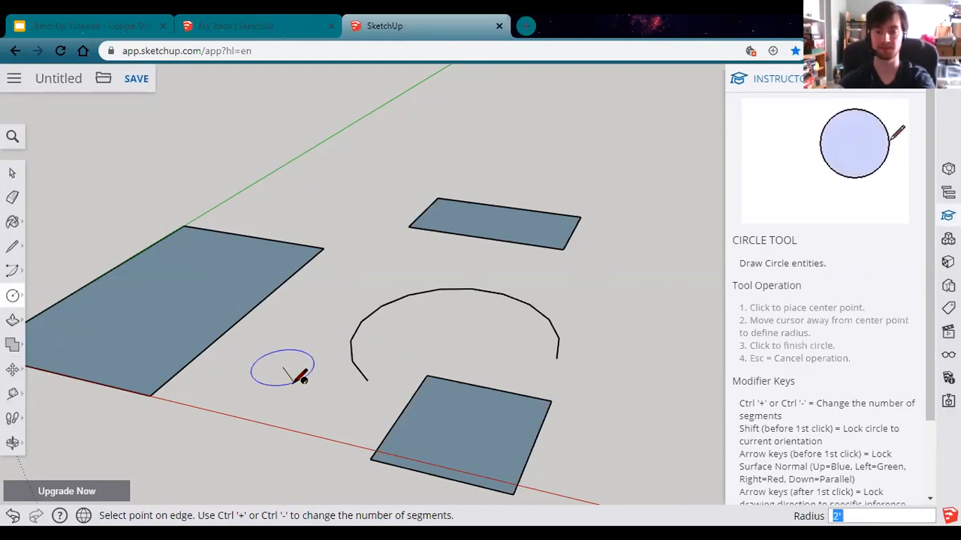
key(Return)
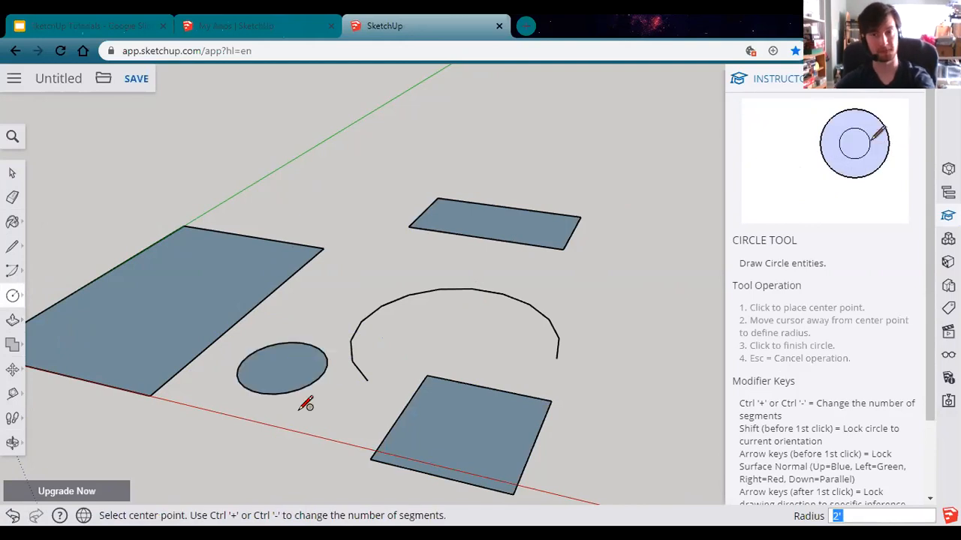
click(13, 298)
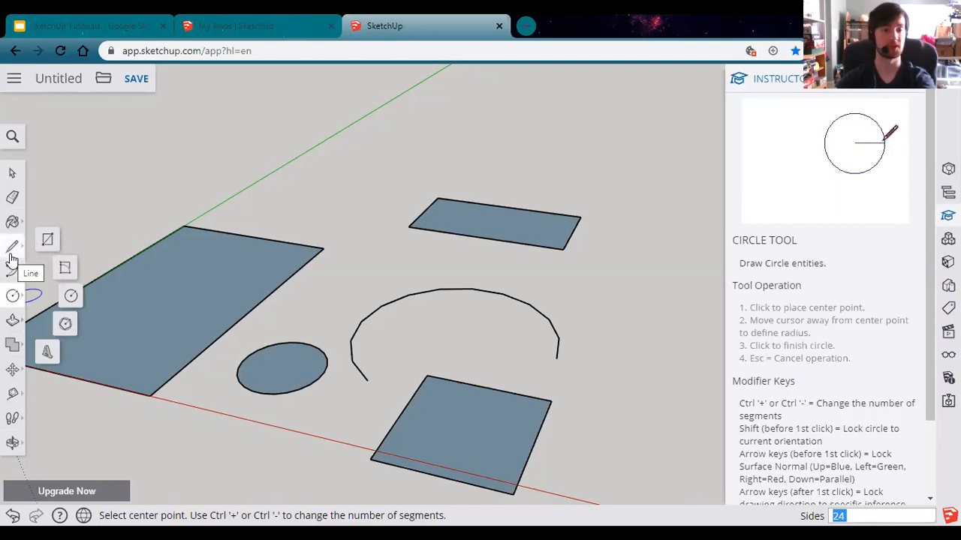
click(44, 351)
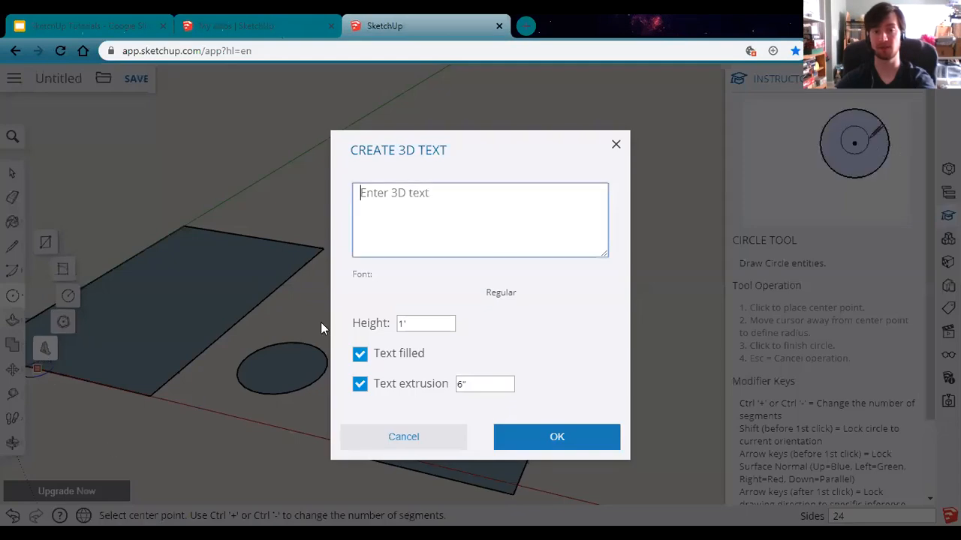
click(615, 144)
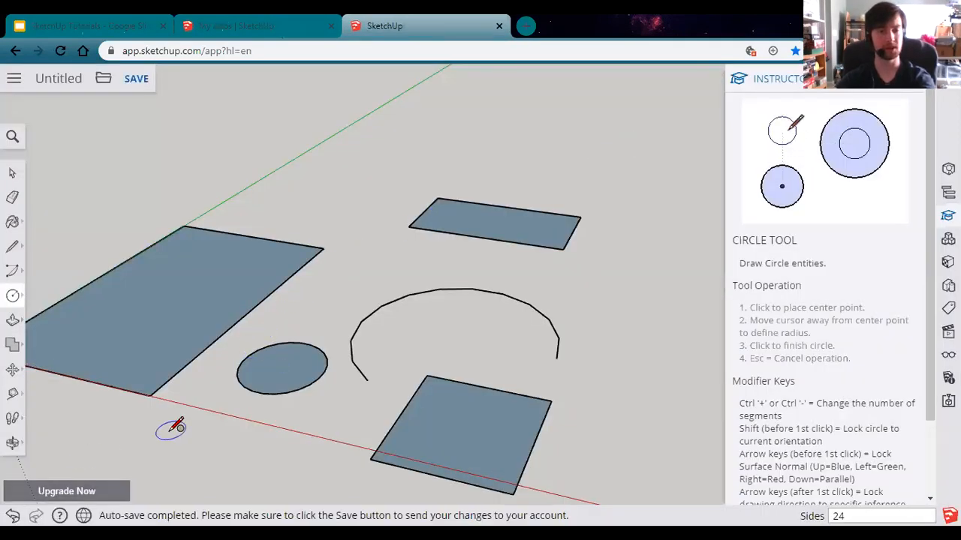
Step: Orbit the view to reveal the vertical axis and the large rectangle's origin corner
middle_drag(169, 434, 330, 401)
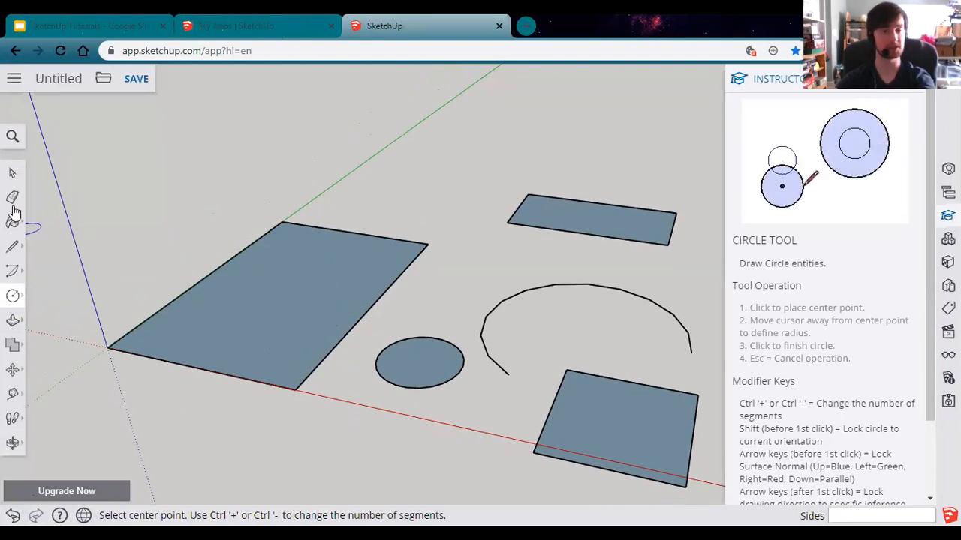
click(13, 296)
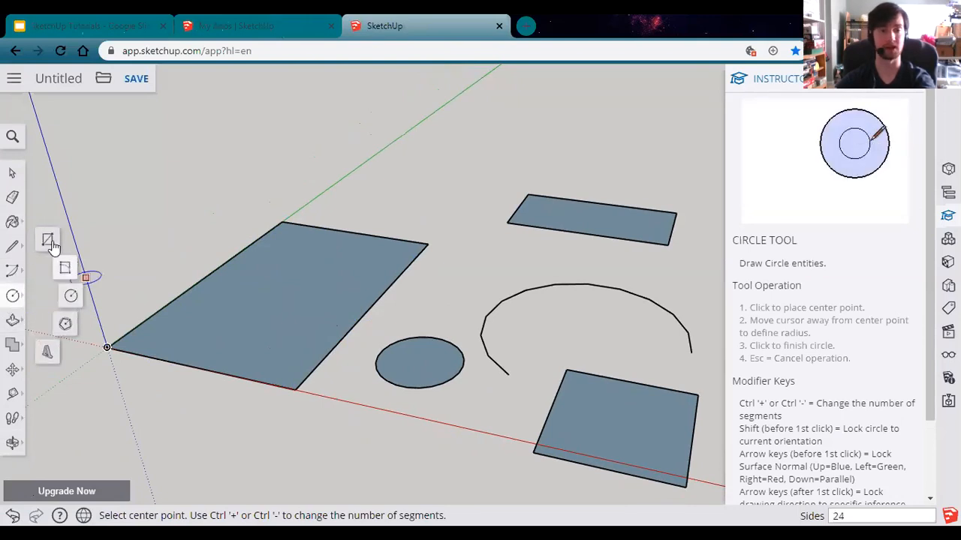
Step: Choose the Rectangle tool and anchor its first corner at the ground rectangle's origin endpoint
click(48, 243)
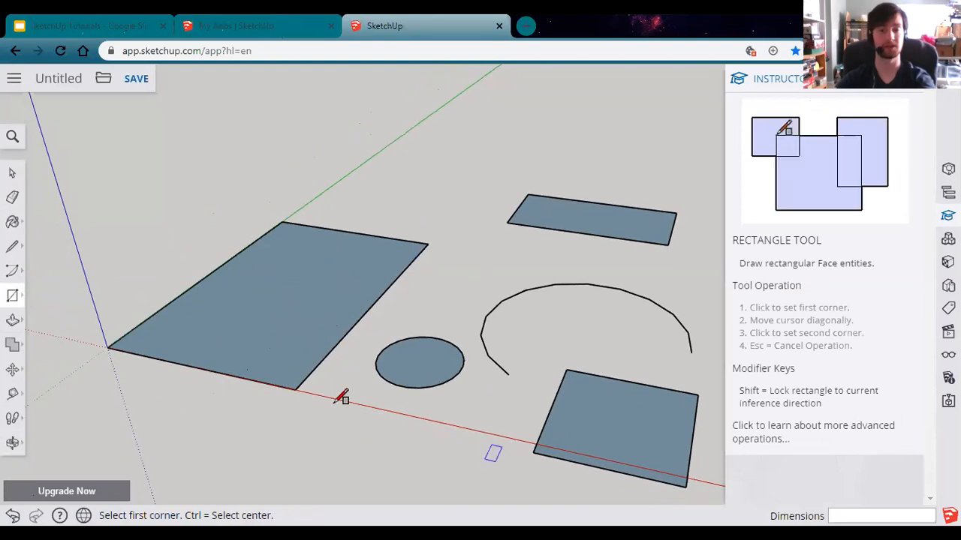
click(107, 346)
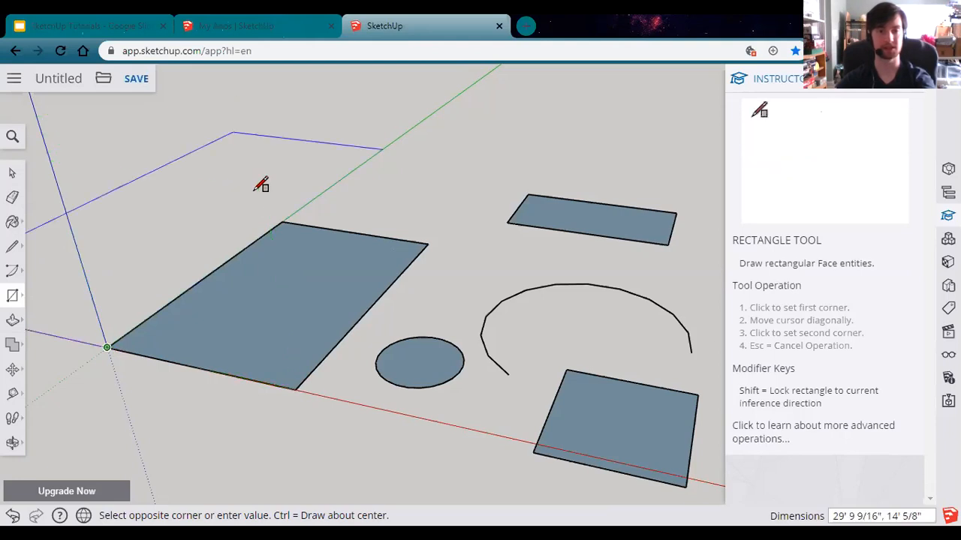
Step: Lock the rectangle upright for a 10' x 10' wall, then add a second wall meeting it at the corner
key(Left)
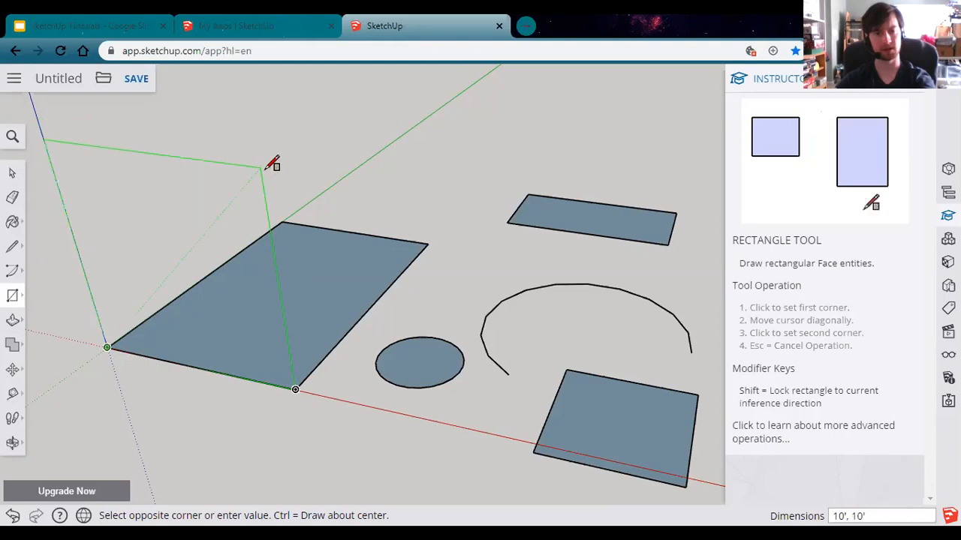
click(272, 165)
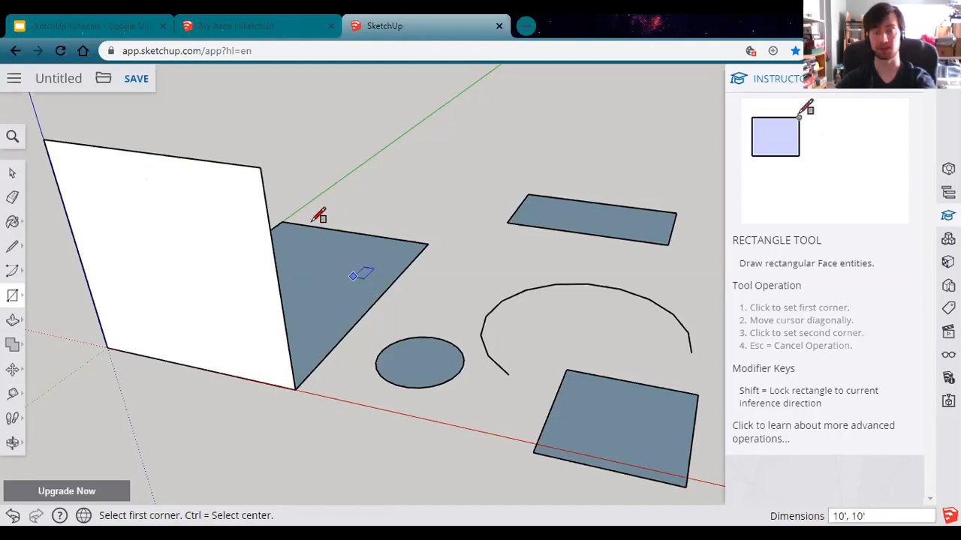
click(260, 165)
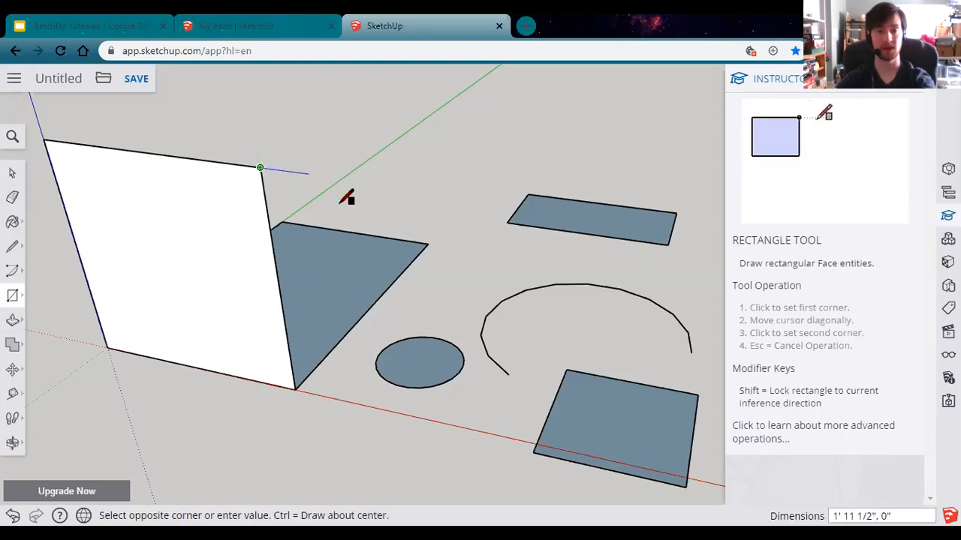
click(428, 245)
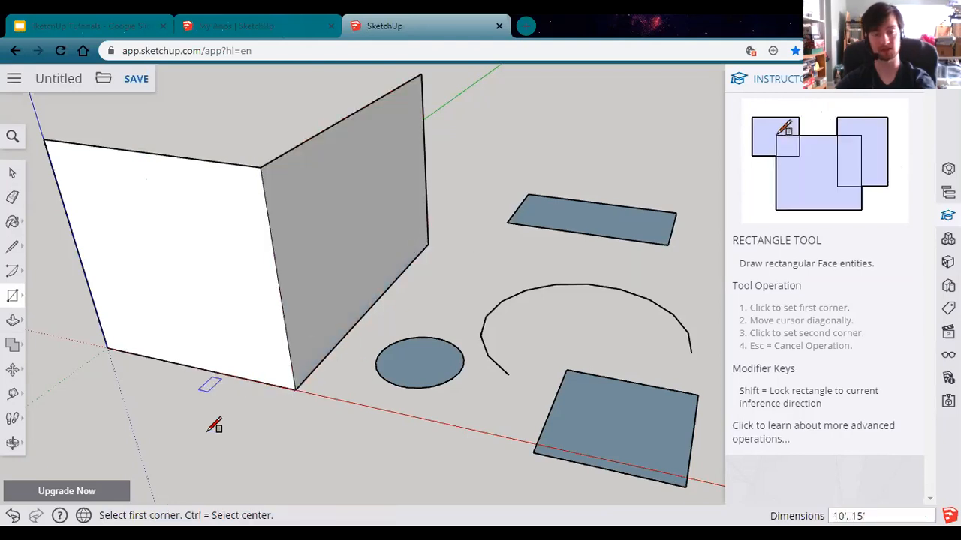
Step: Orbit to face the floor's near corner and add the 10' by 15' front wall
key(o)
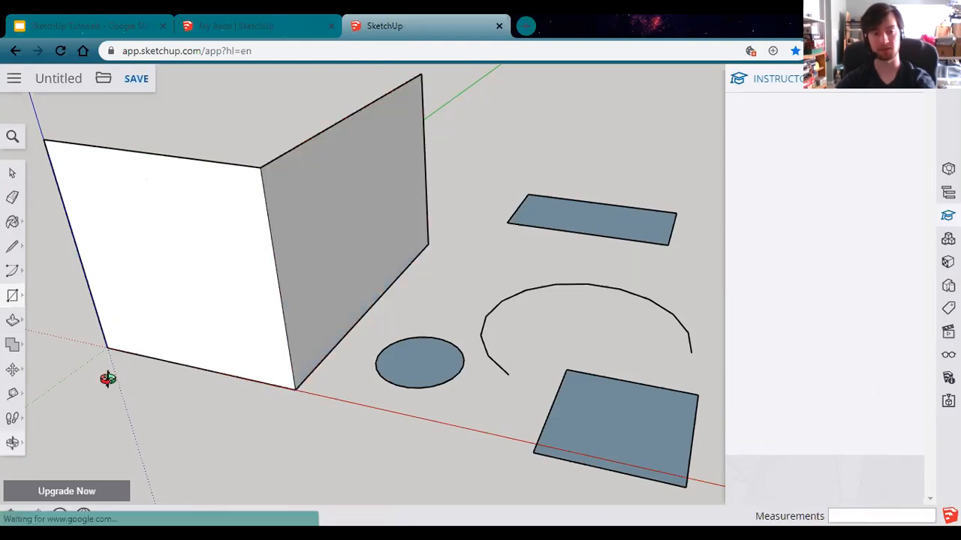
drag(109, 378, 117, 380)
middle_drag(170, 381, 279, 370)
drag(279, 370, 491, 296)
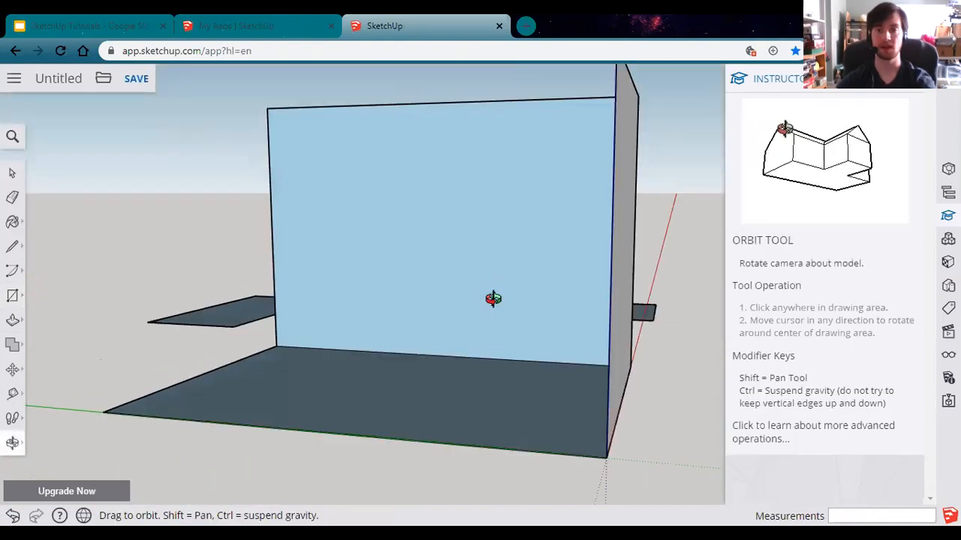
mouse_move(521, 317)
middle_down()
mouse_move(438, 388)
mouse_move(557, 443)
middle_up()
middle_drag(668, 446, 706, 432)
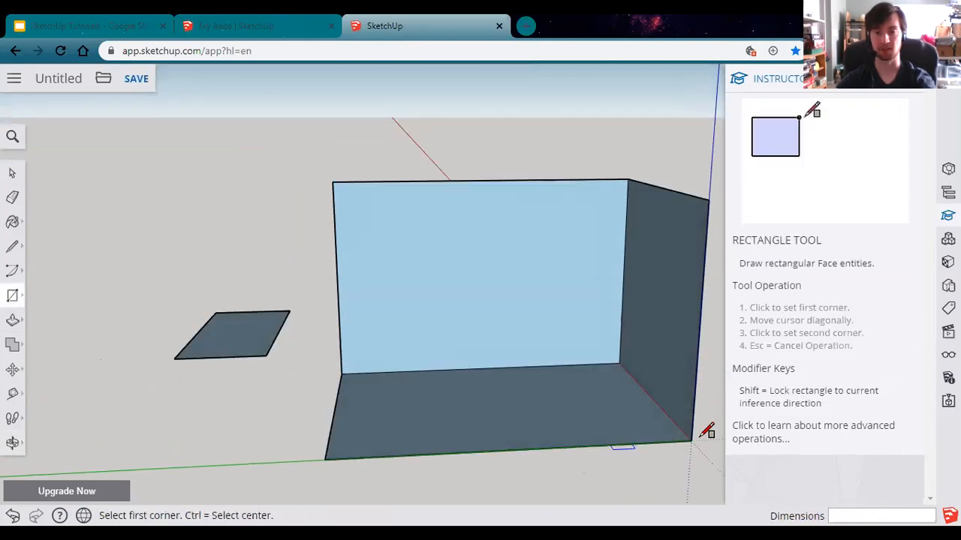
click(324, 459)
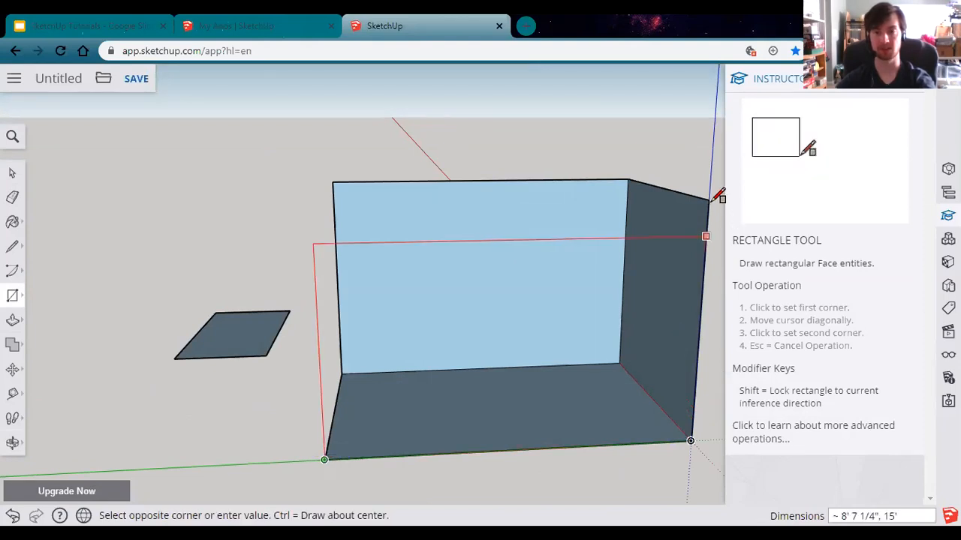
key(Return)
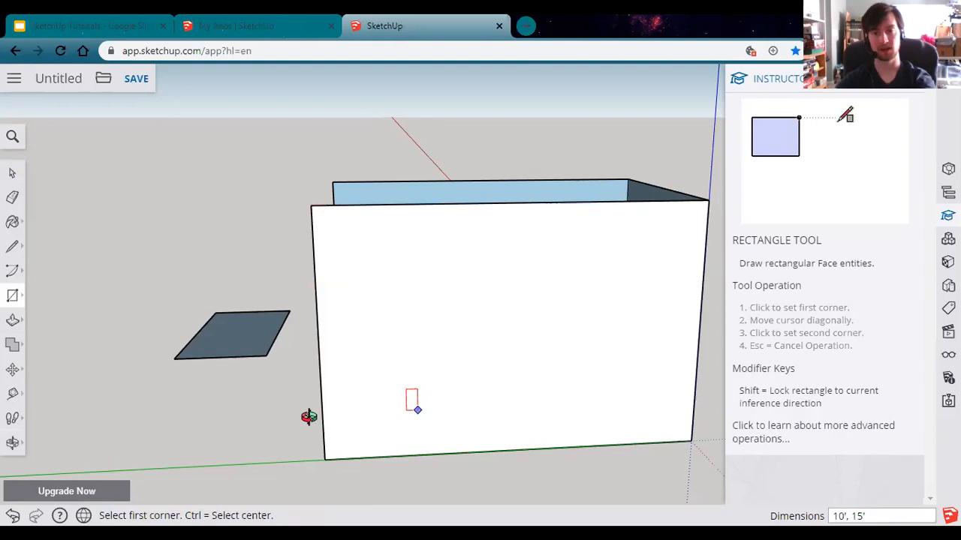
Step: Close the box's open side with a final 10' by 10' wall
middle_drag(413, 398, 414, 388)
middle_drag(599, 439, 601, 445)
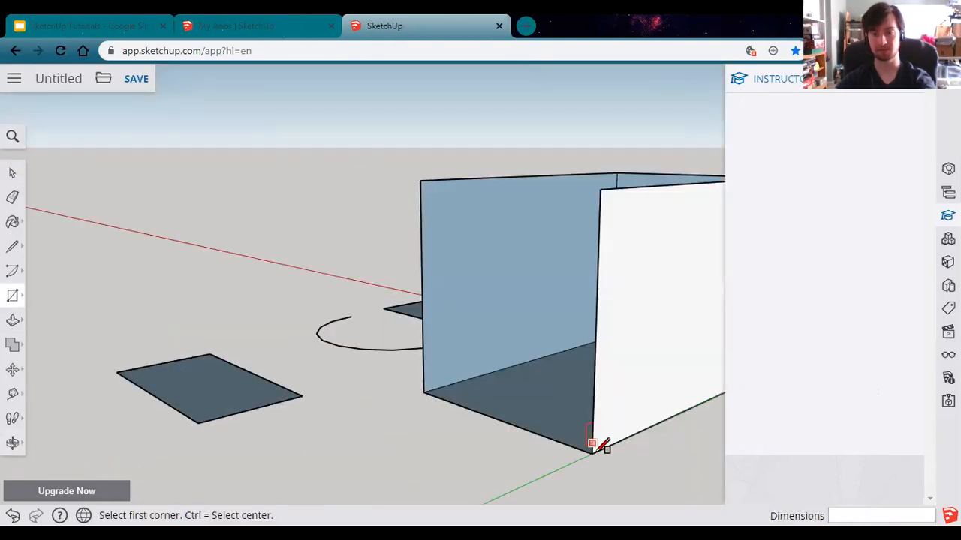
click(591, 453)
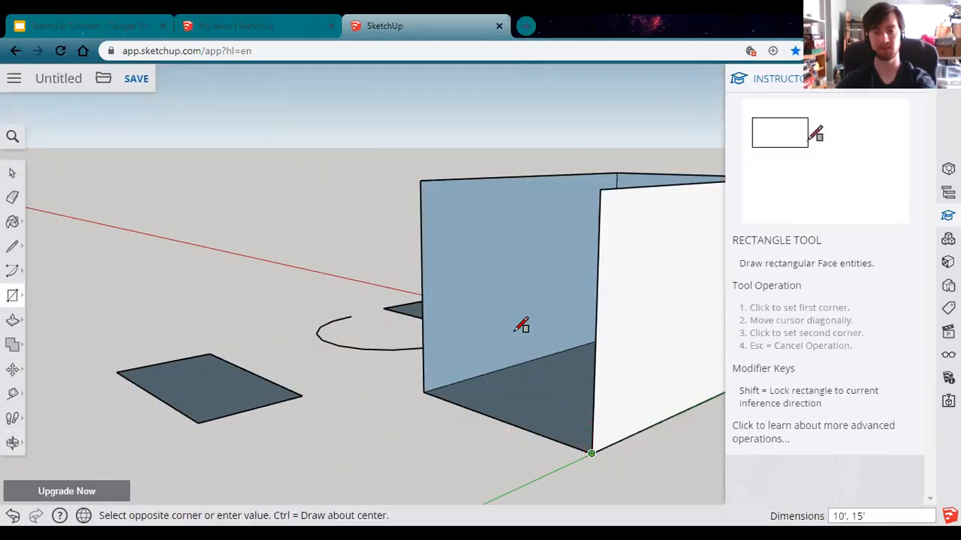
click(420, 180)
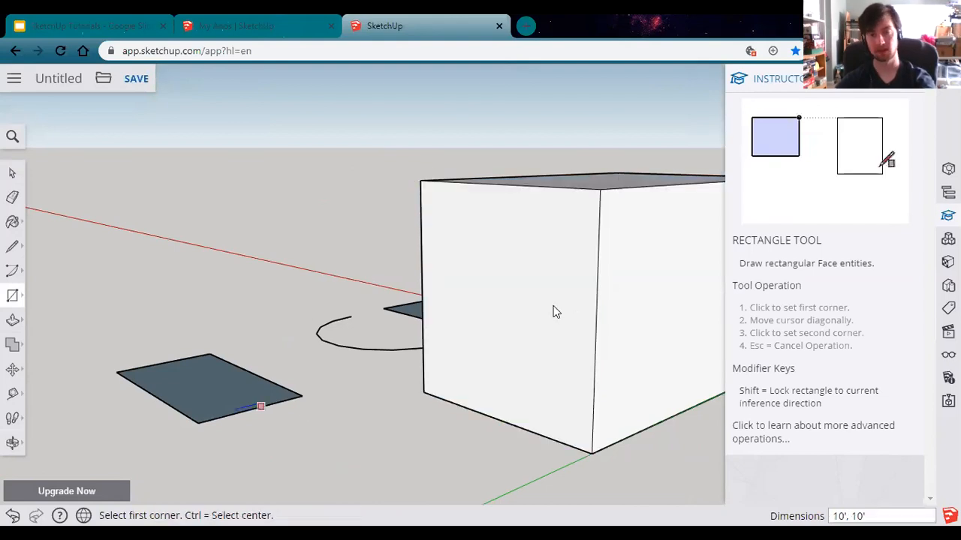
Step: Orbit and zoom around the finished box to view its top and sides
middle_drag(553, 305, 559, 314)
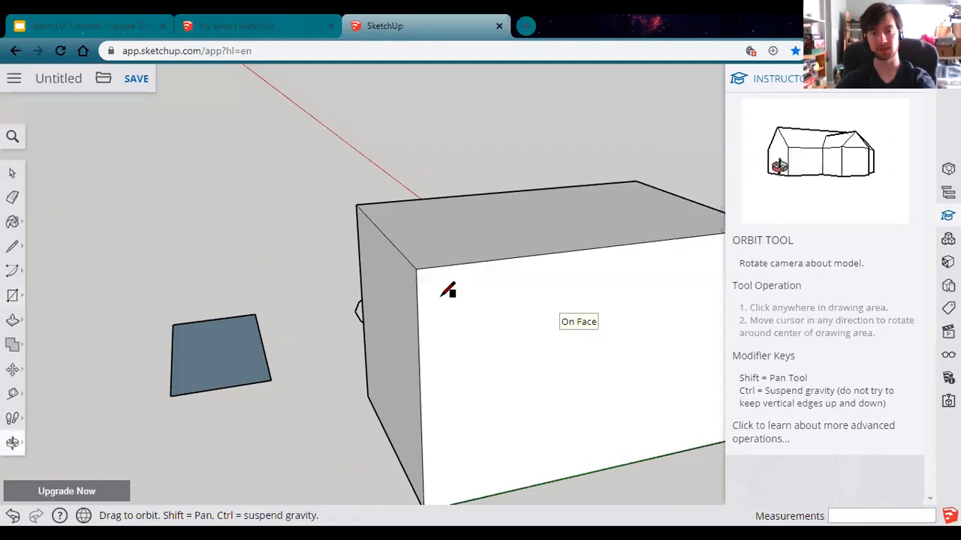
middle_drag(453, 236, 493, 223)
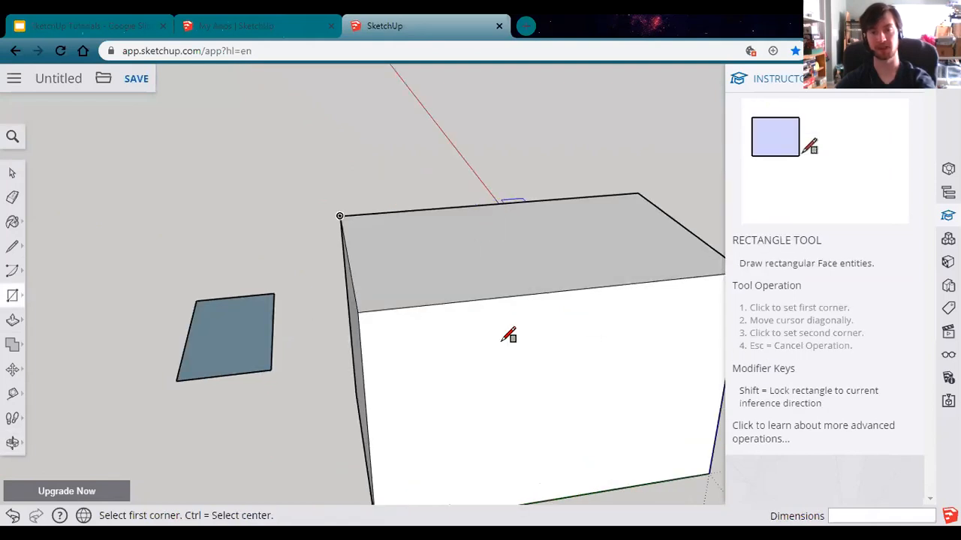
middle_drag(465, 399, 550, 391)
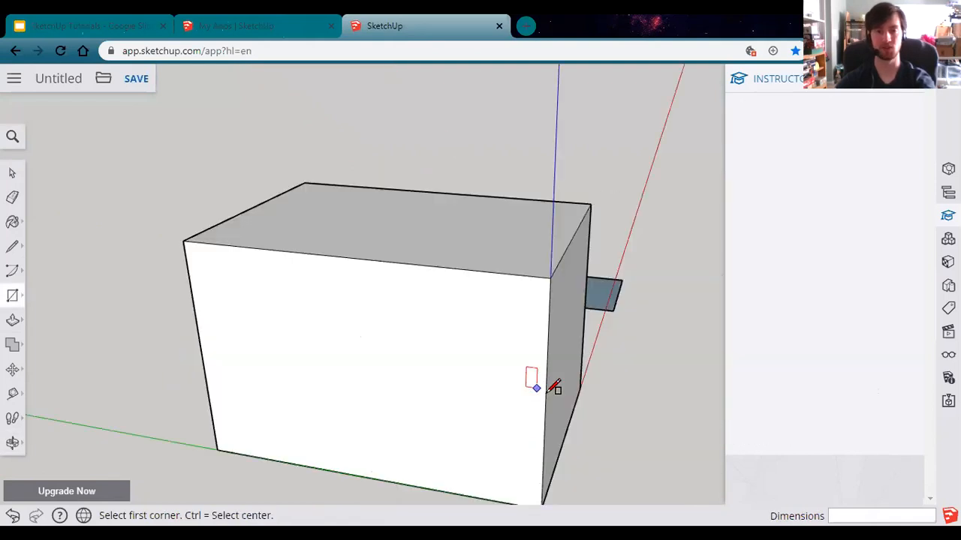
middle_drag(389, 415, 330, 382)
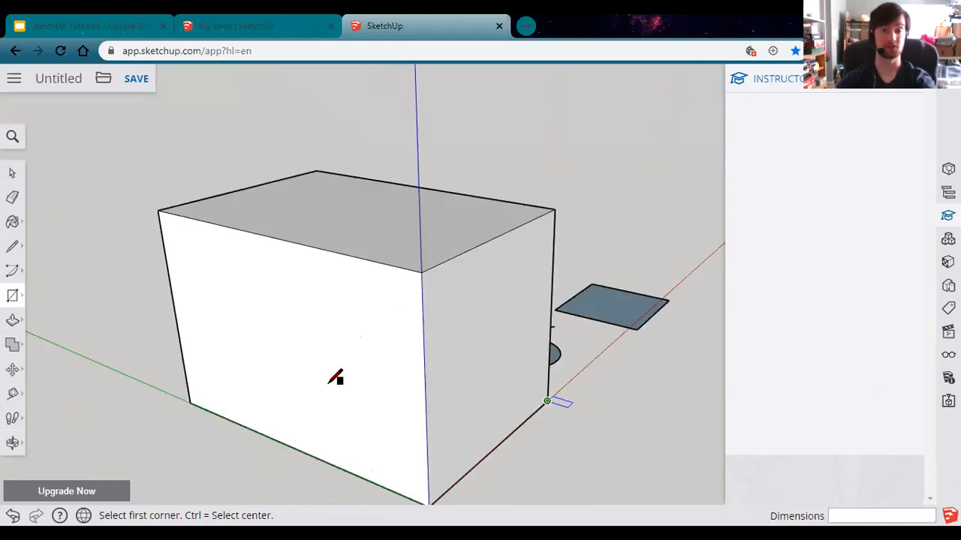
scroll(278, 383, down, 5)
scroll(225, 425, up, 2)
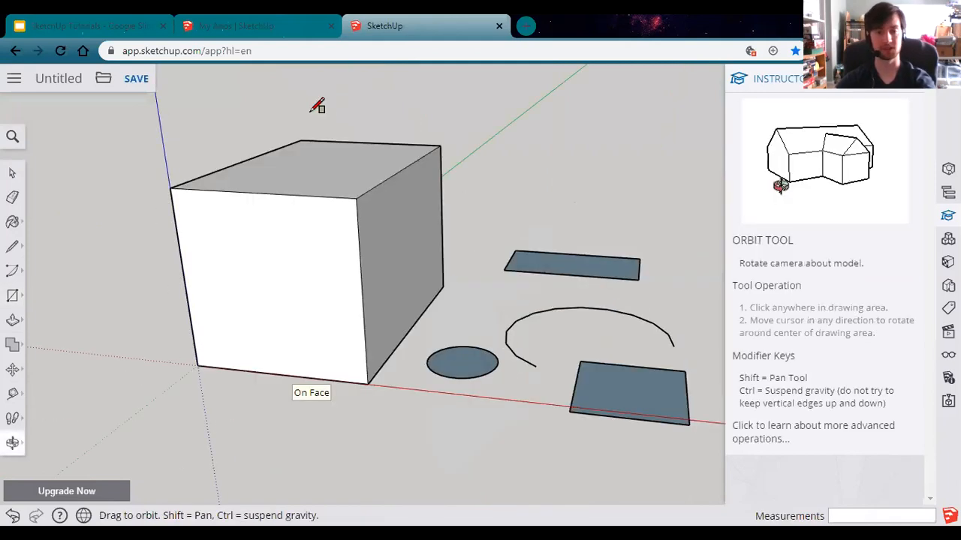
Step: Push/pull the ground circle up into a 10' tall cylinder
middle_drag(316, 106, 356, 253)
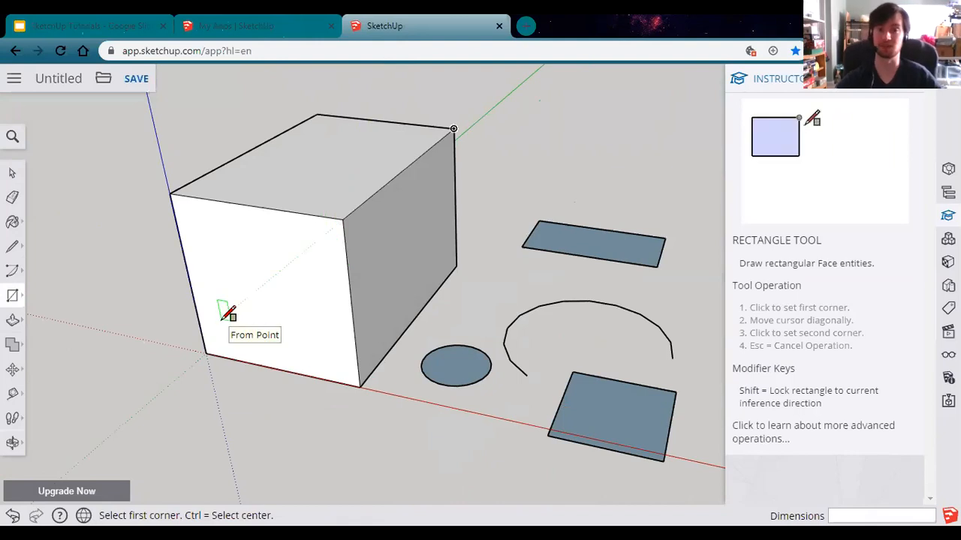
click(12, 324)
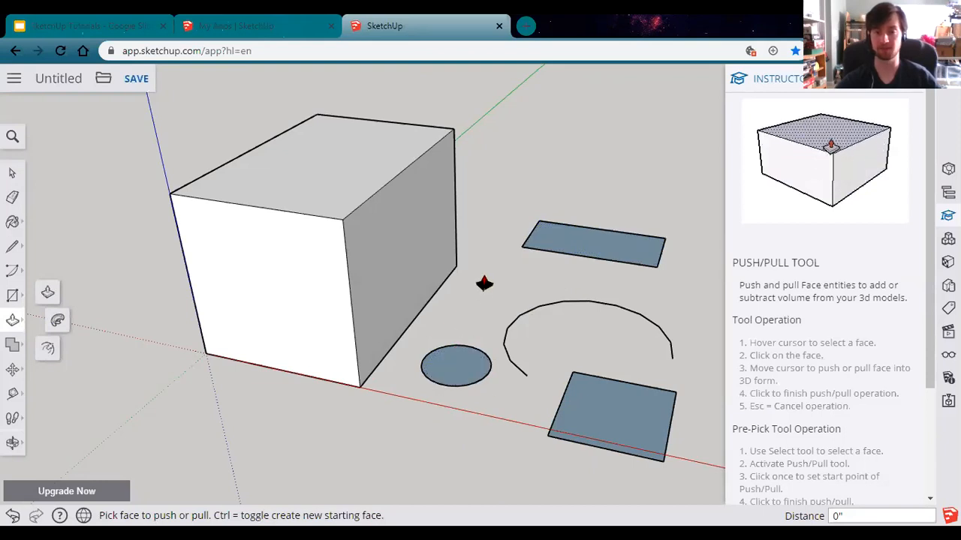
click(451, 359)
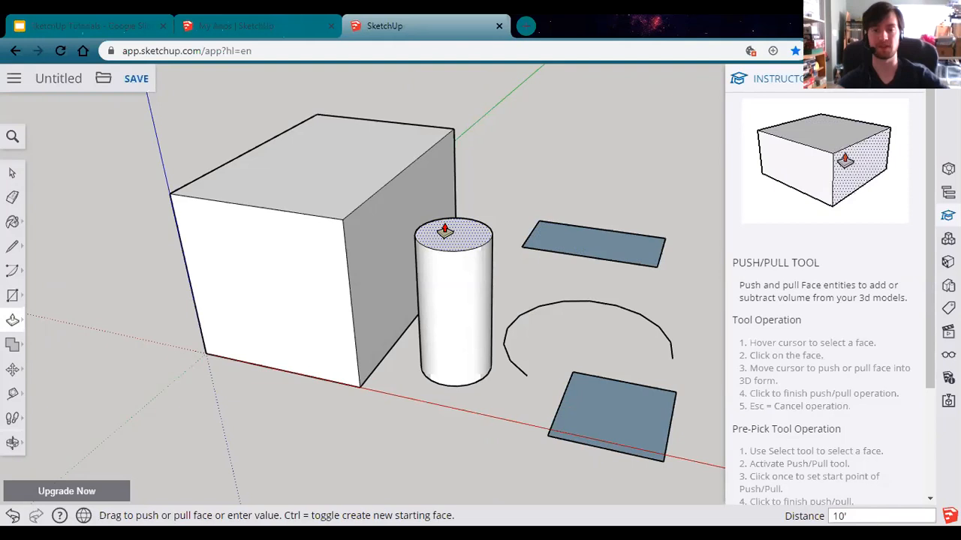
key(Return)
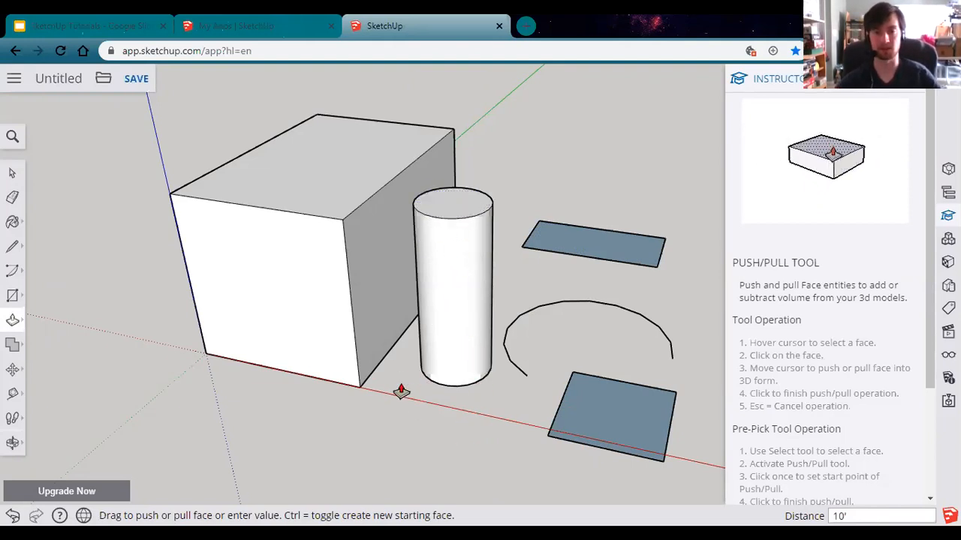
Step: Pull the lower-right and upper-right ground rectangles up into boxes
click(618, 413)
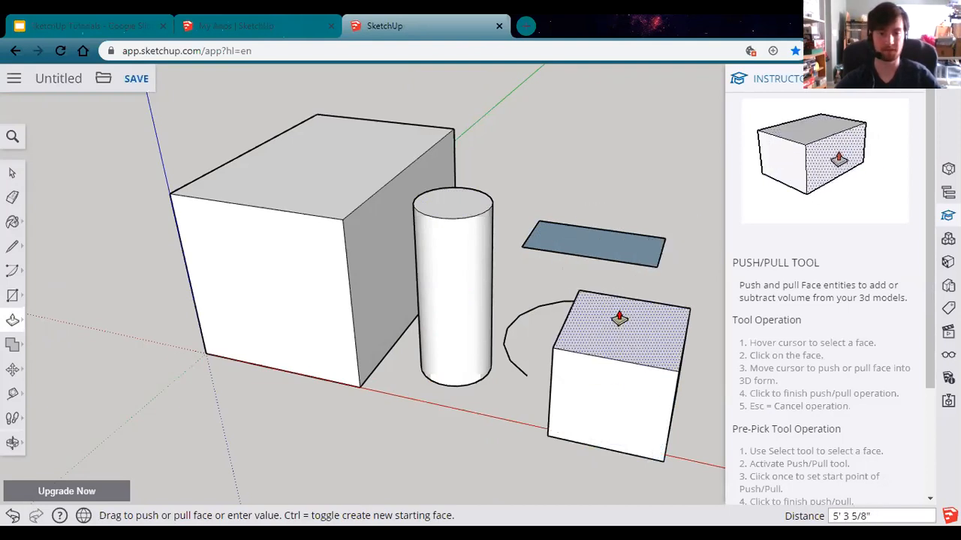
click(619, 317)
click(596, 241)
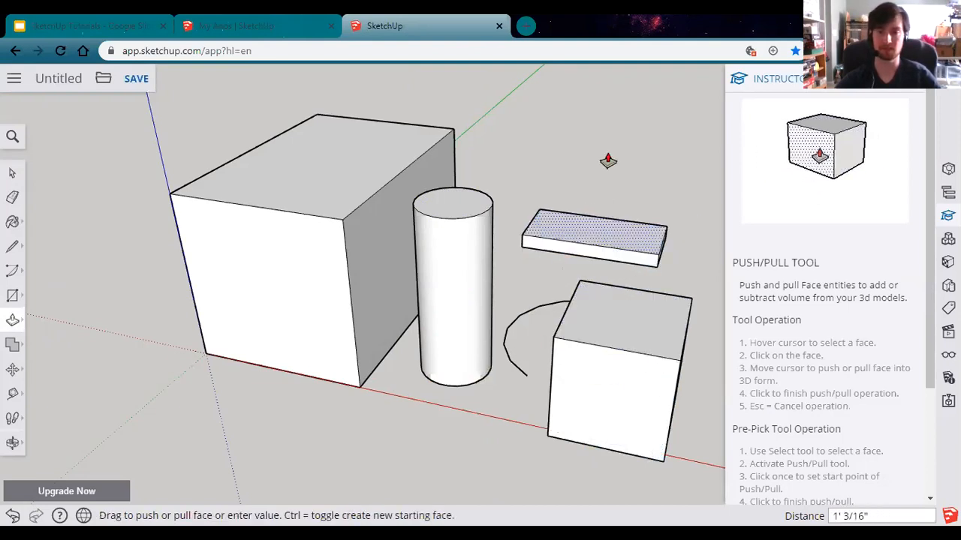
click(581, 164)
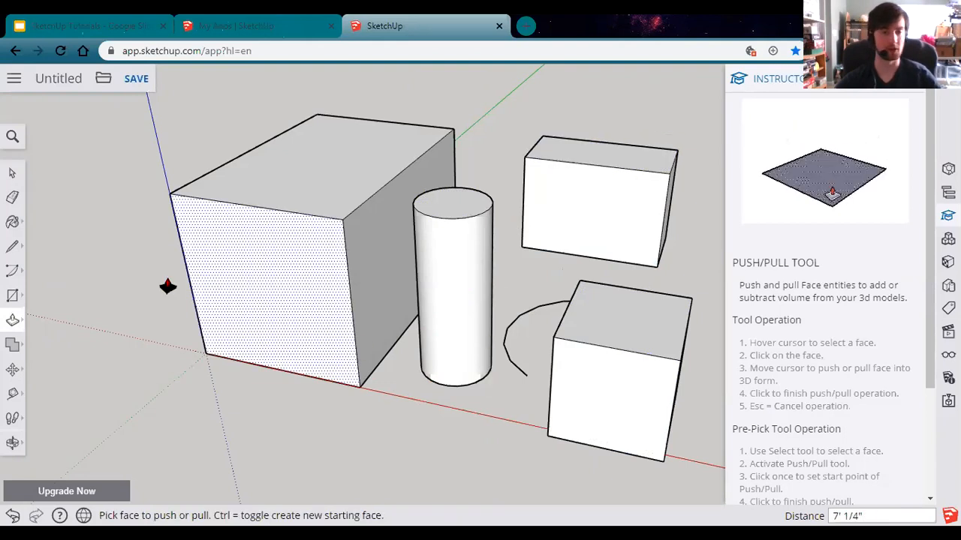
click(13, 247)
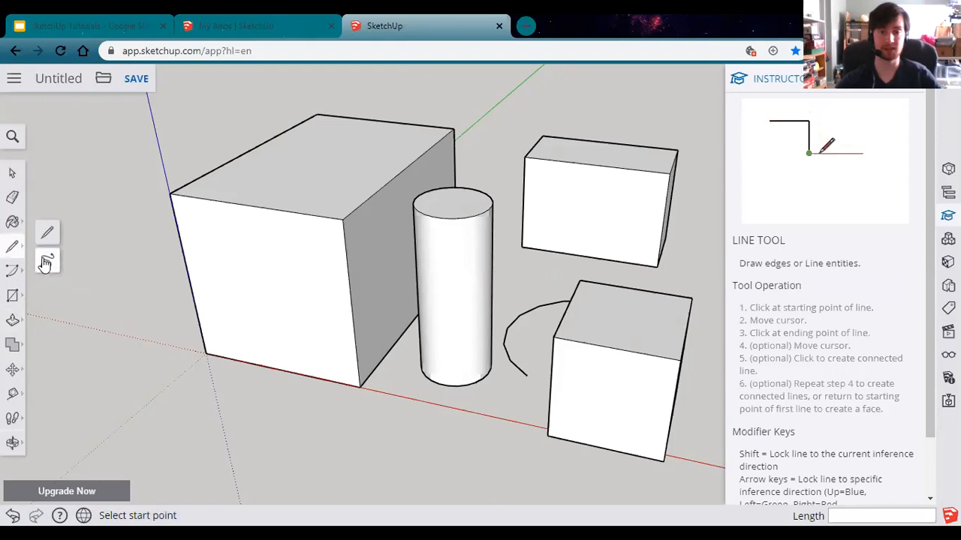
Step: Trace a closed freehand loop on the ground in front of the big box, then orbit to inspect the new face
click(46, 260)
mouse_move(286, 404)
mouse_down()
mouse_move(210, 383)
mouse_move(173, 414)
mouse_up()
mouse_move(192, 471)
mouse_down()
mouse_move(242, 495)
mouse_move(343, 476)
mouse_move(369, 452)
mouse_move(324, 412)
mouse_move(286, 398)
mouse_up()
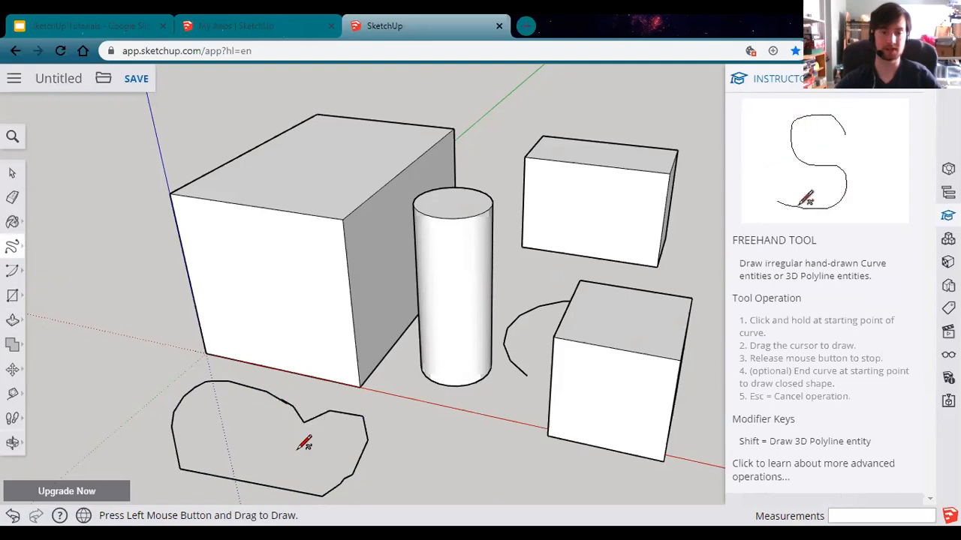
scroll(275, 405, up, 4)
scroll(313, 385, up, 8)
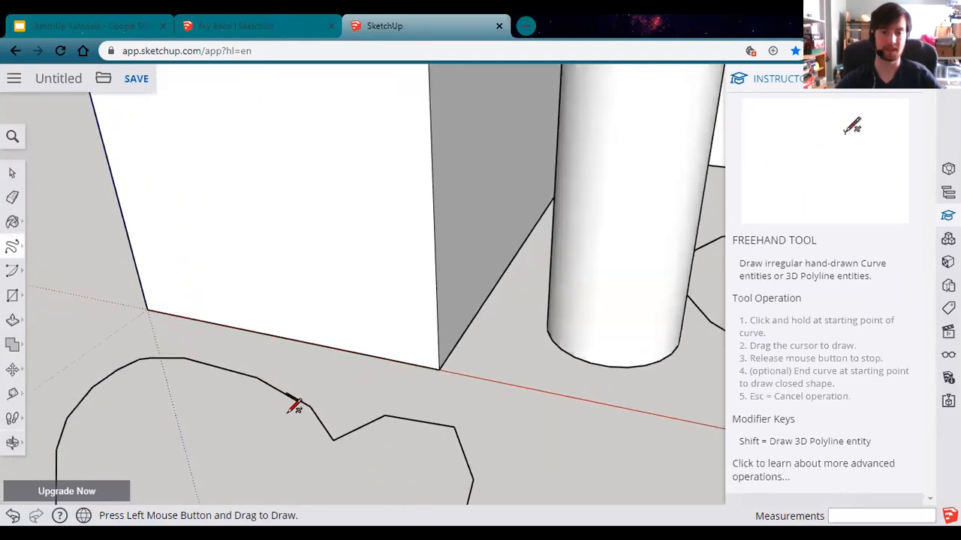
scroll(291, 393, up, 2)
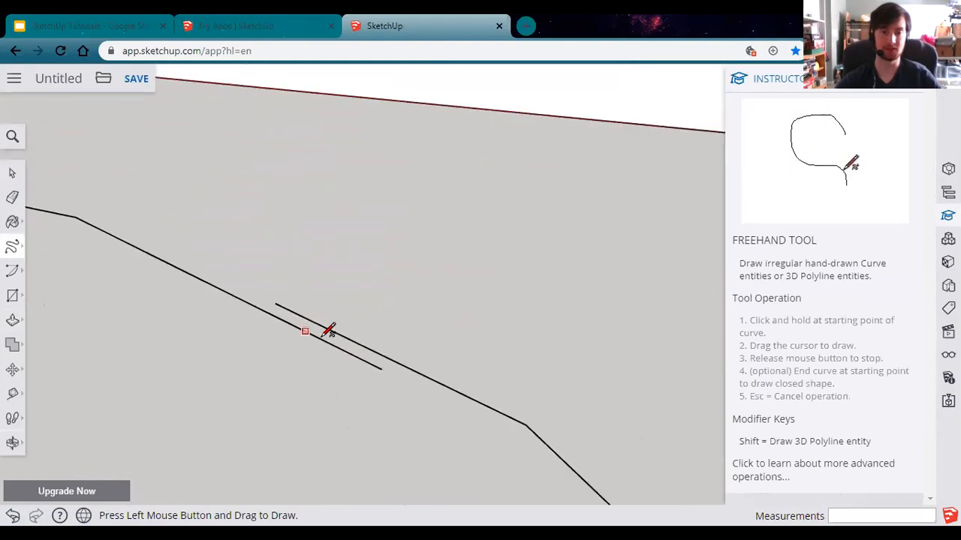
drag(286, 310, 276, 304)
scroll(337, 455, down, 3)
mouse_move(356, 482)
middle_down()
mouse_move(378, 354)
mouse_move(345, 426)
middle_up()
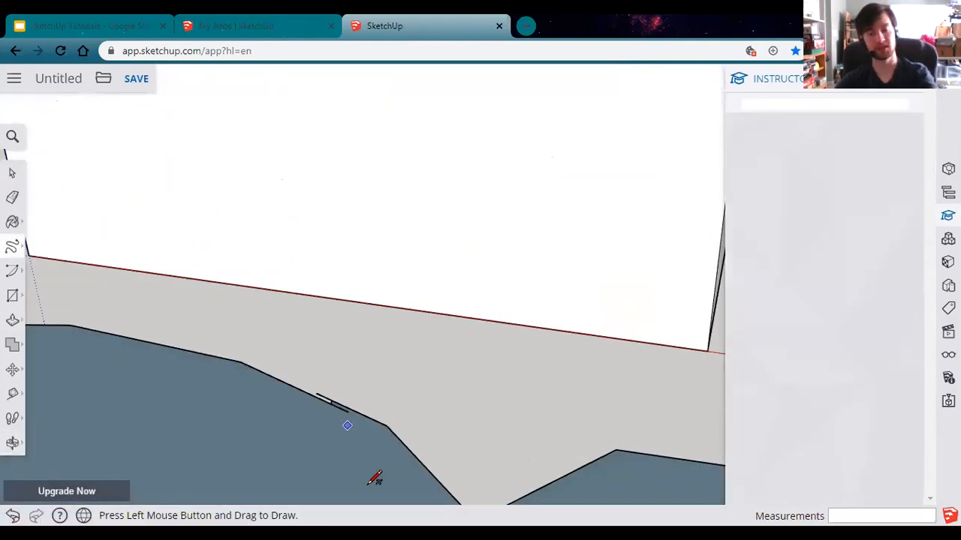
middle_drag(368, 475, 368, 338)
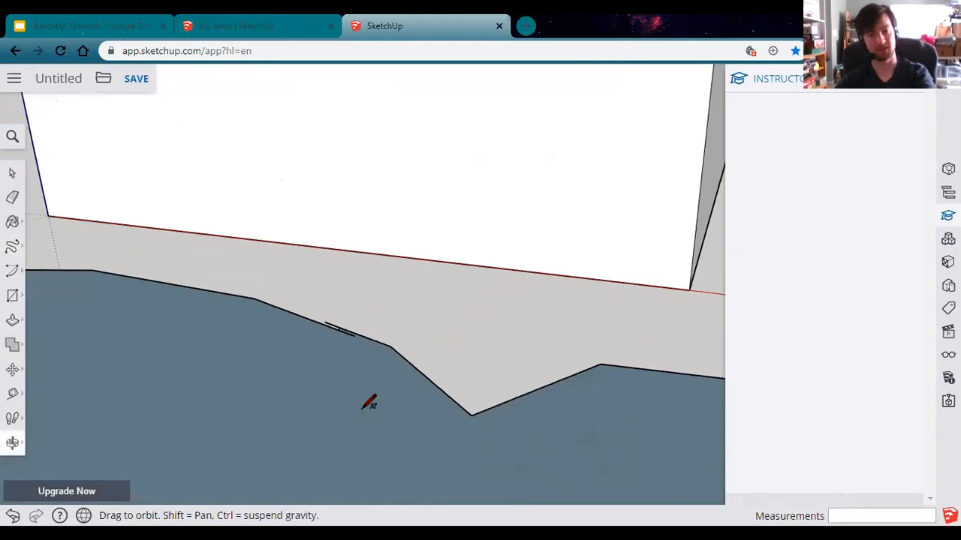
scroll(368, 405, down, 5)
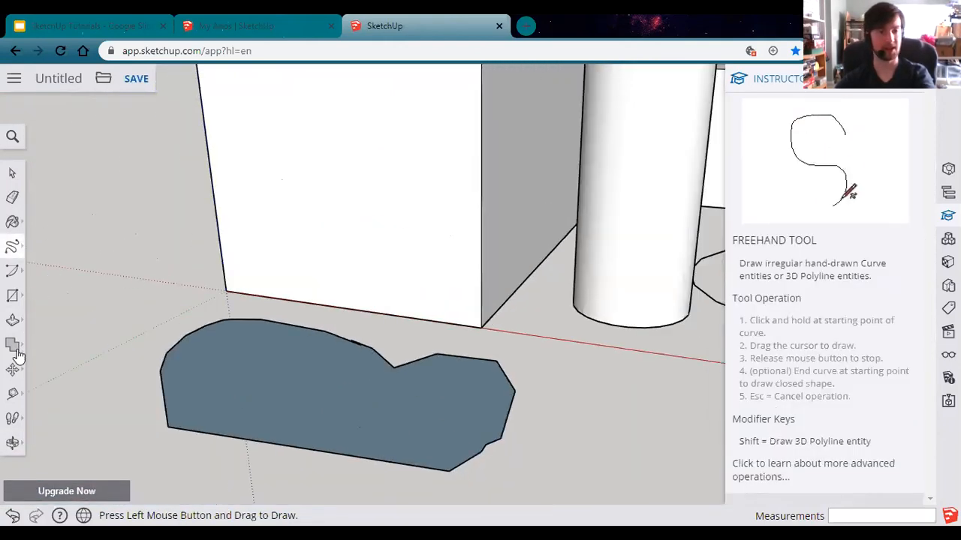
Step: Push/pull the freehand blob face up to 5' 9 1/2", then view all shapes together
click(14, 320)
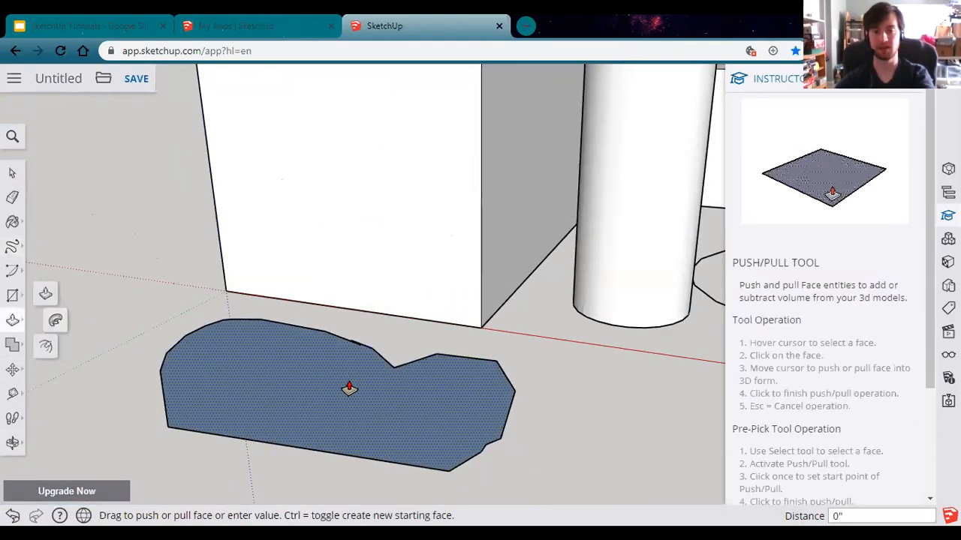
click(349, 388)
click(334, 210)
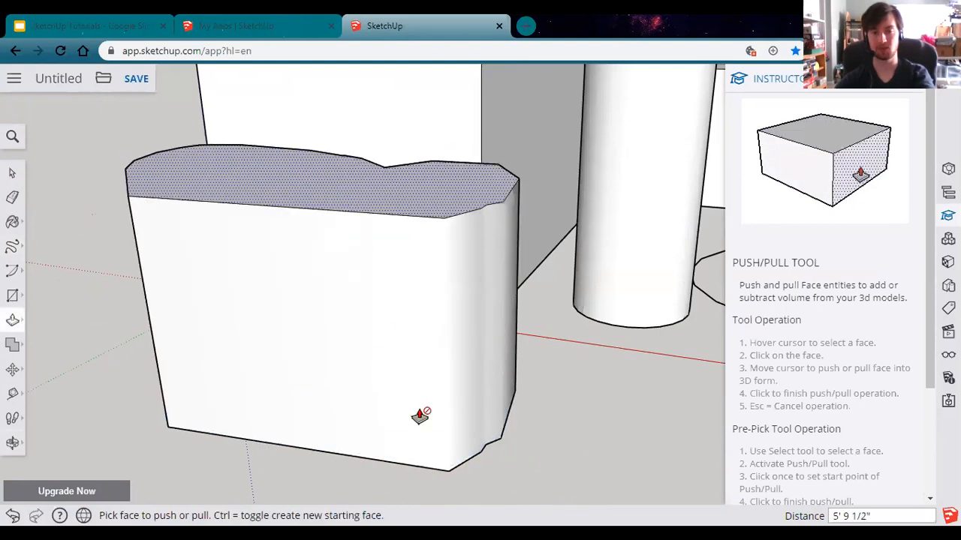
scroll(493, 450, down, 6)
middle_drag(592, 417, 457, 414)
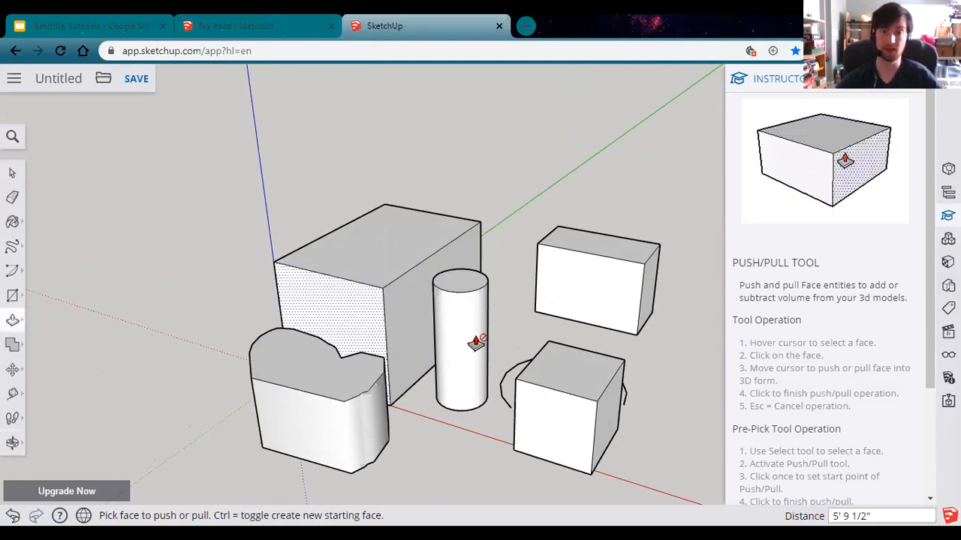
click(466, 281)
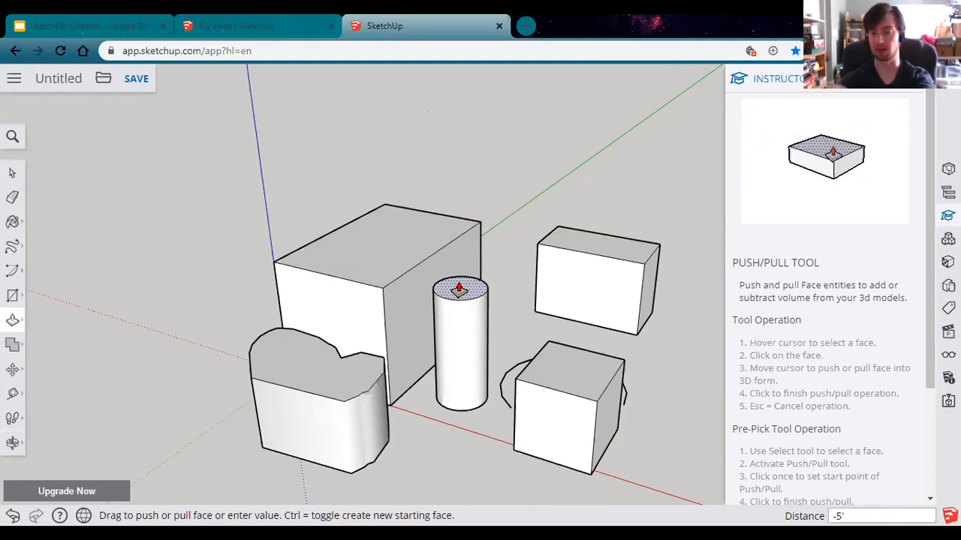
double_click(459, 289)
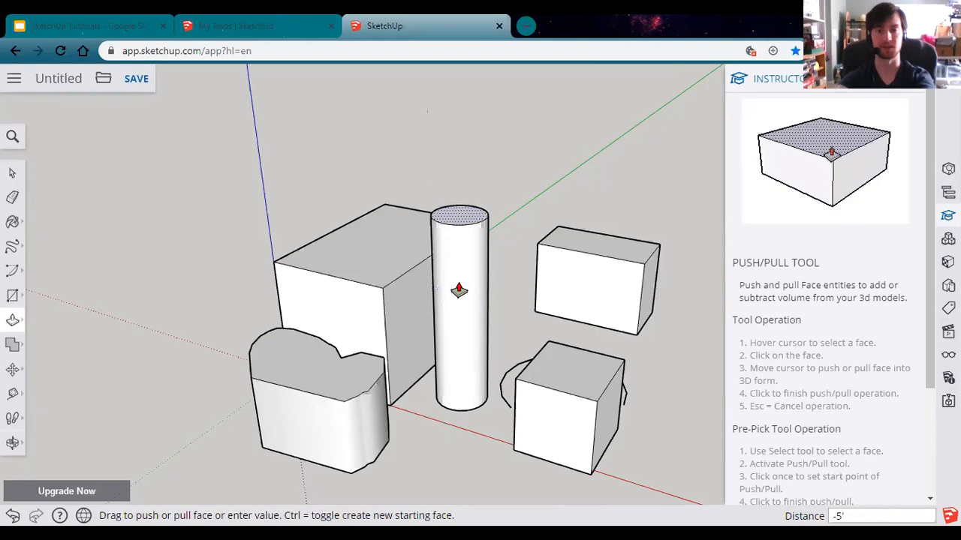
click(466, 223)
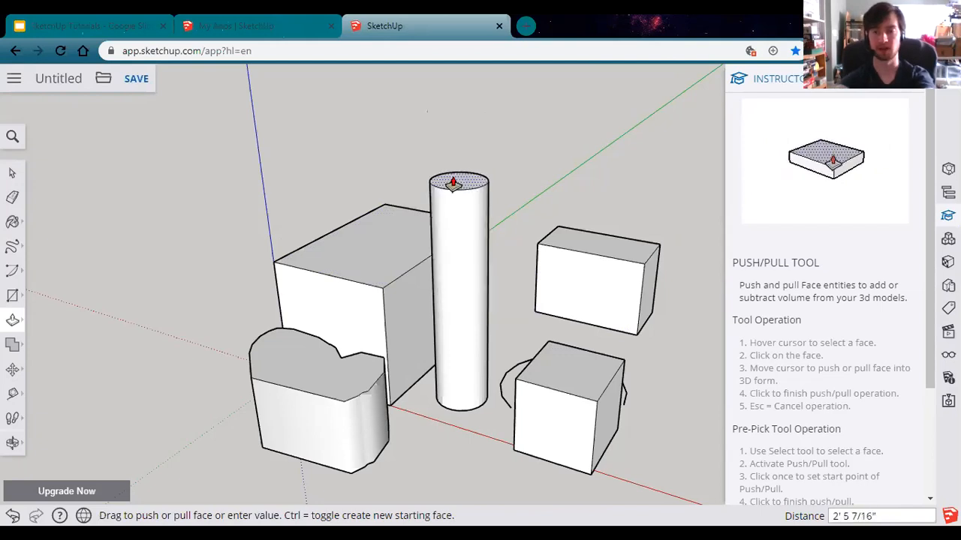
key(Return)
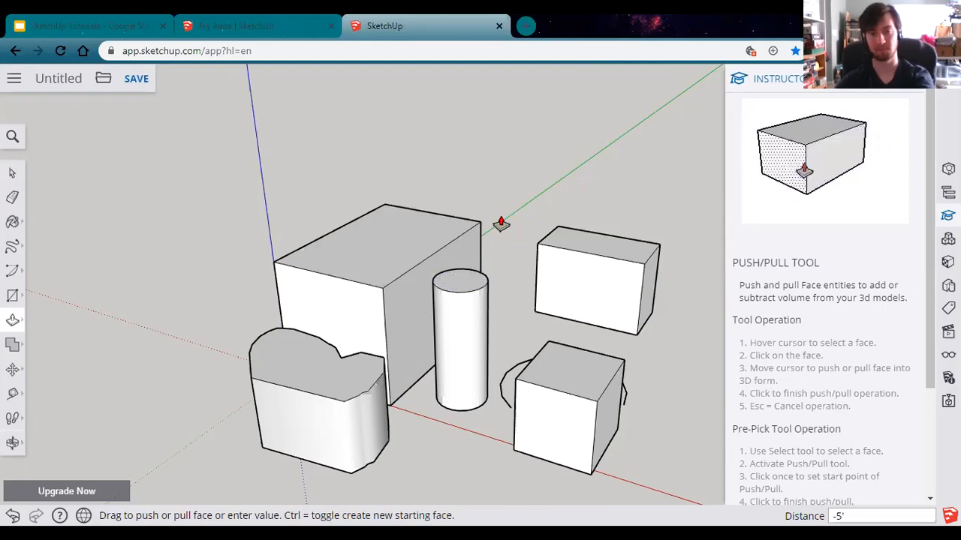
click(459, 278)
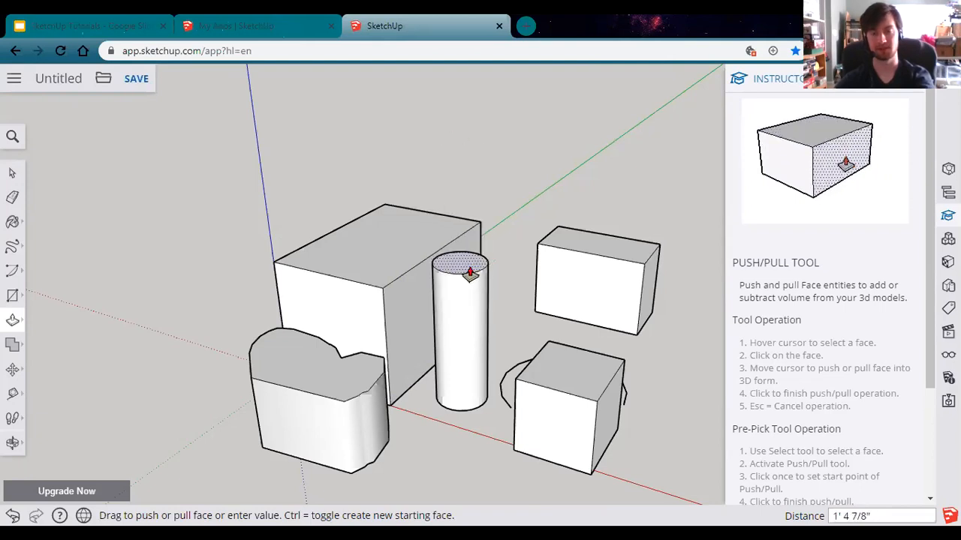
key(Escape)
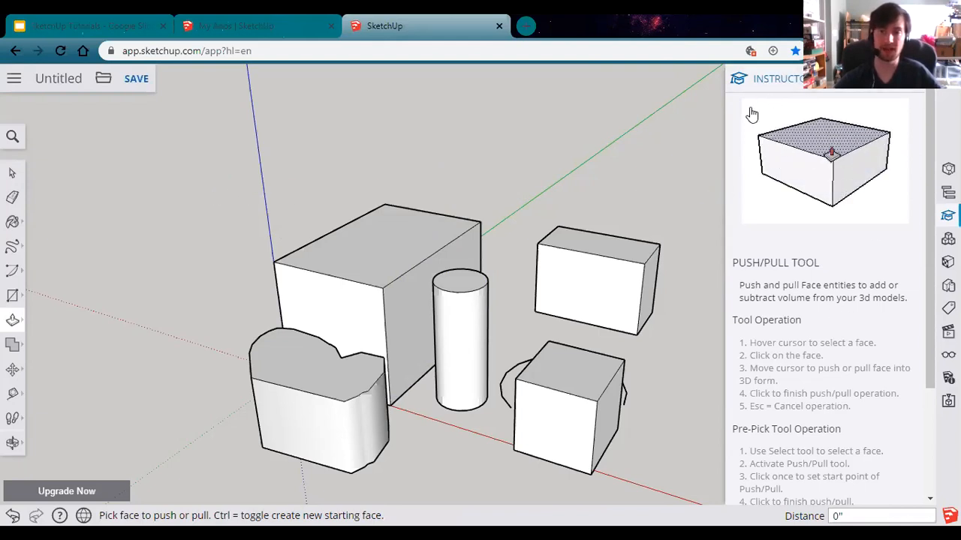
scroll(833, 323, down, 1)
scroll(816, 392, up, 1)
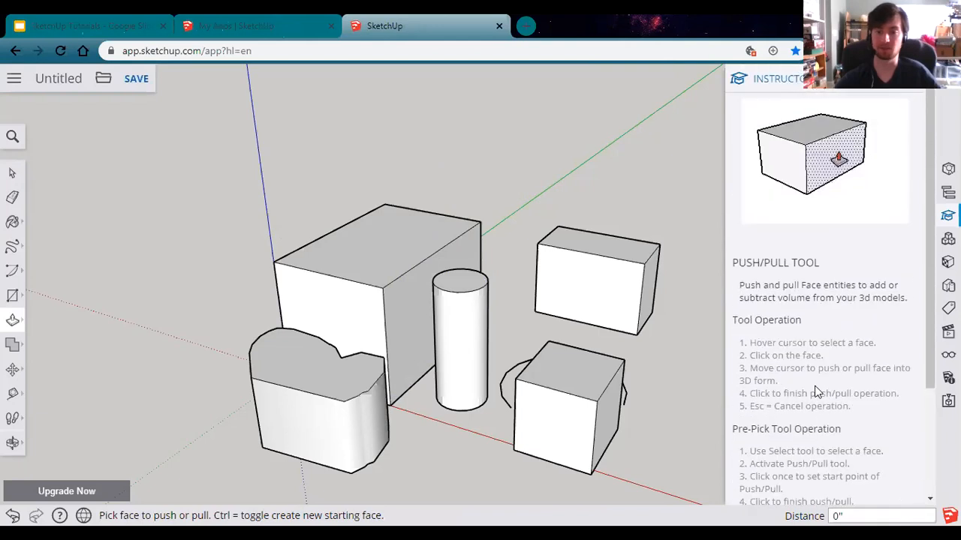